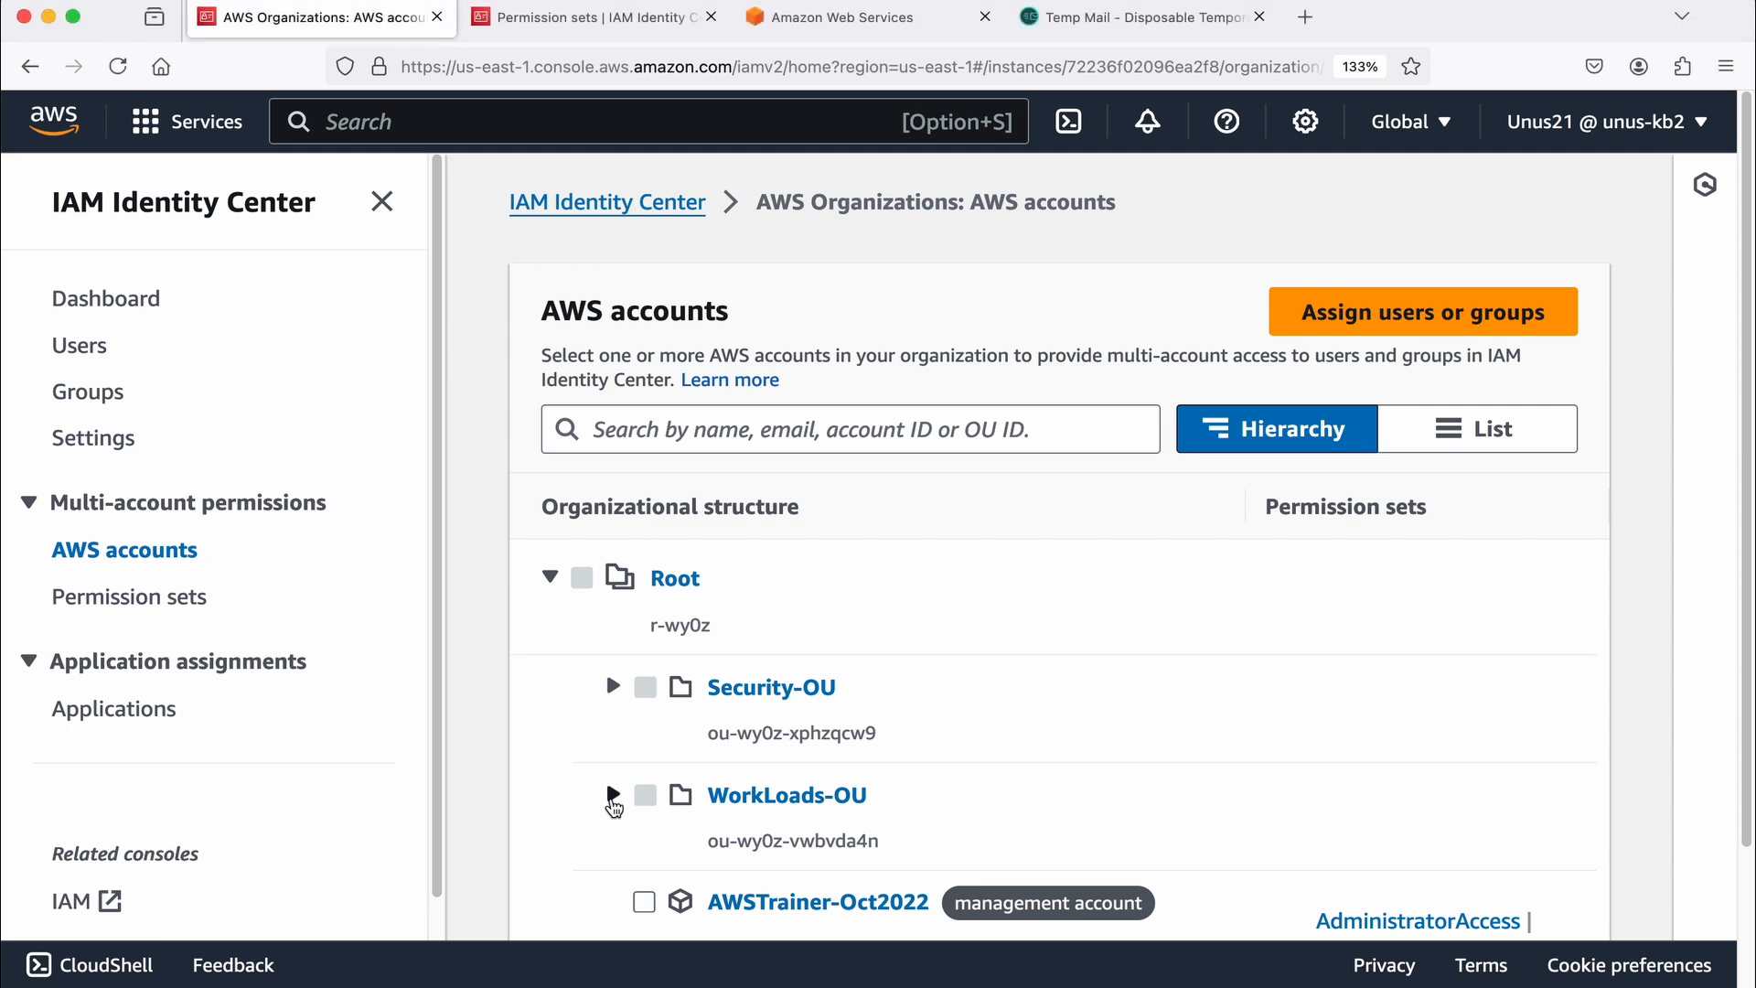
Step: Expand the WorkLoads-OU organizational unit and examine its member accounts and their assigned permission sets
left_click(612, 801)
scroll(812, 777, "down", 2)
scroll(812, 777, "down", 3)
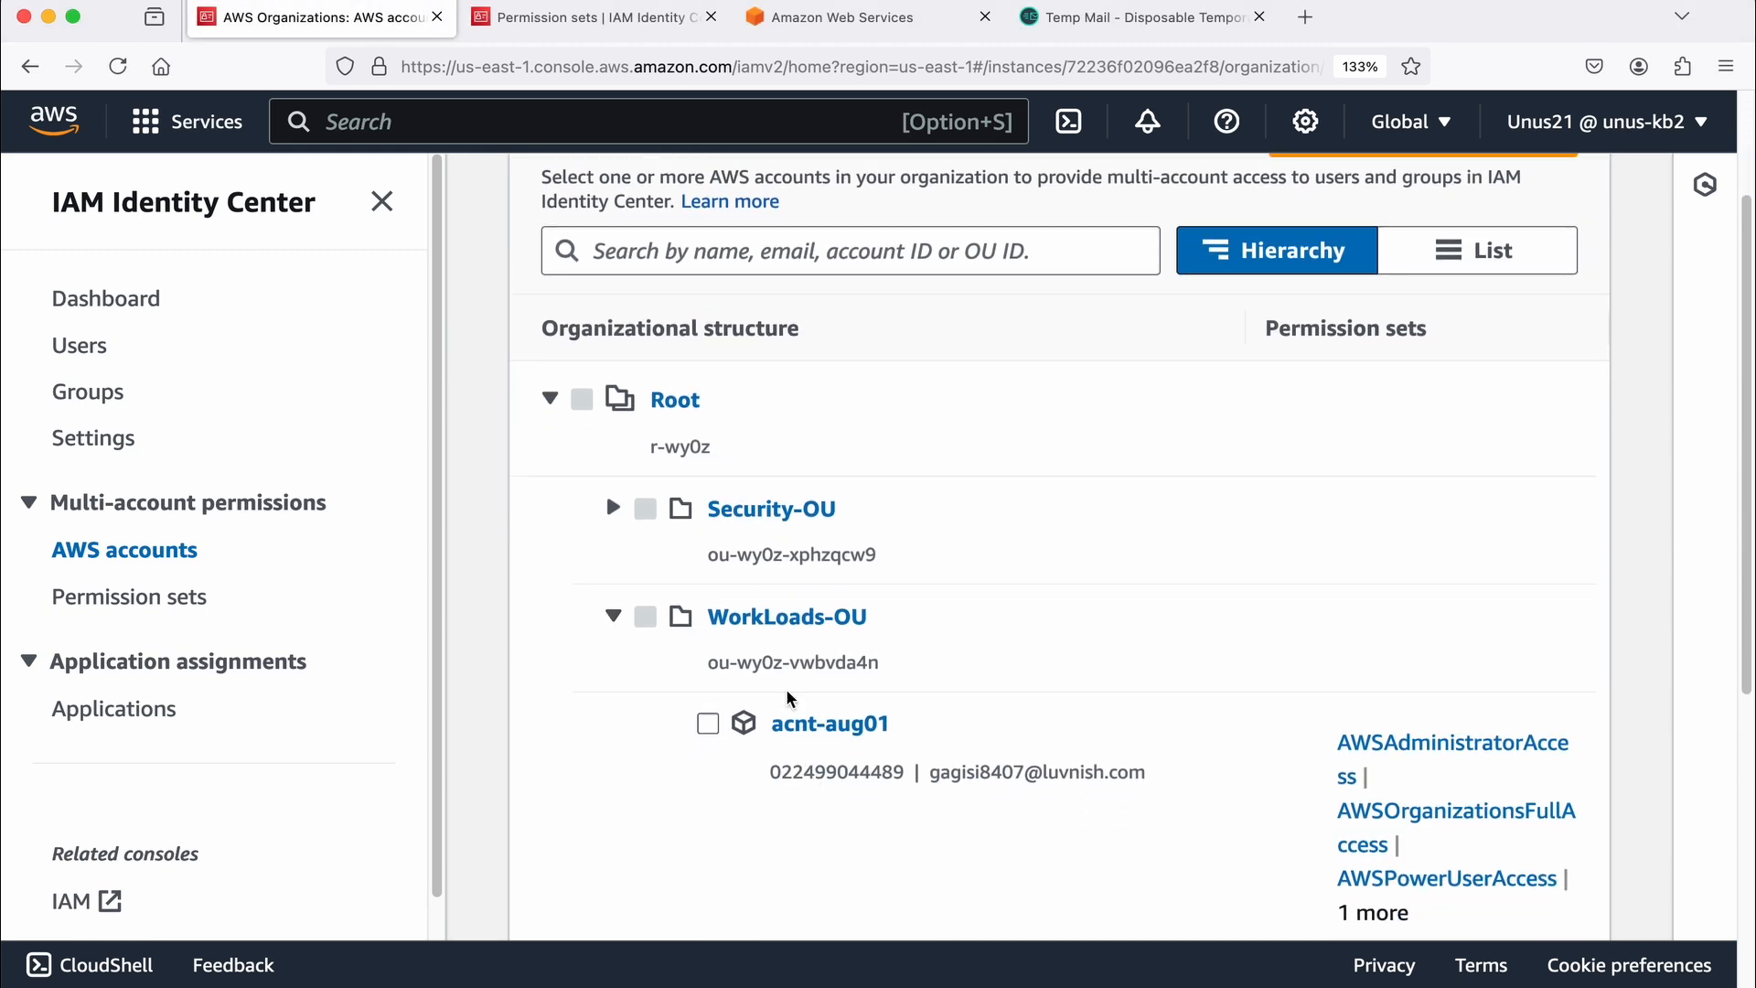
scroll(951, 649, "down", 1)
scroll(958, 648, "down", 2)
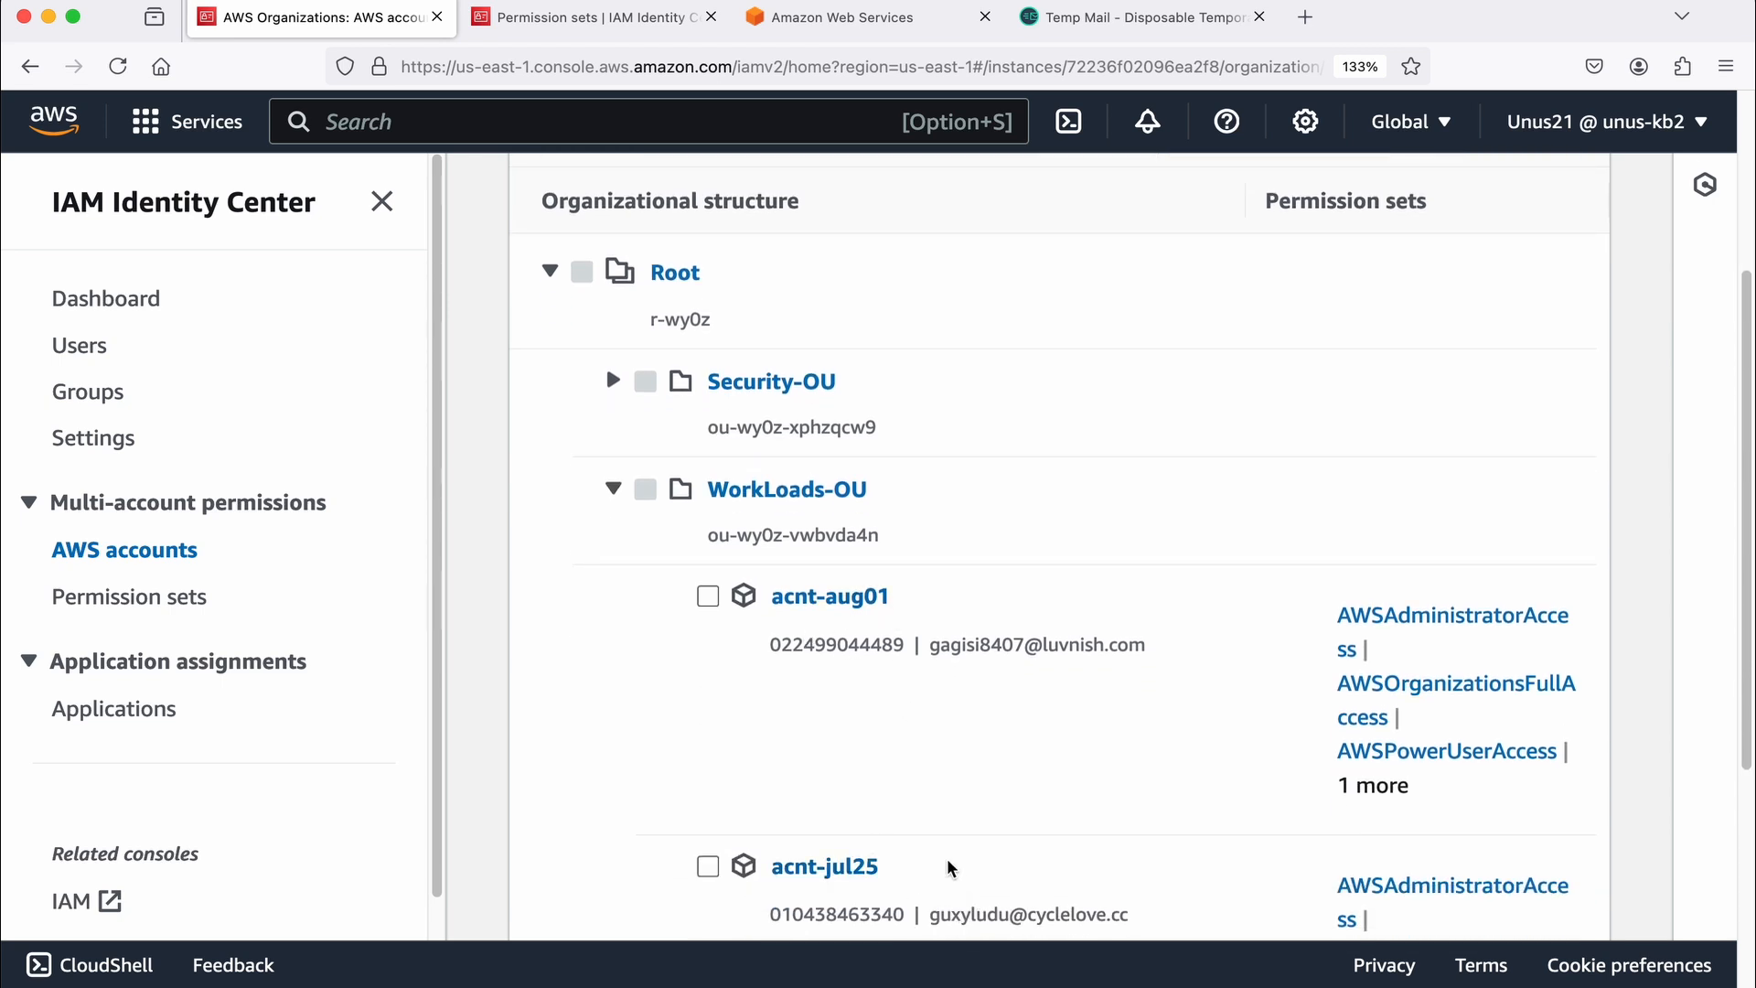
scroll(951, 868, "up", 5)
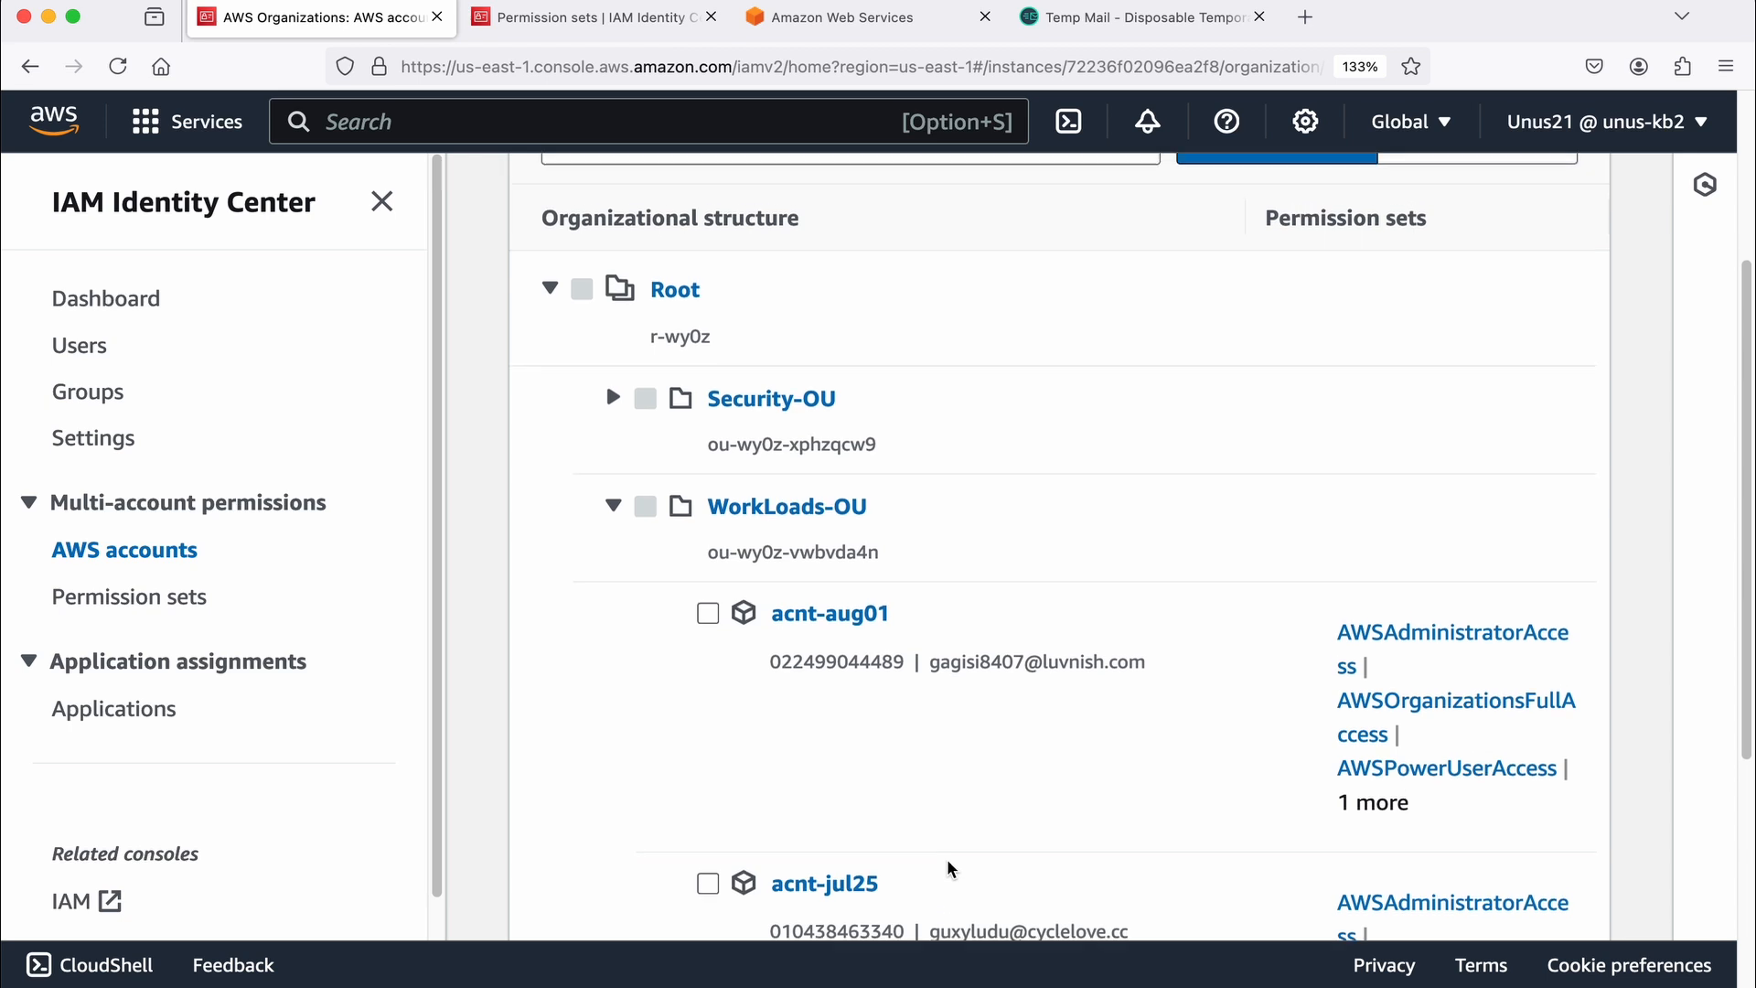
scroll(951, 869, "up", 1)
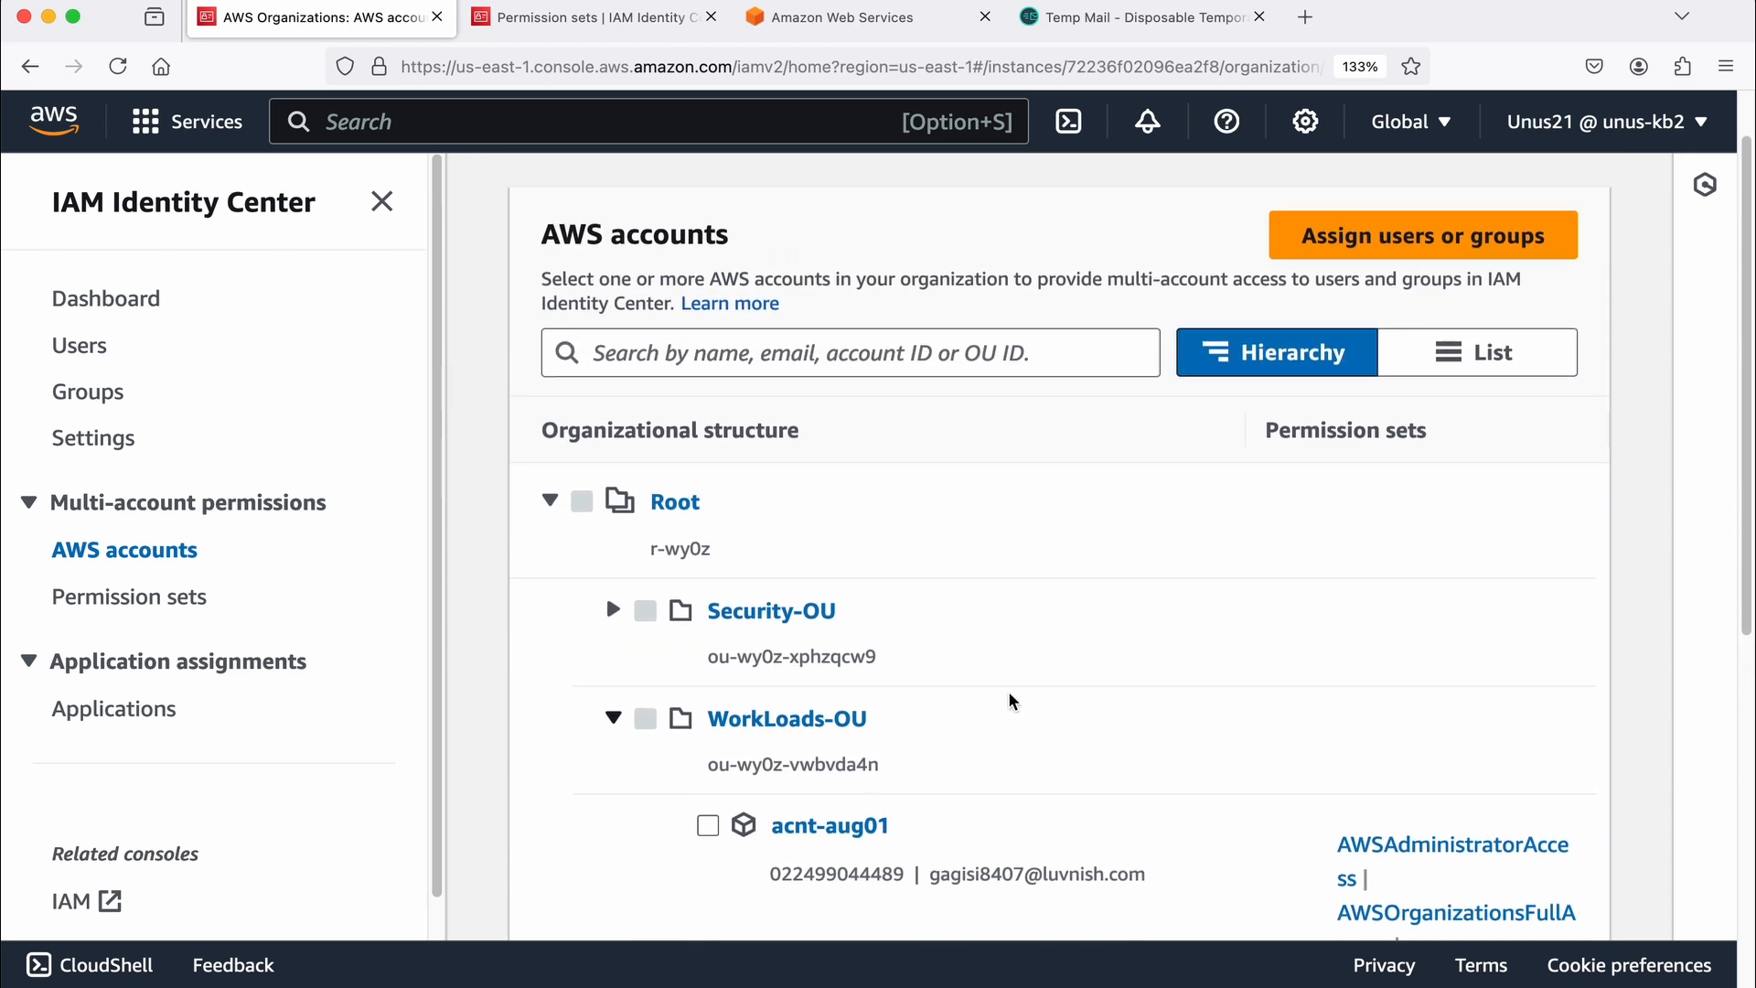
scroll(1011, 700, "up", 2)
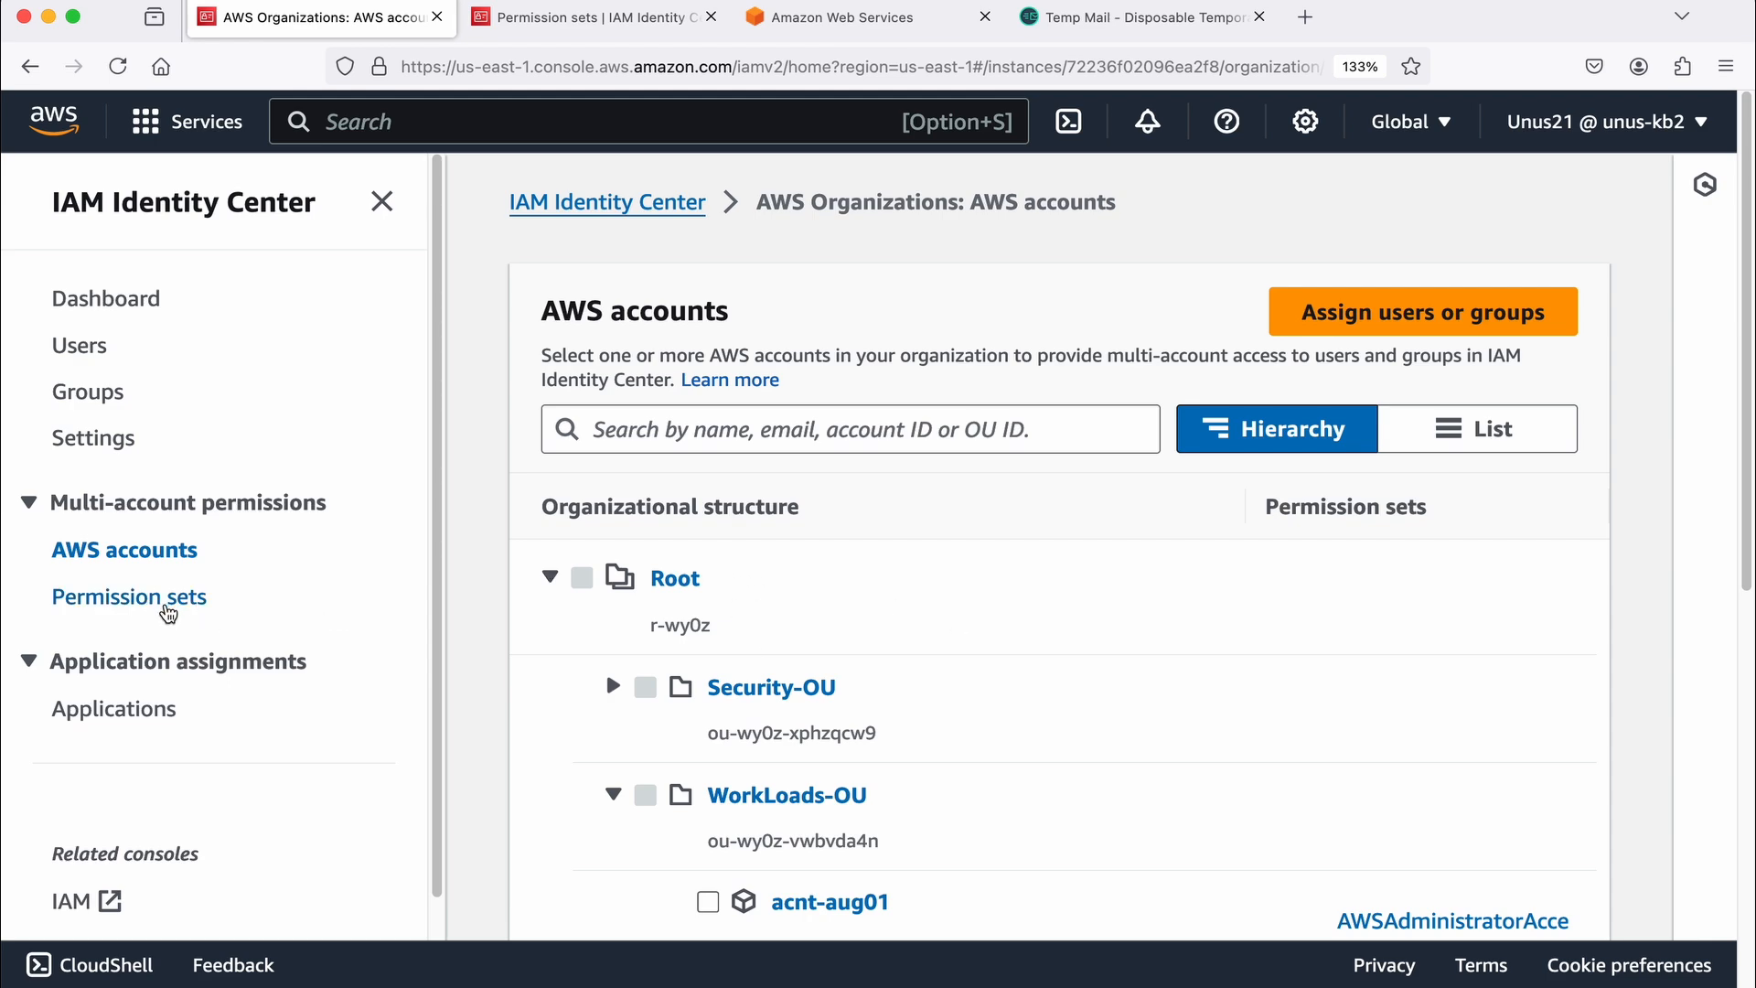
Step: Start creating a permission set from the Permission sets page and examine the AWS managed policies offered for the predefined type
left_click(548, 17)
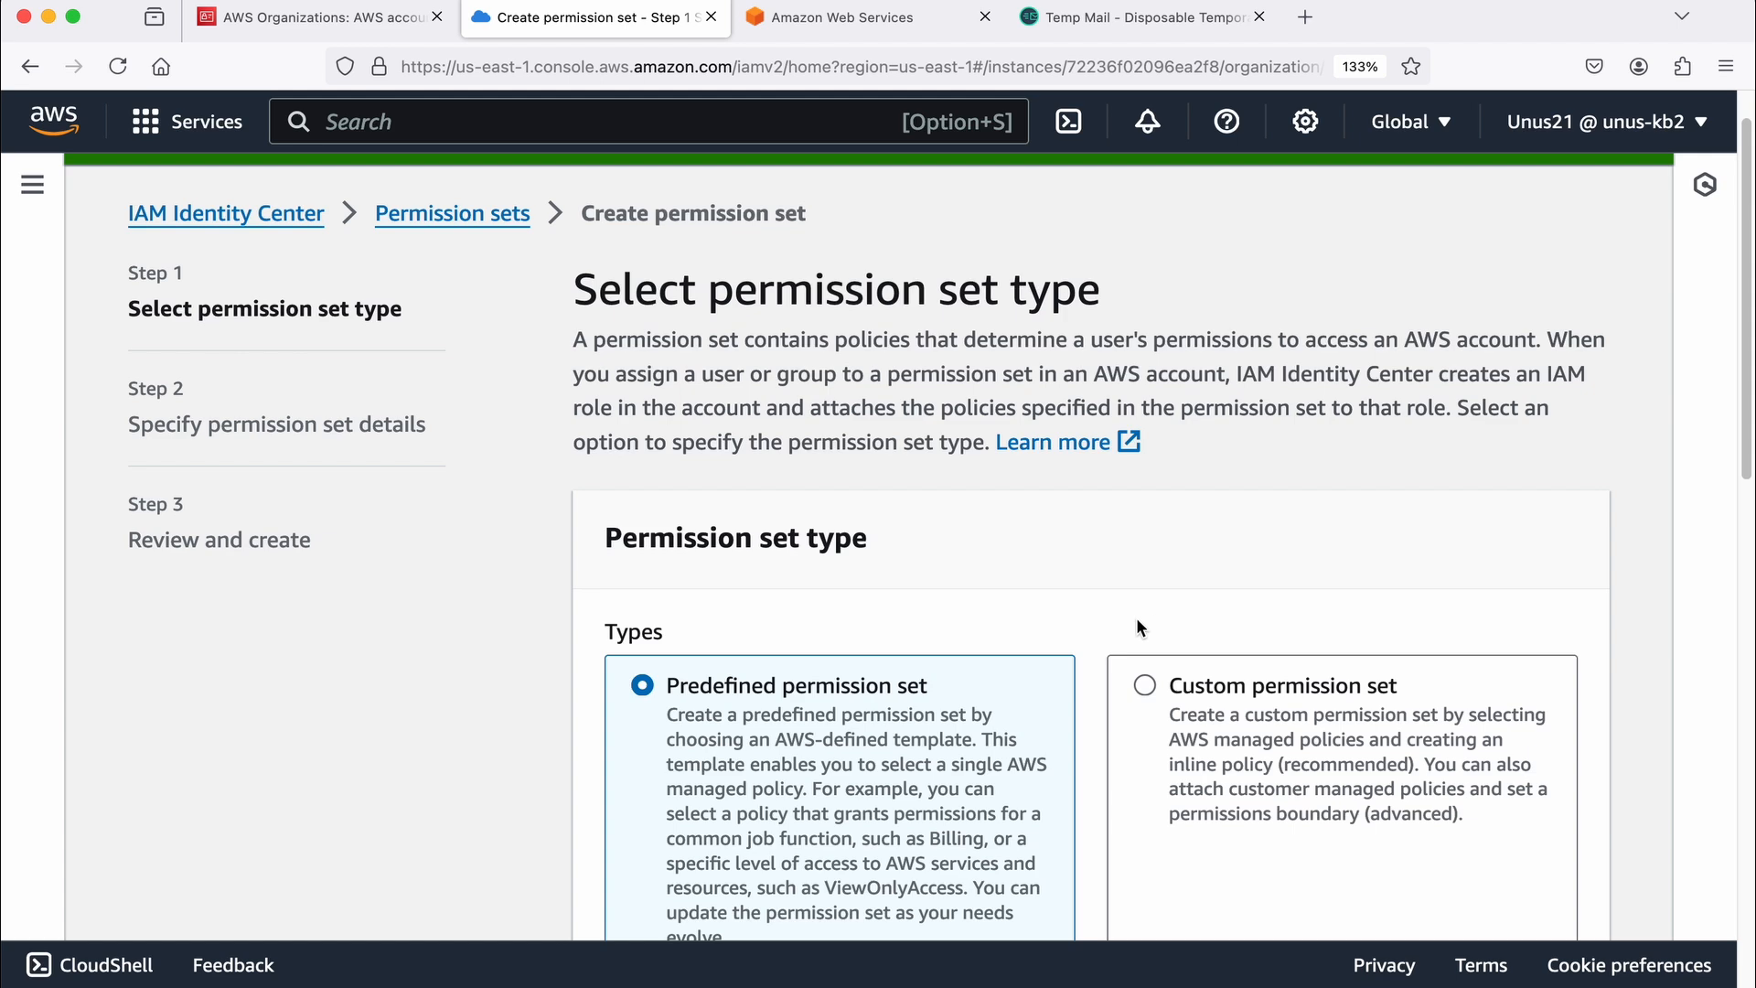
scroll(1097, 603, "down", 2)
scroll(1029, 585, "down", 1)
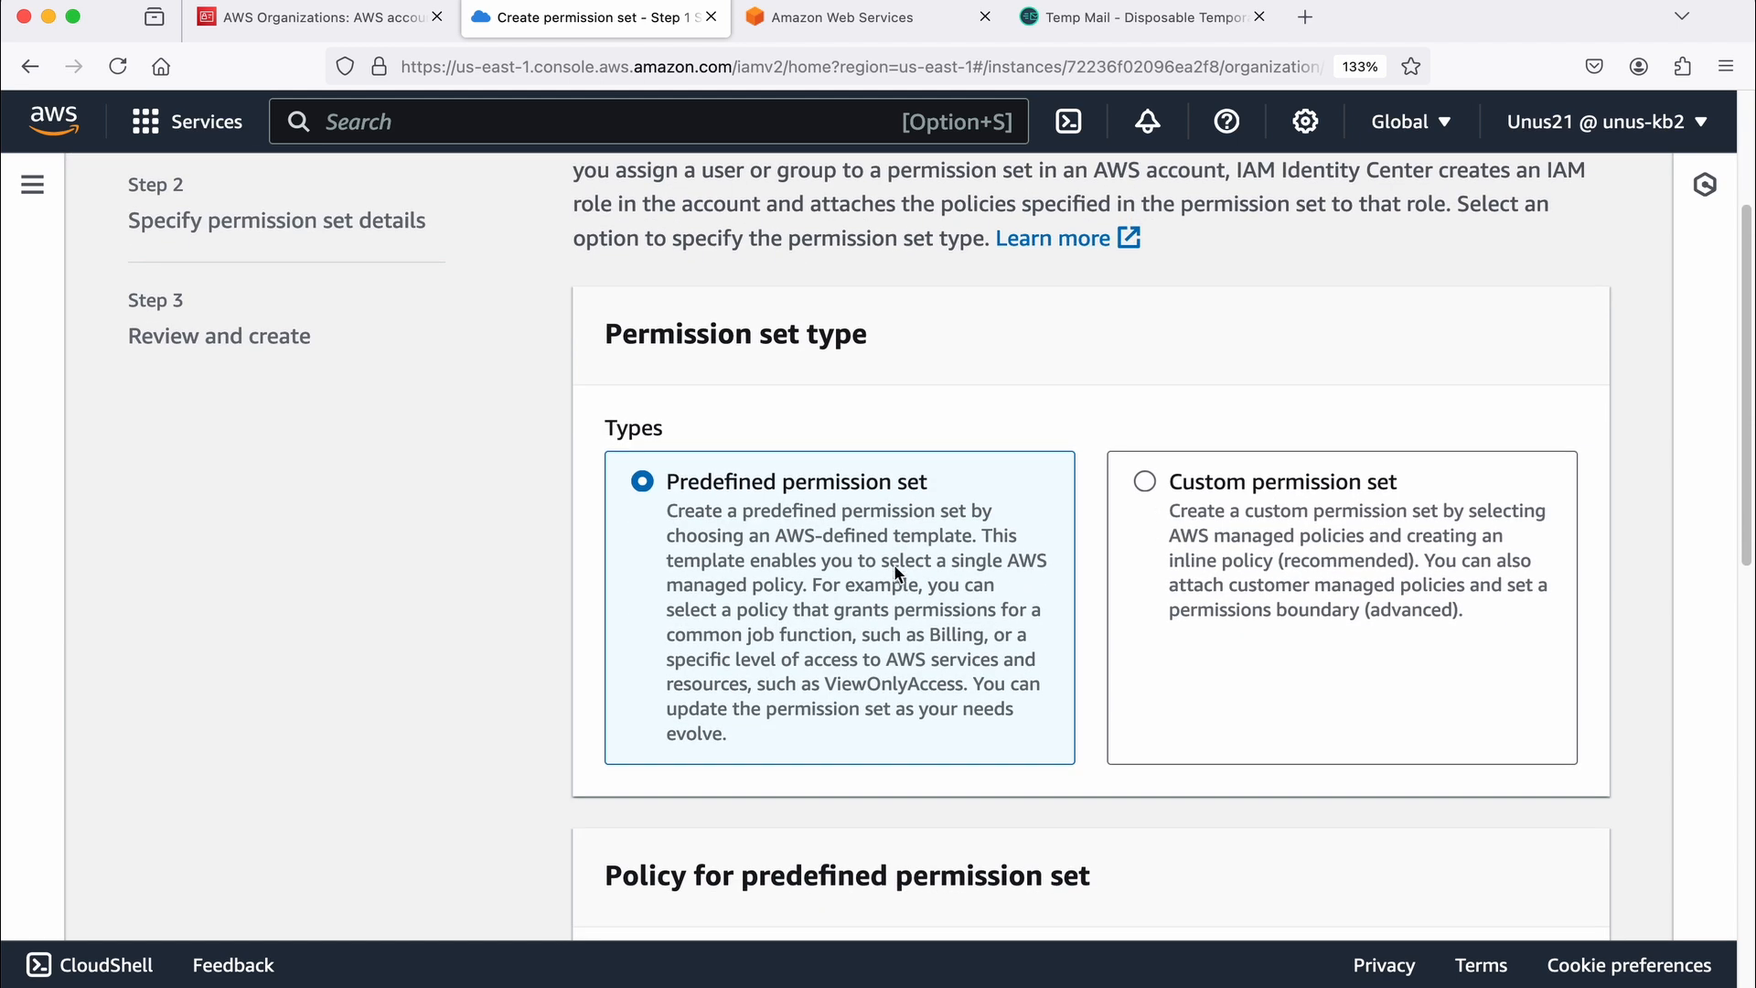
scroll(760, 514, "down", 1)
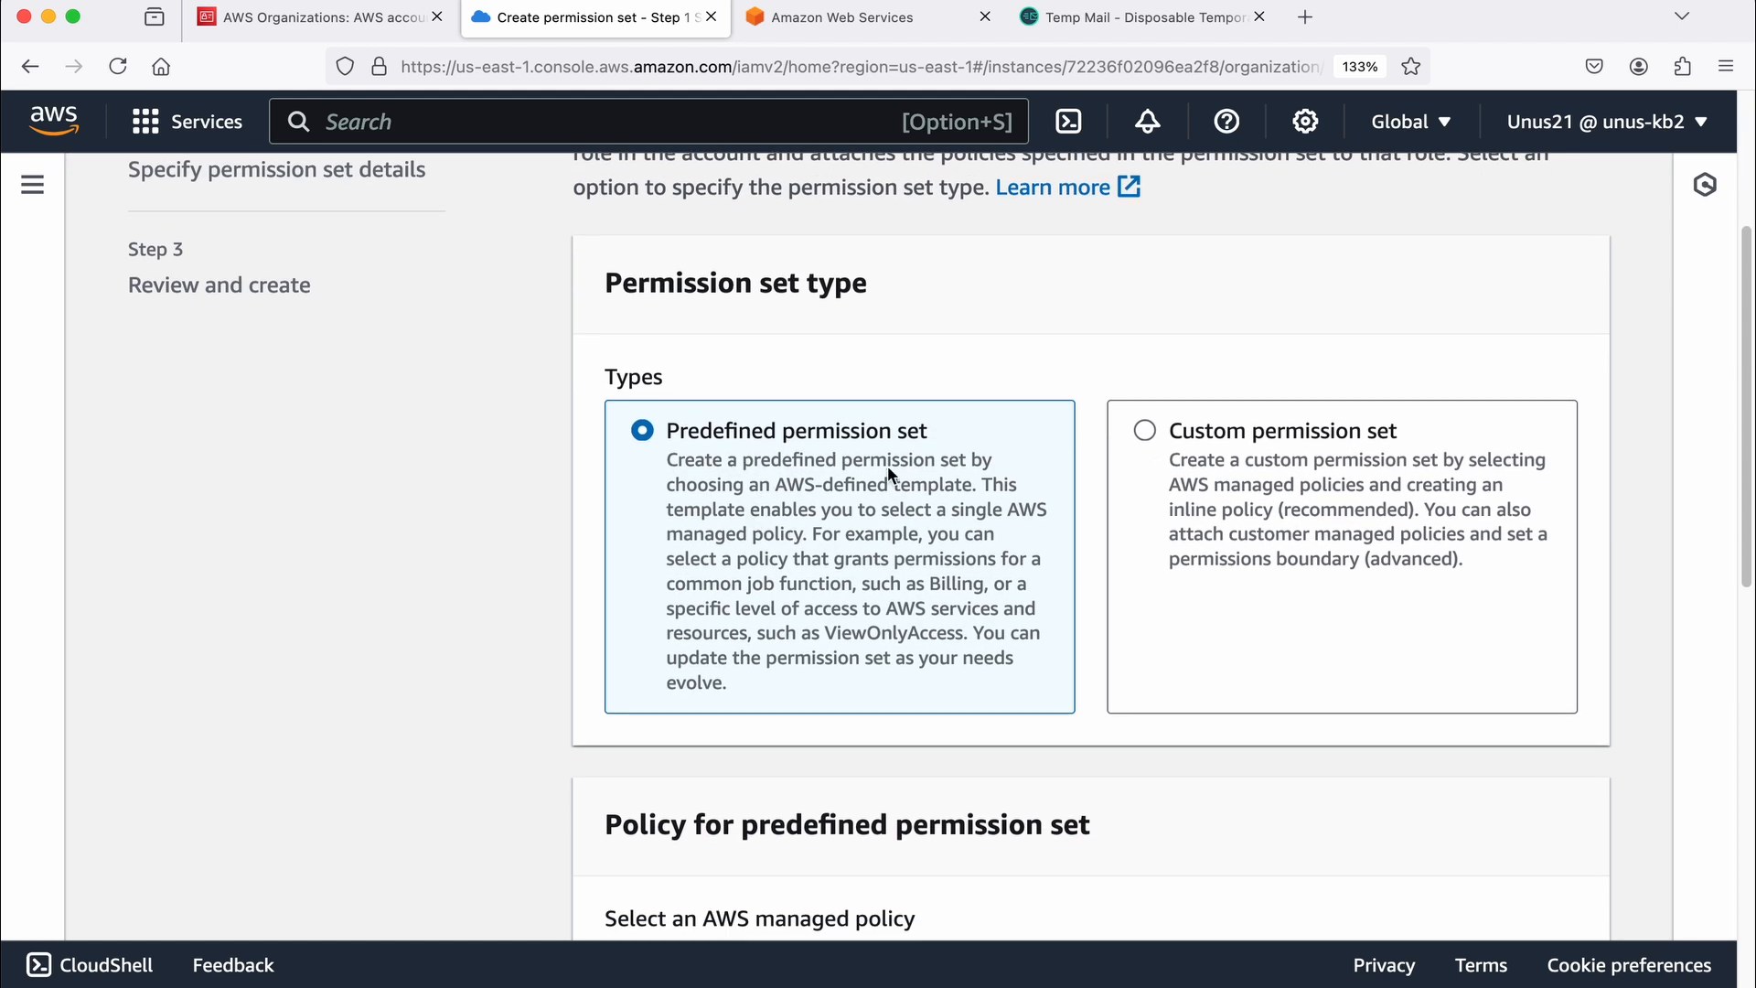
scroll(1336, 463, "down", 4)
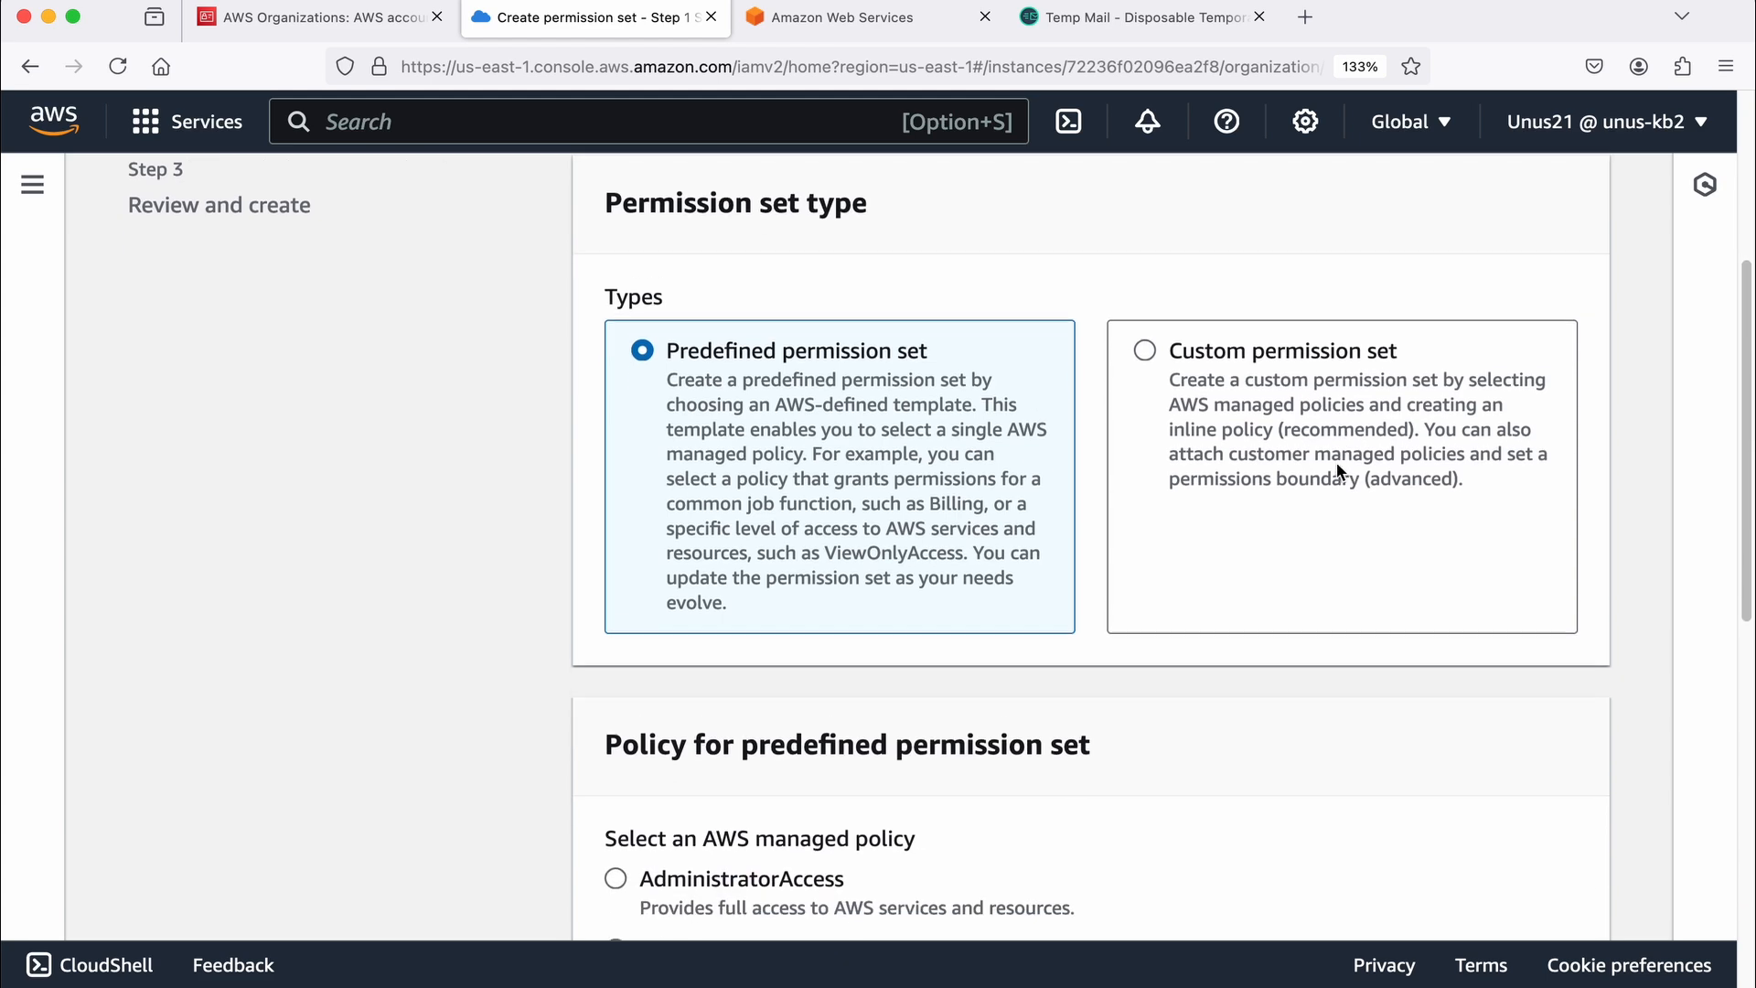
scroll(1219, 494, "down", 1)
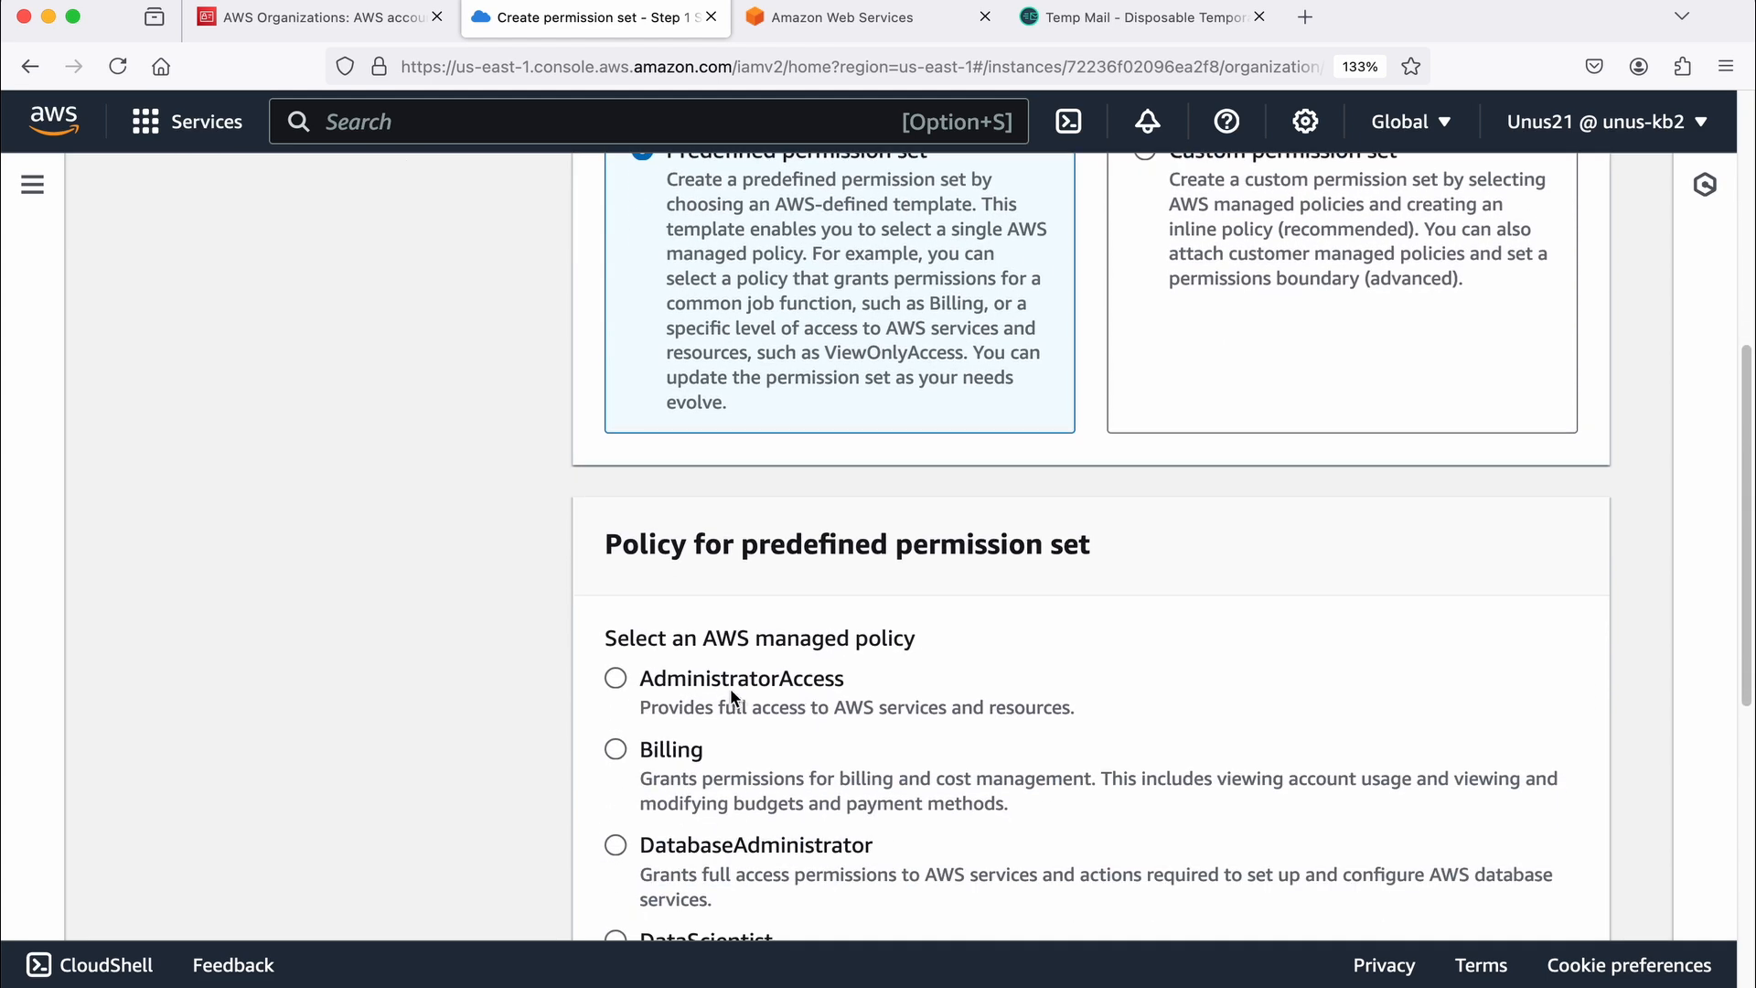
scroll(731, 691, "down", 2)
scroll(691, 685, "down", 1)
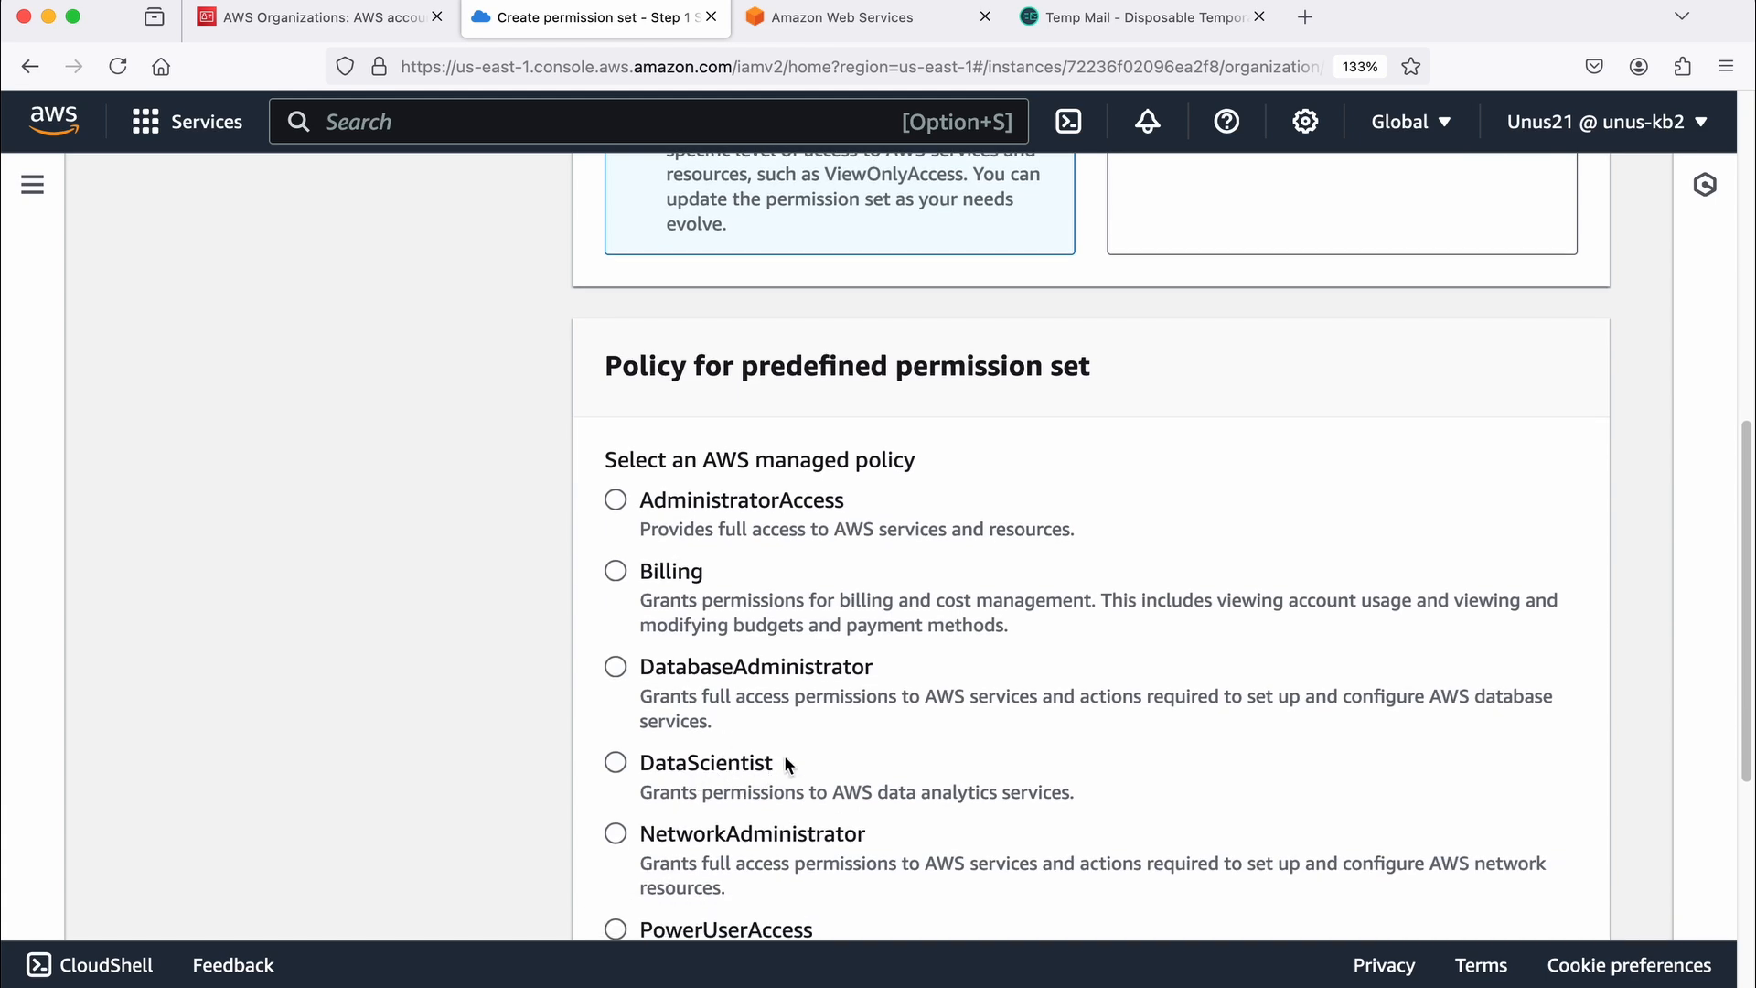
scroll(783, 755, "down", 2)
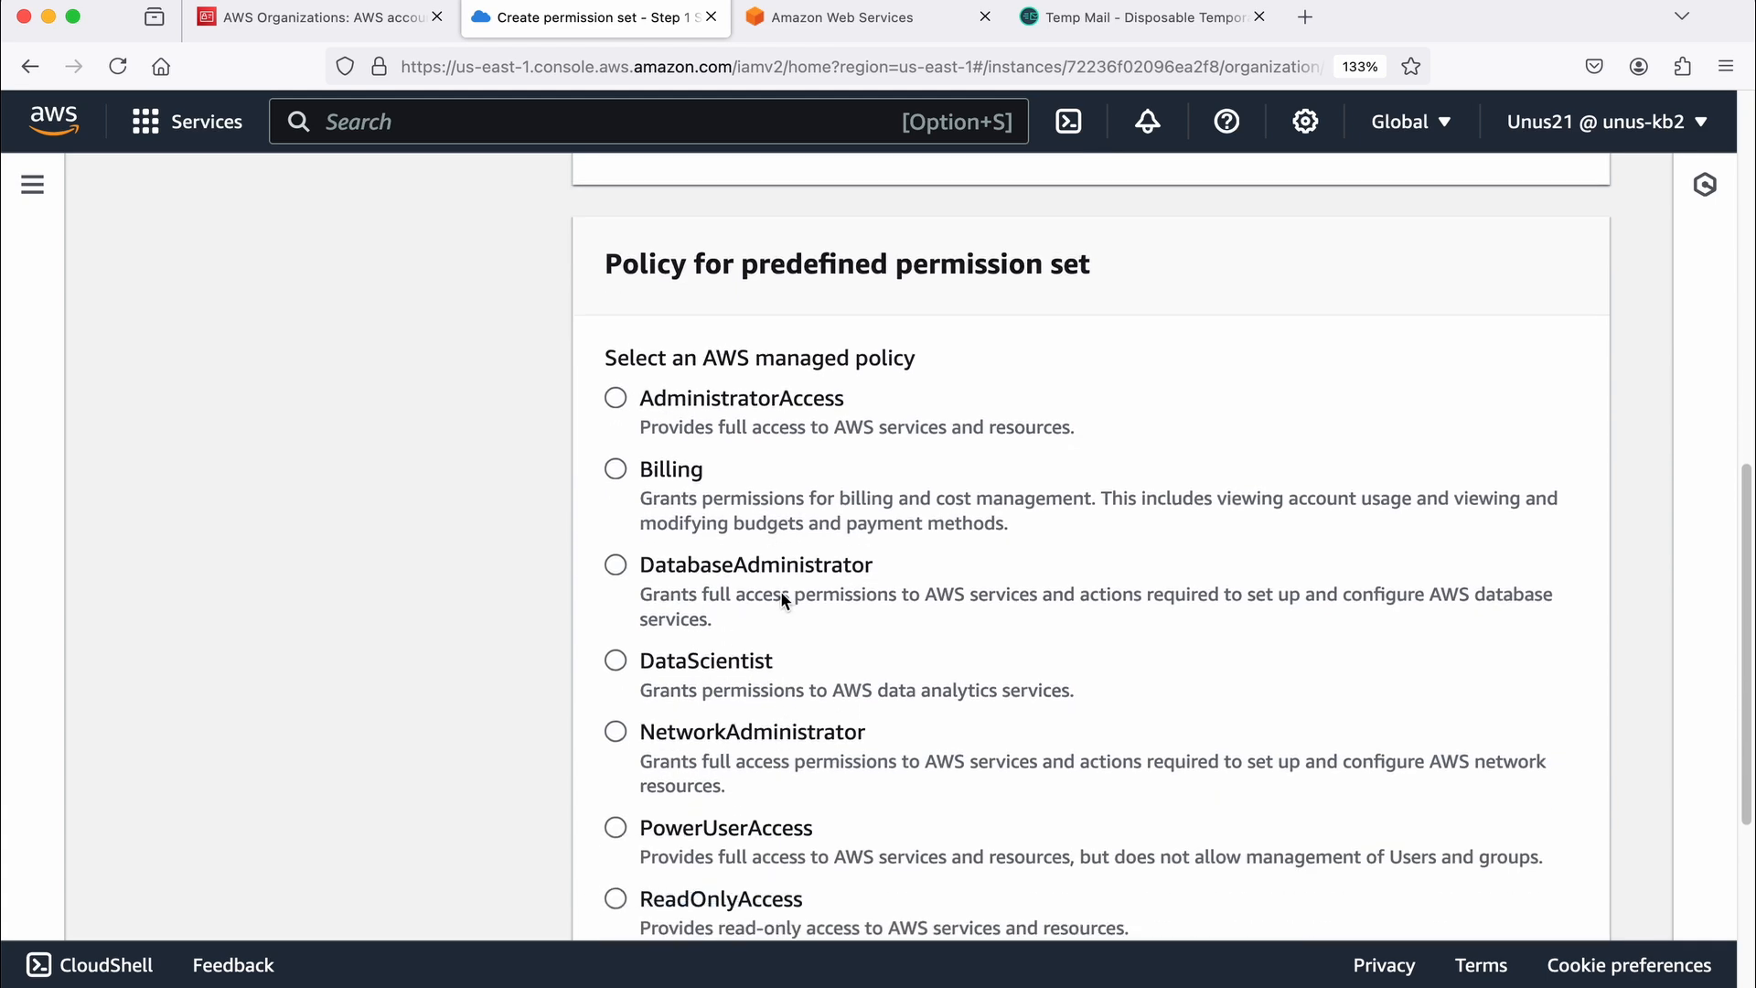
scroll(781, 591, "up", 10)
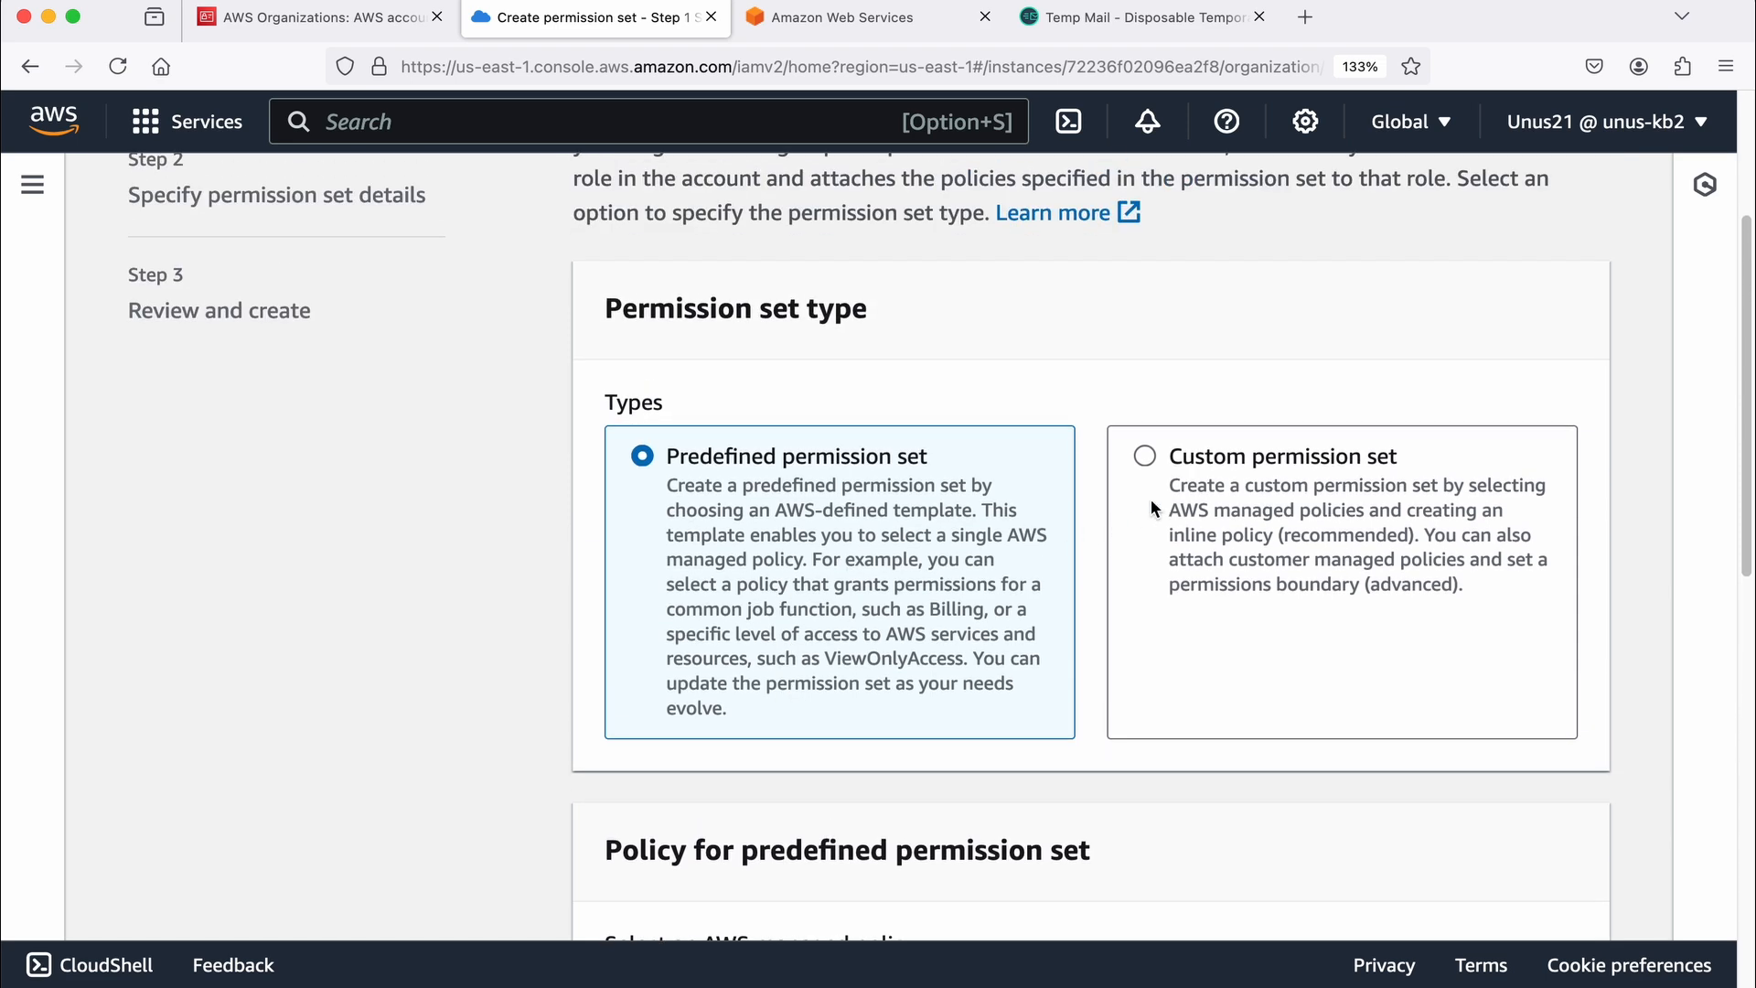
Step: Choose the custom permission set type and proceed to specifying its policies and permissions boundary
left_click(1256, 456)
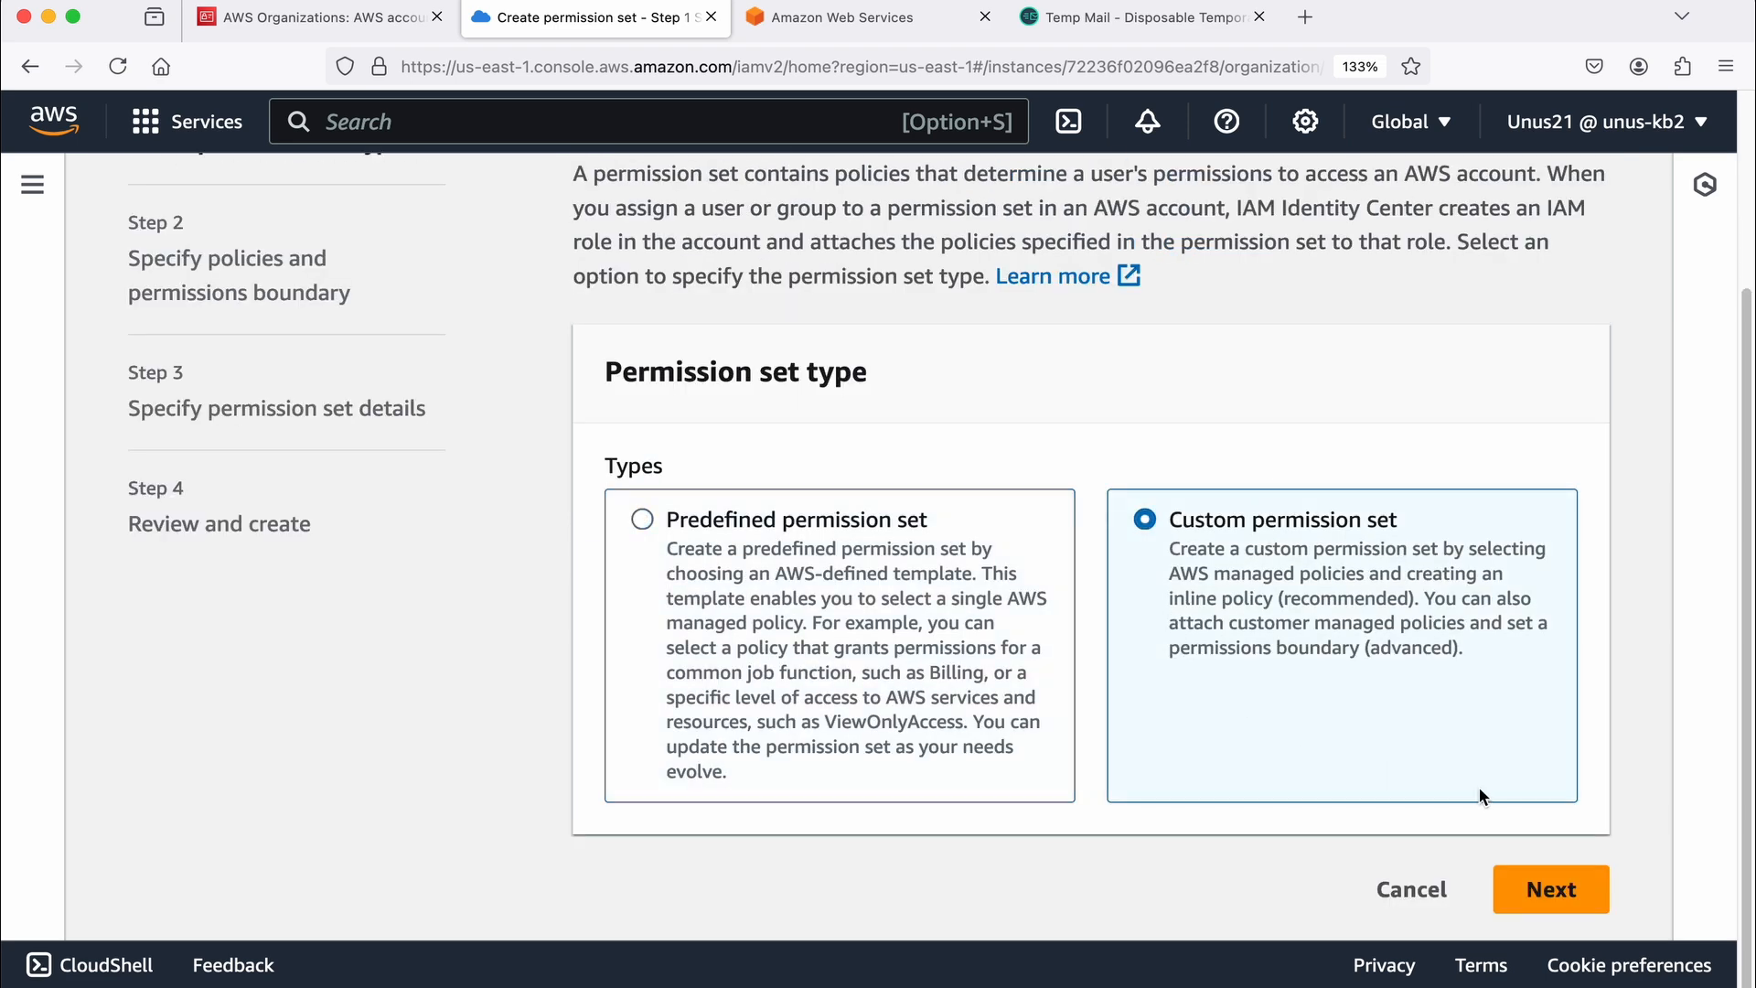
left_click(1552, 888)
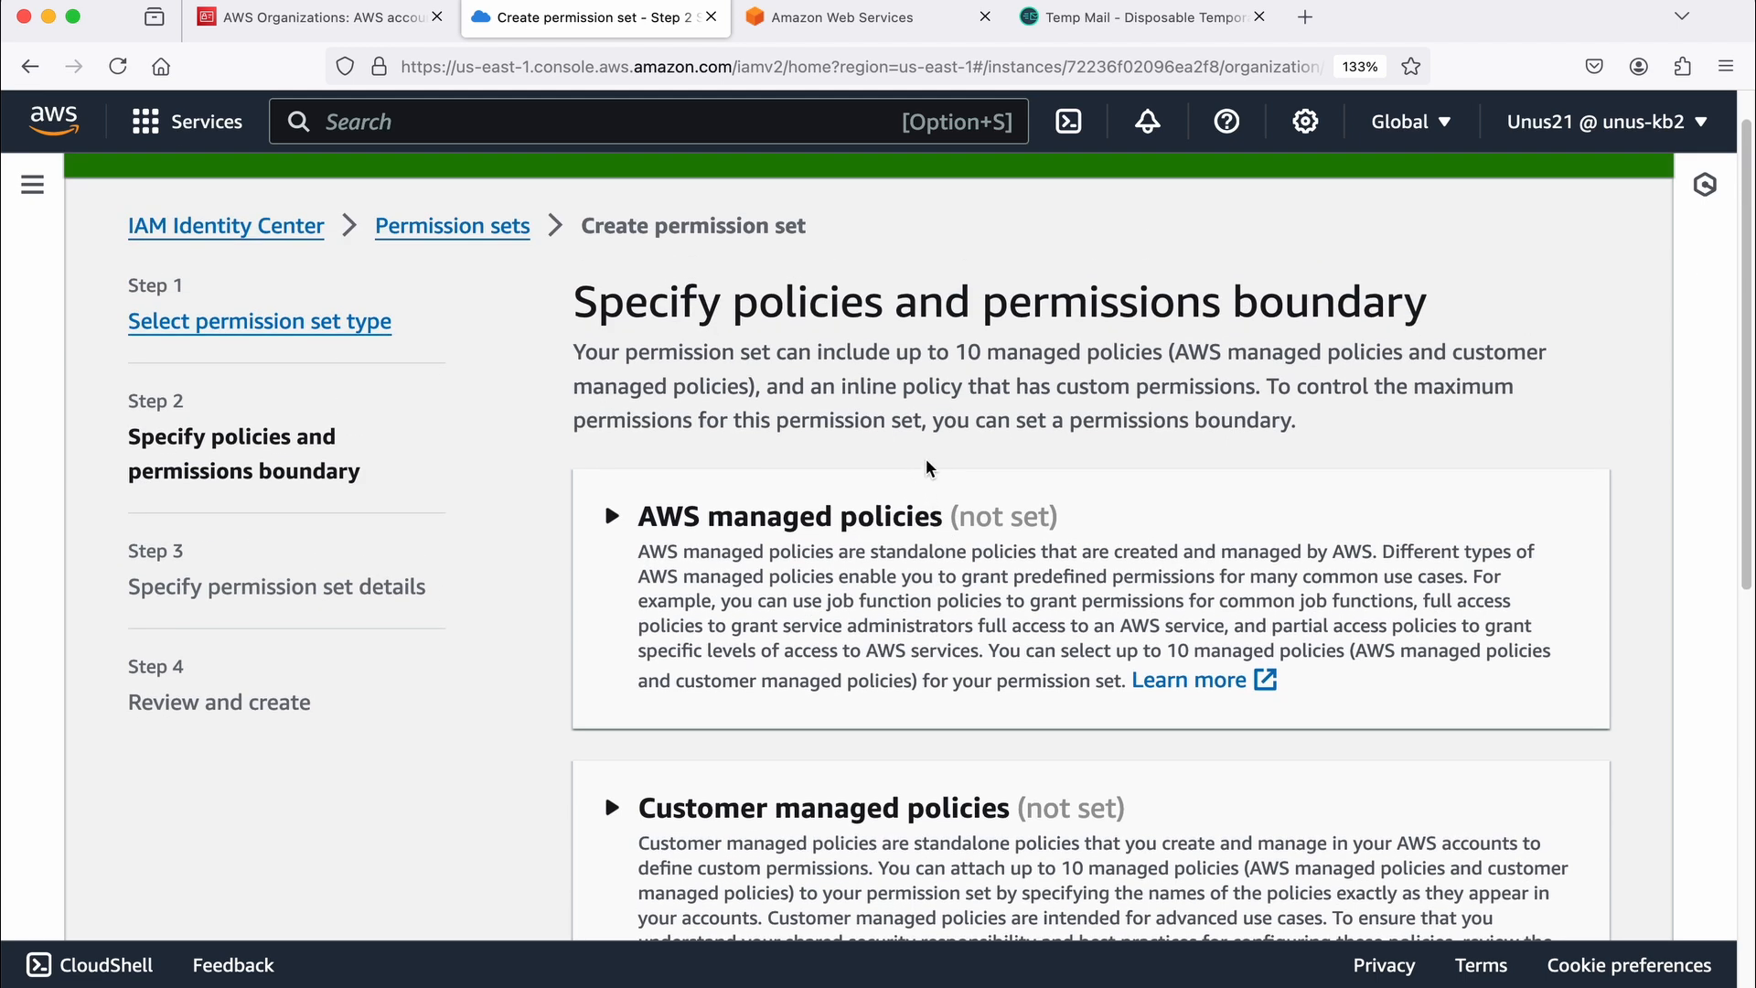
Step: Search the AWS managed policies for "emrfu", select the Amazon EMR full access policy, and proceed to the permission set details
scroll(823, 553, "down", 2)
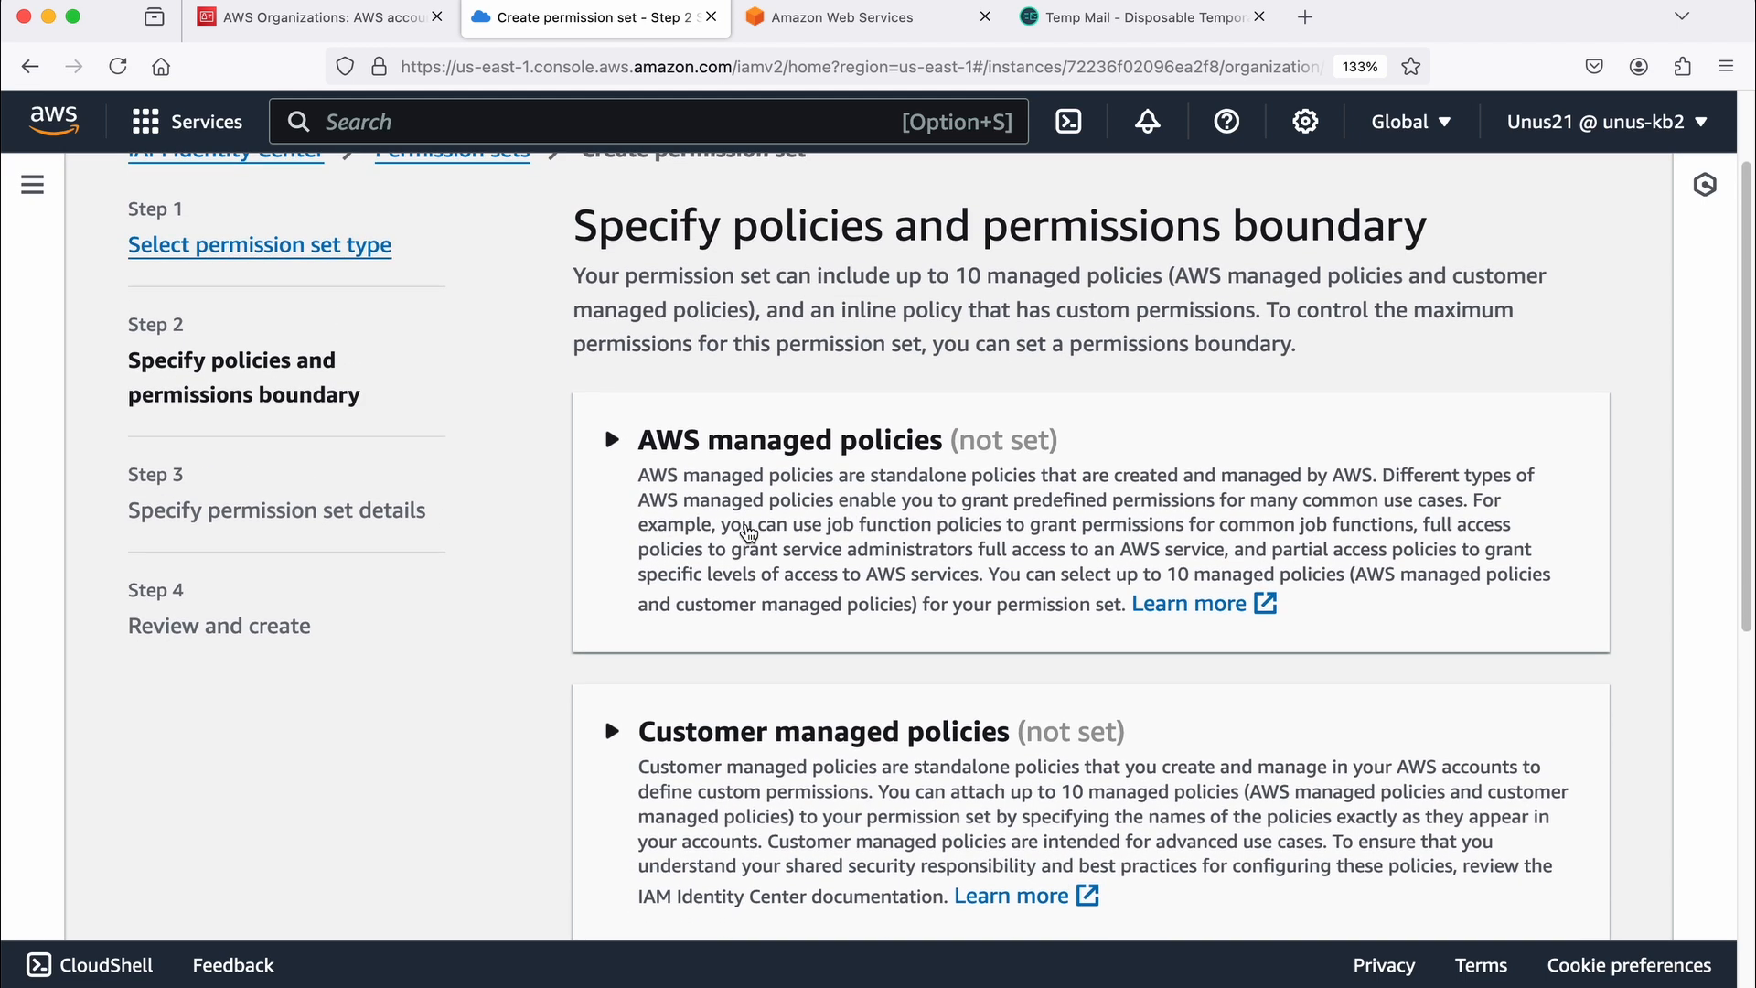
scroll(829, 500, "down", 5)
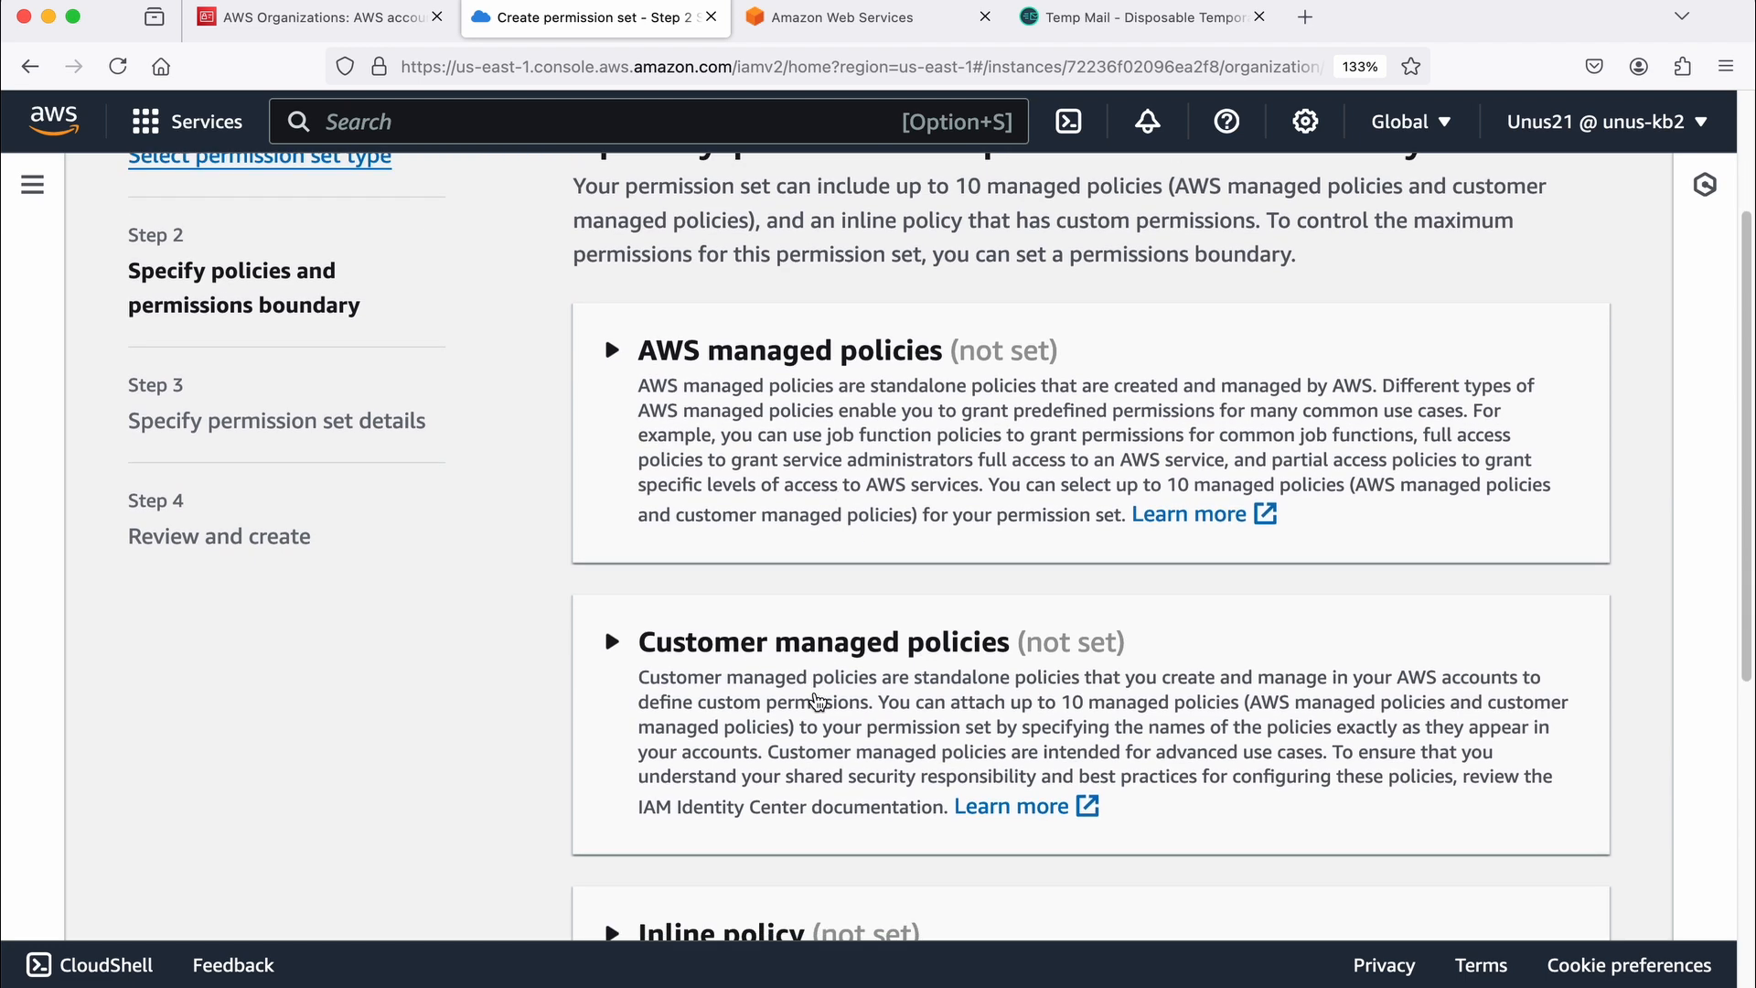
scroll(817, 701, "down", 6)
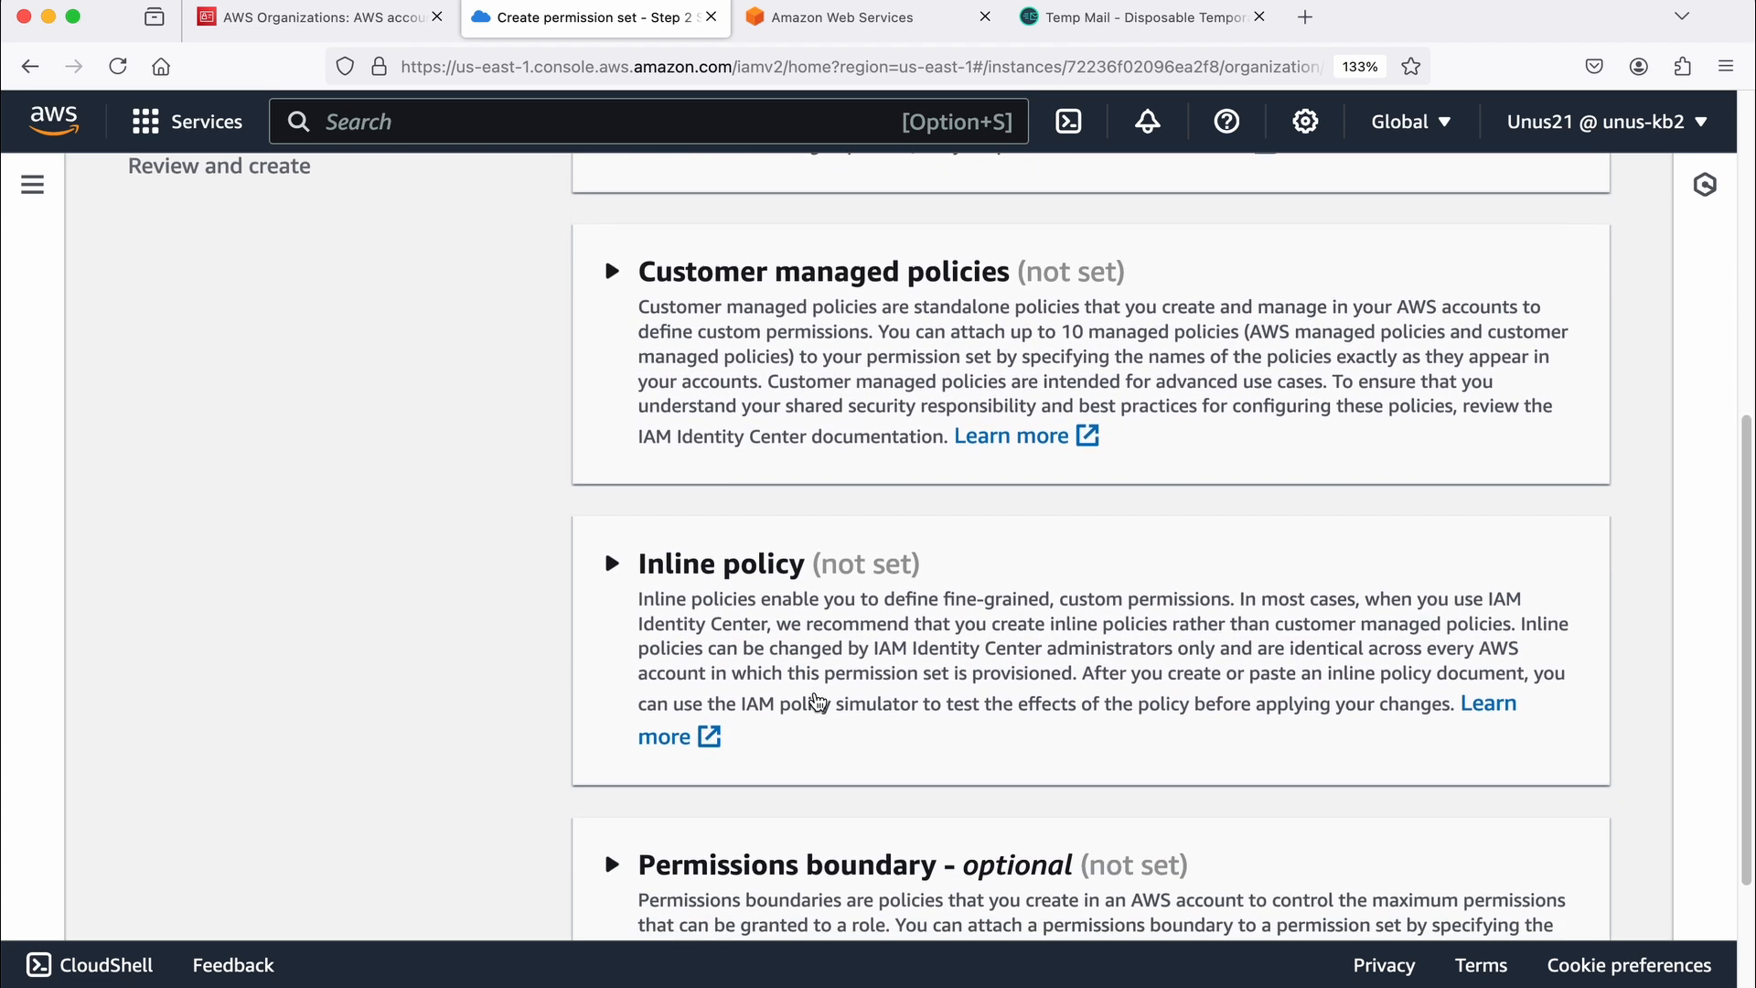
scroll(838, 786, "down", 2)
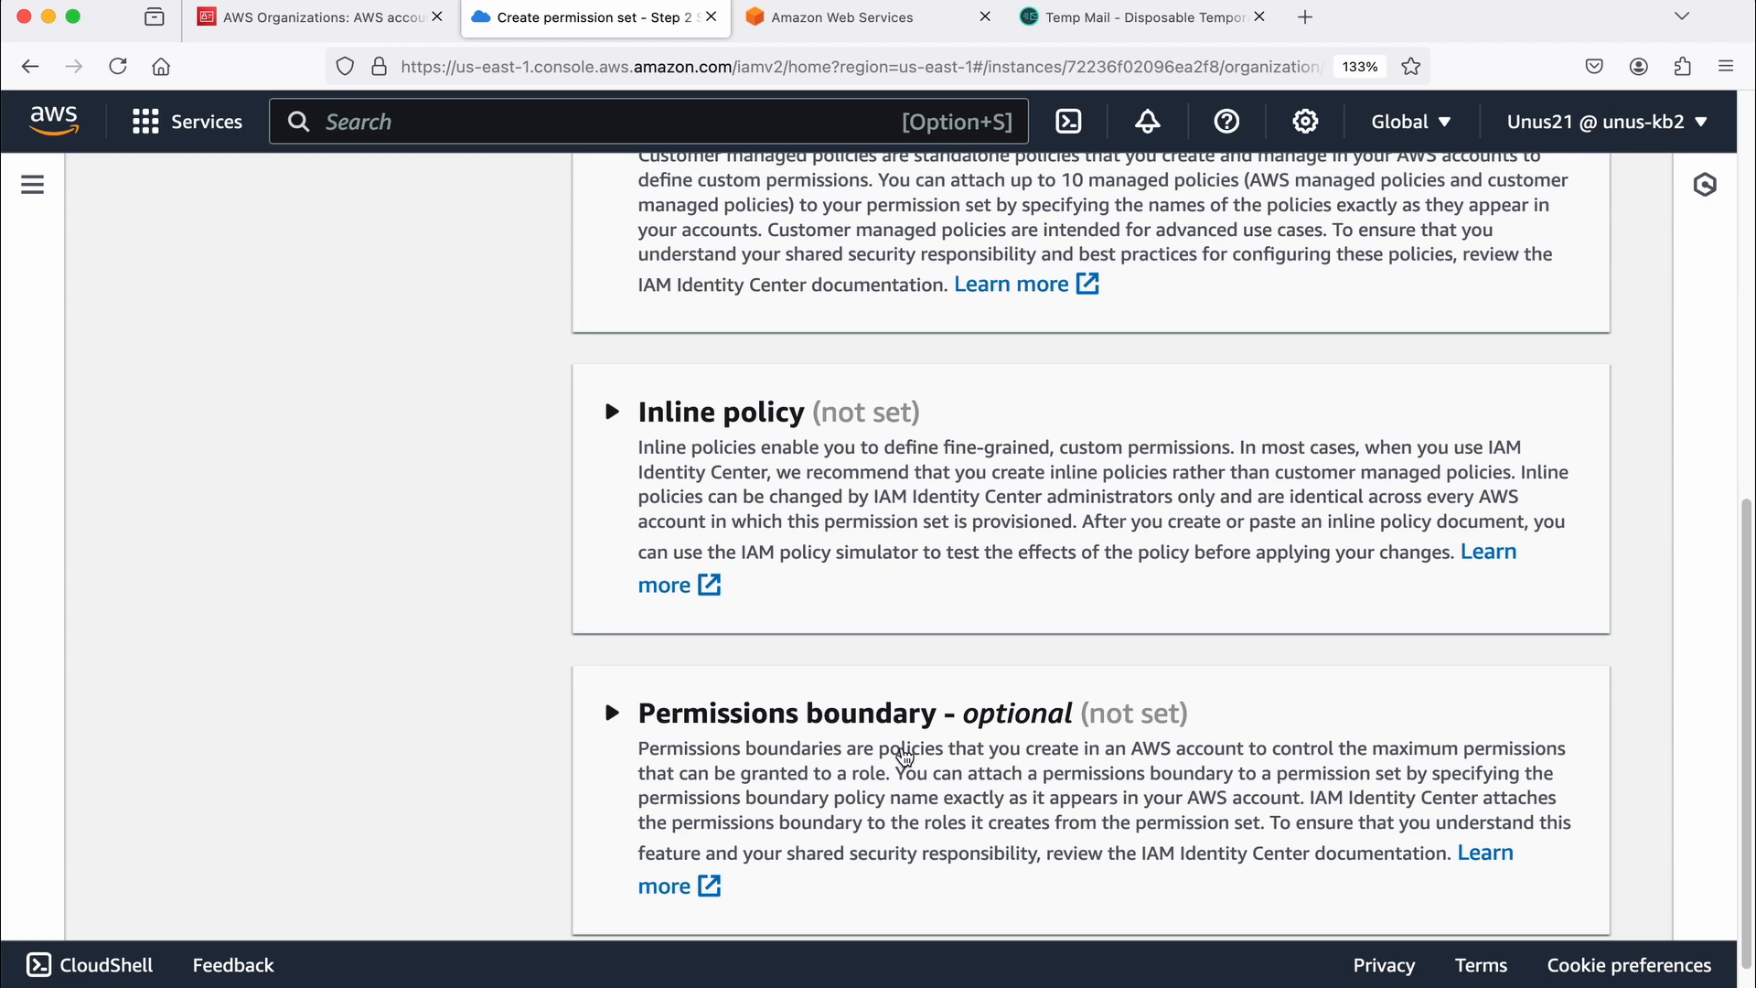
scroll(905, 758, "up", 10)
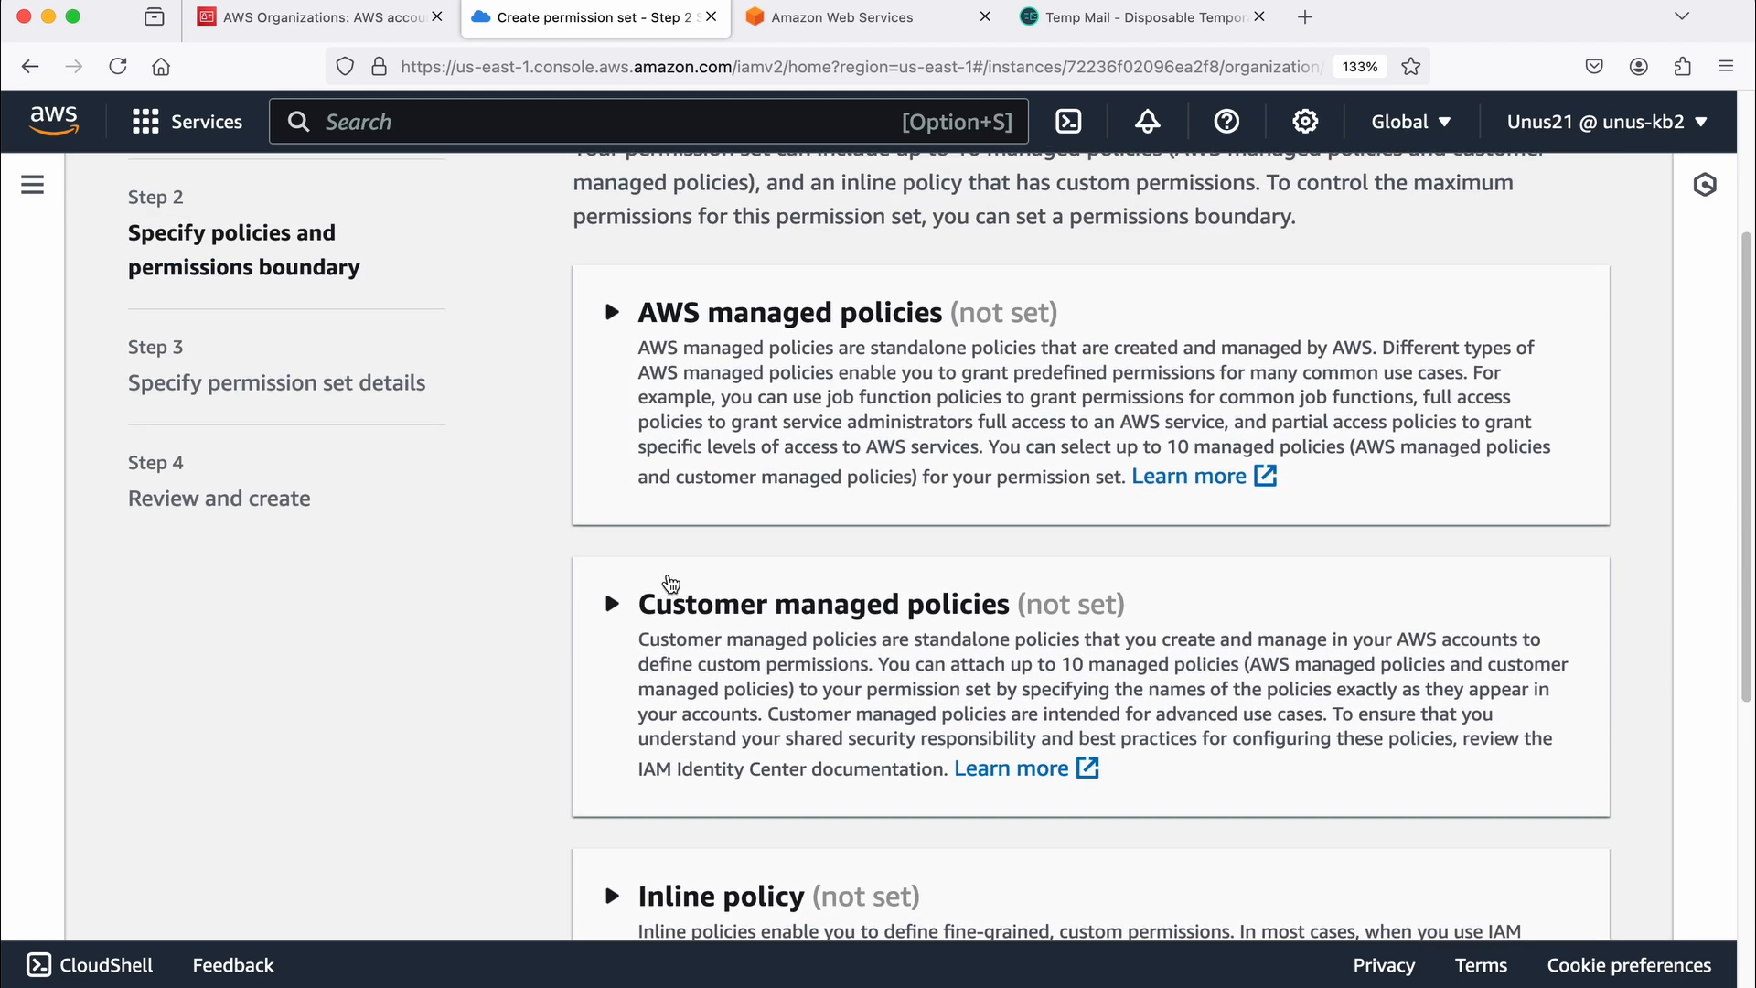
left_click(611, 312)
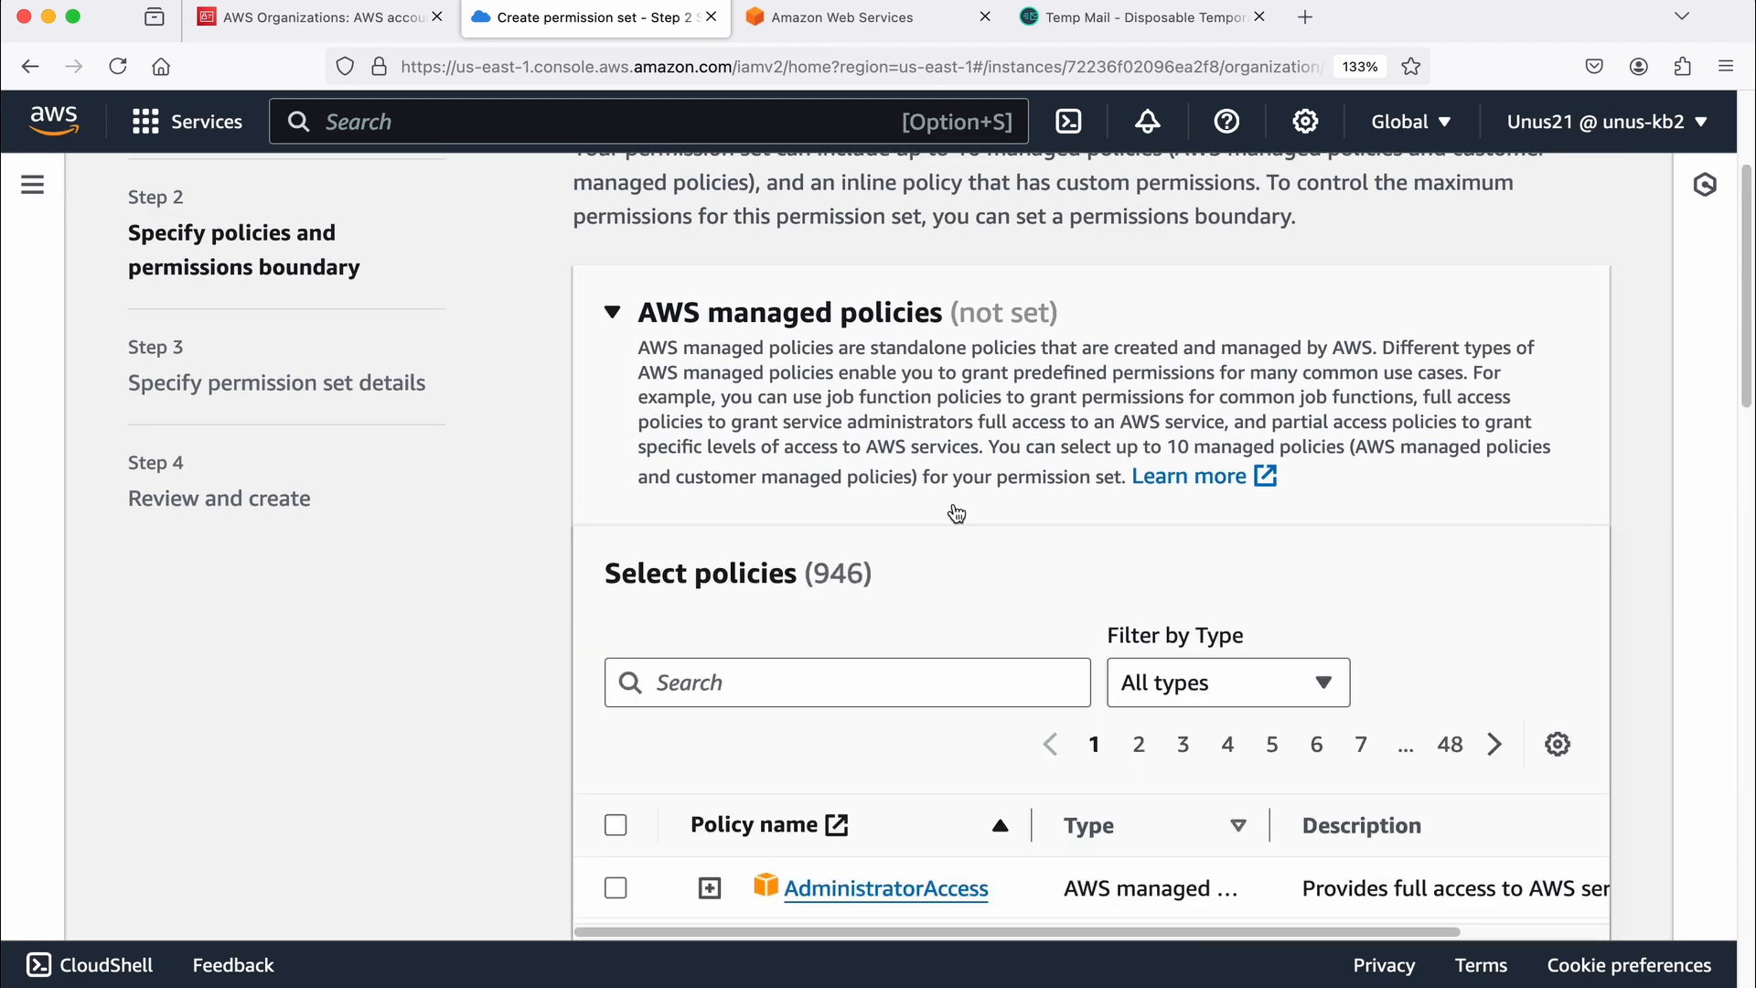
scroll(956, 512, "down", 3)
left_click(745, 563)
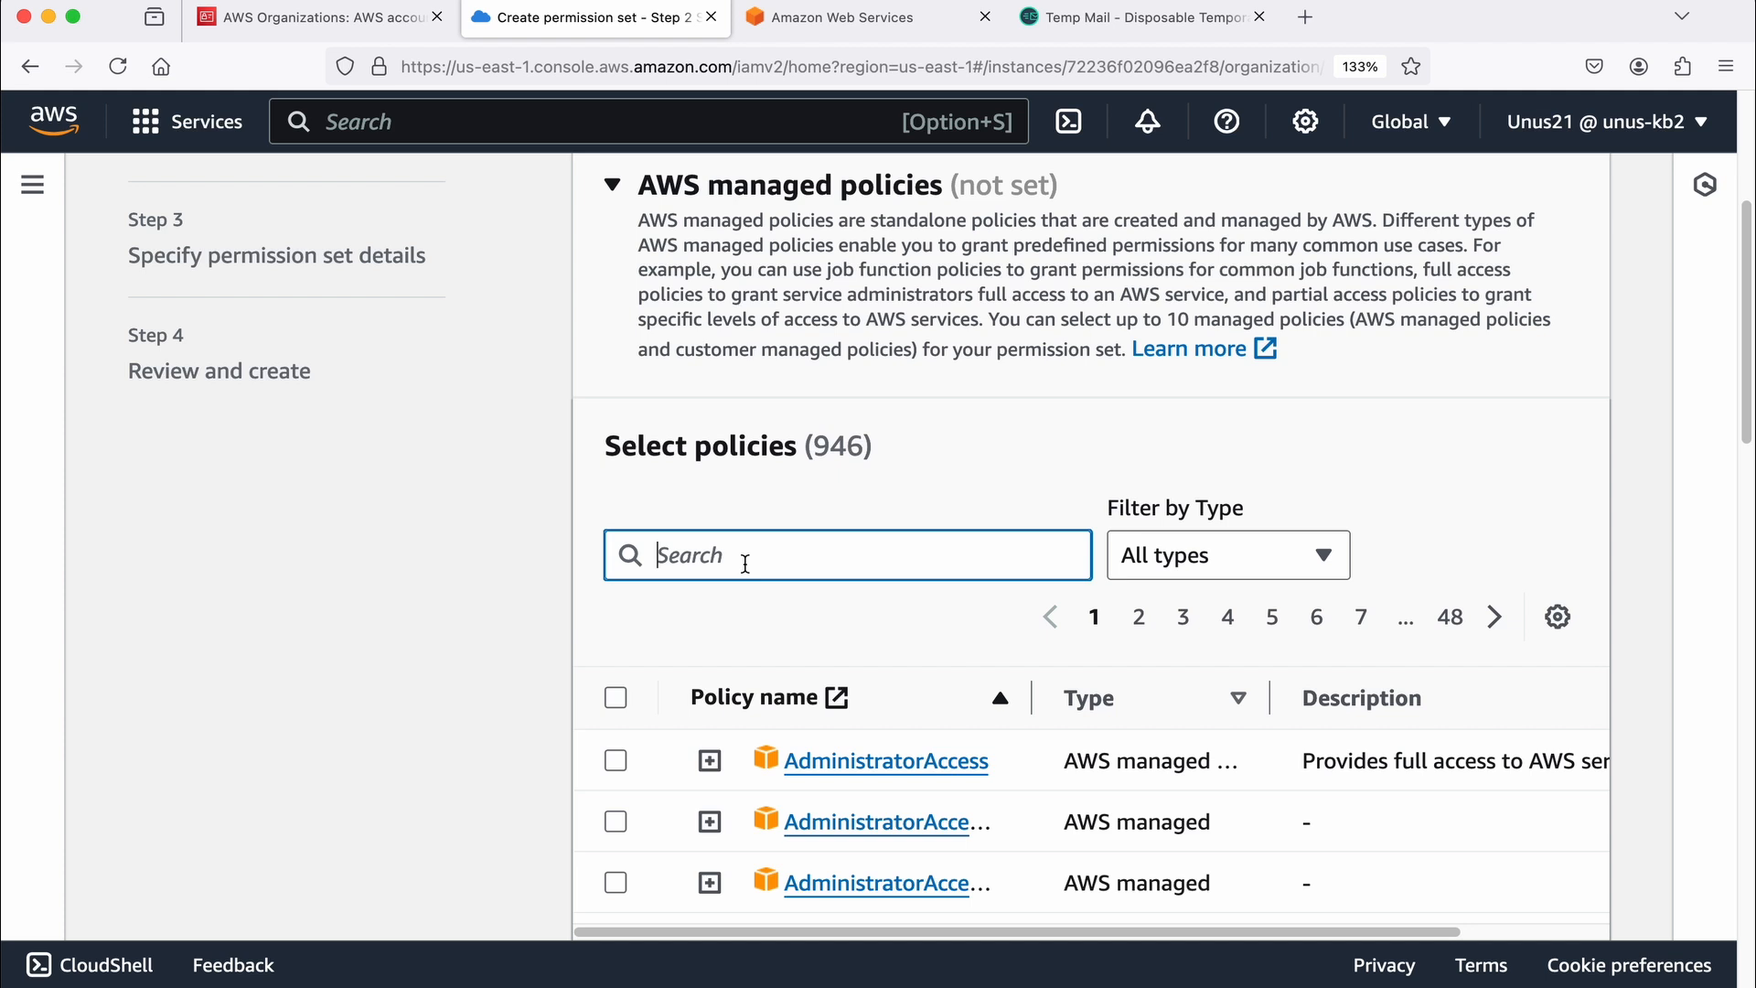
type("em")
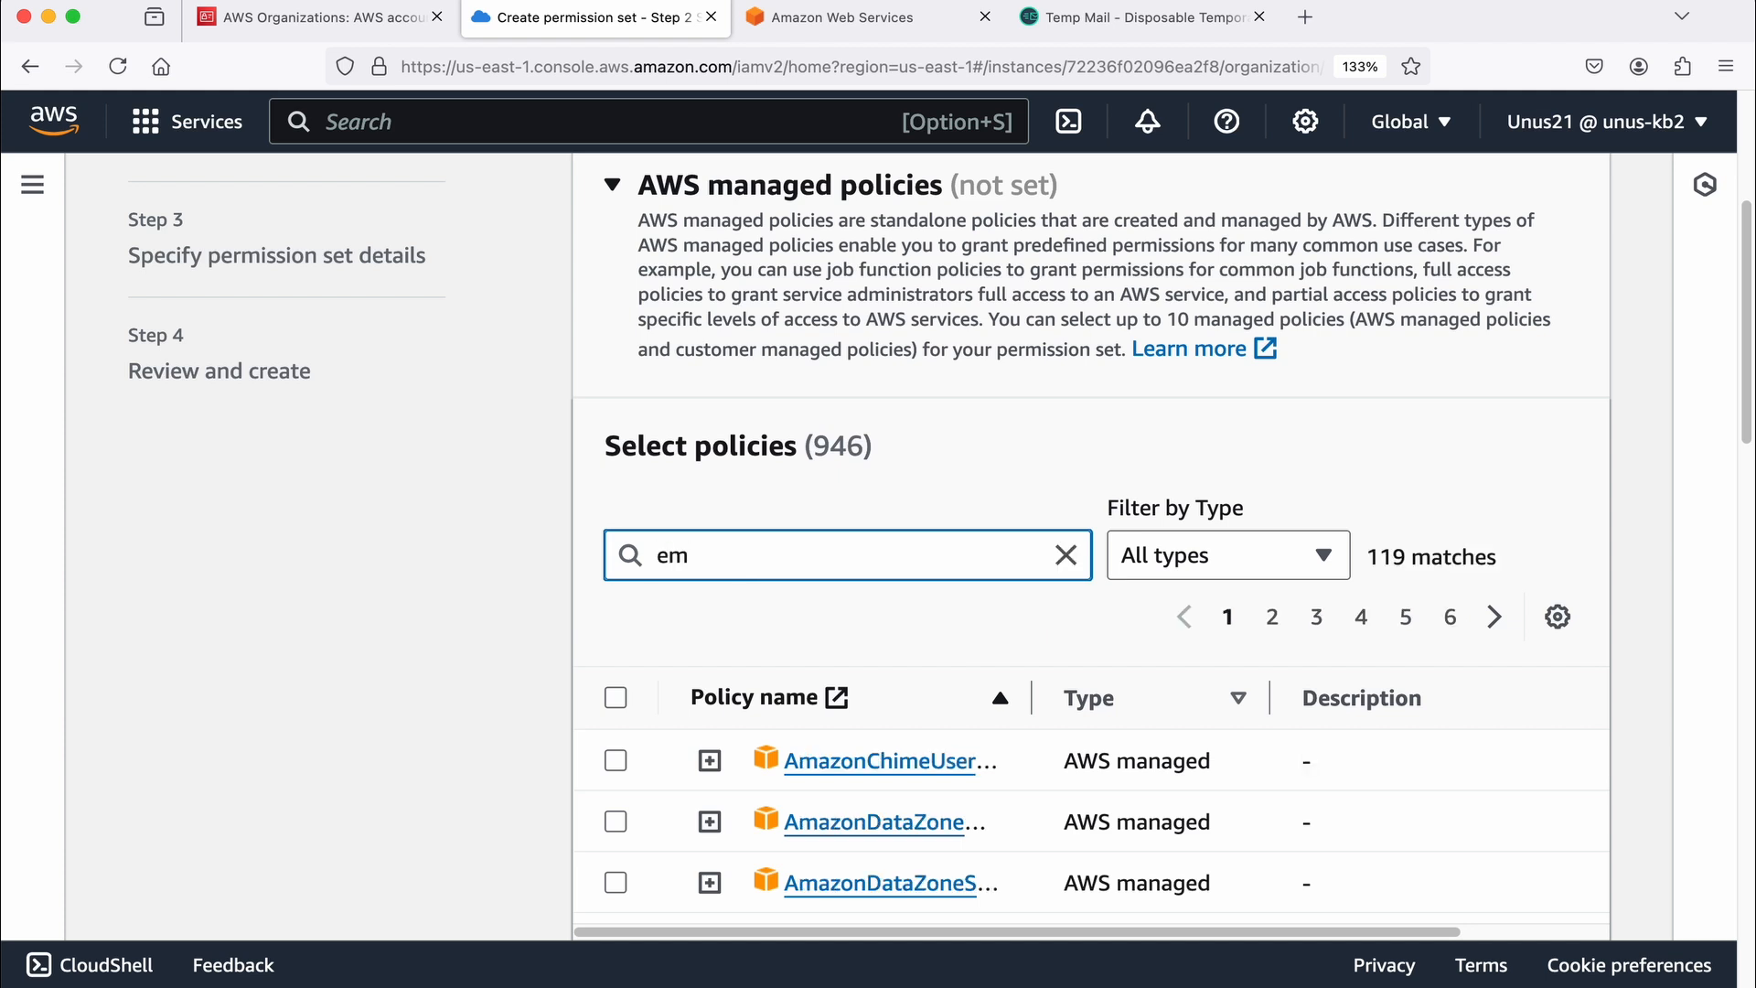
type("rfu")
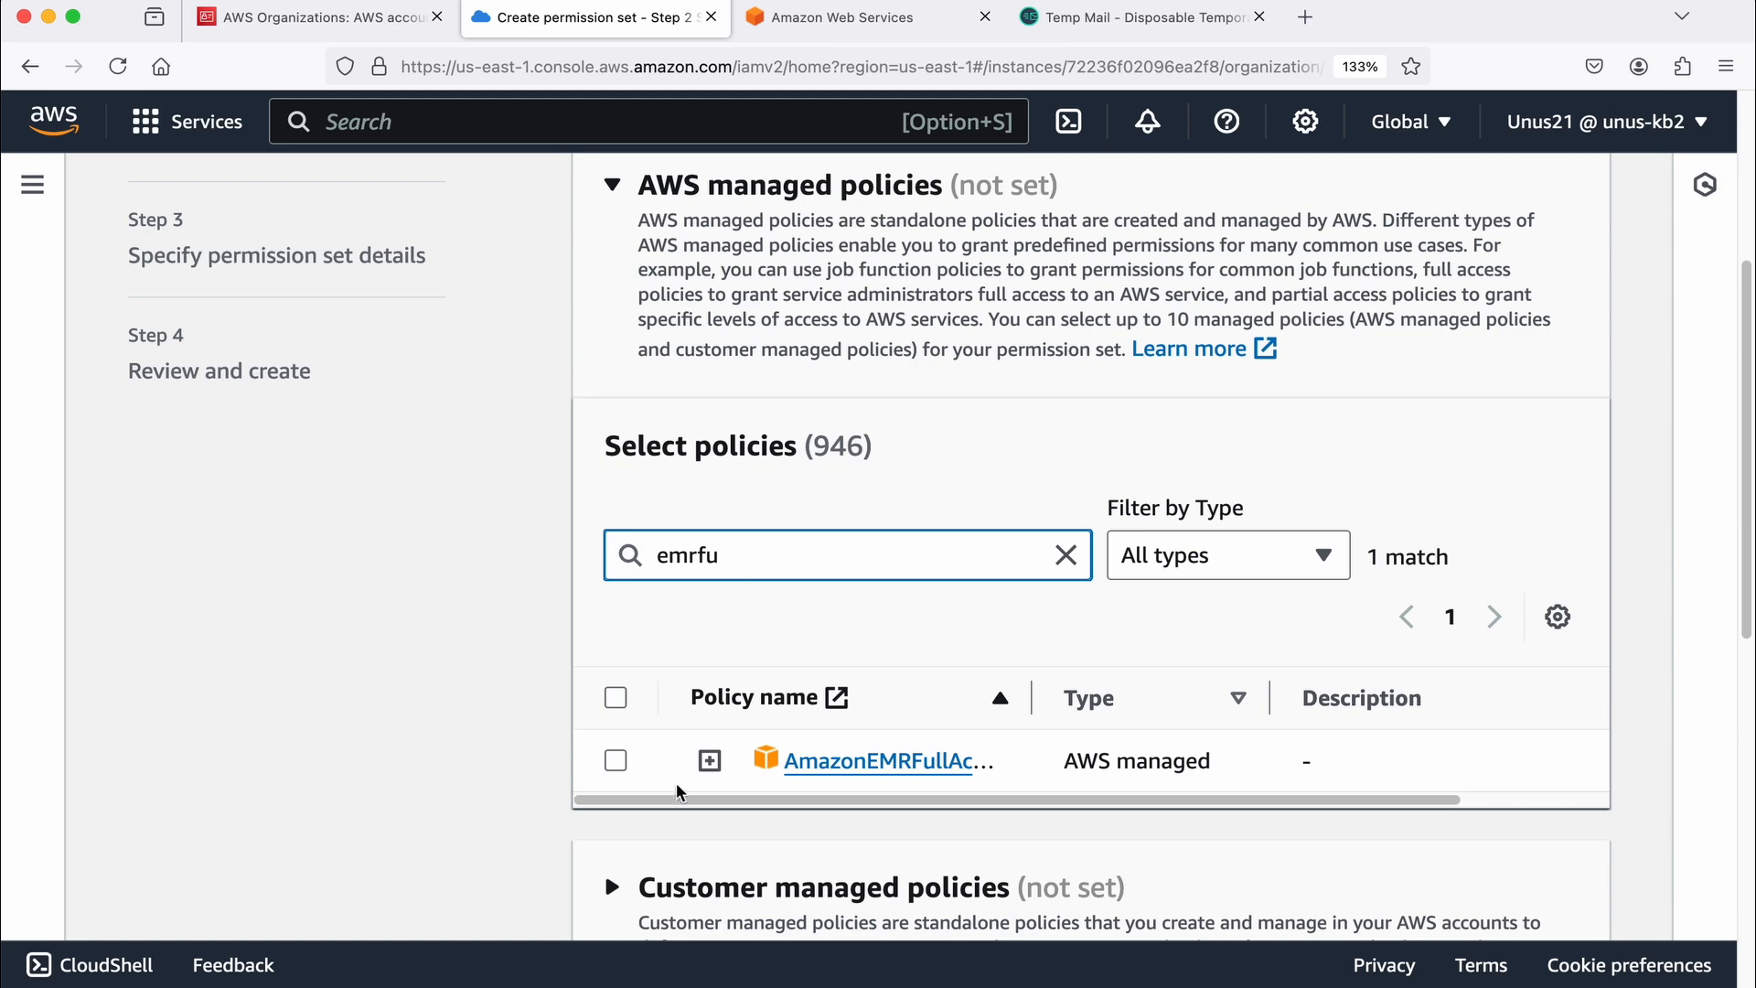
left_click(615, 761)
scroll(850, 695, "down", 3)
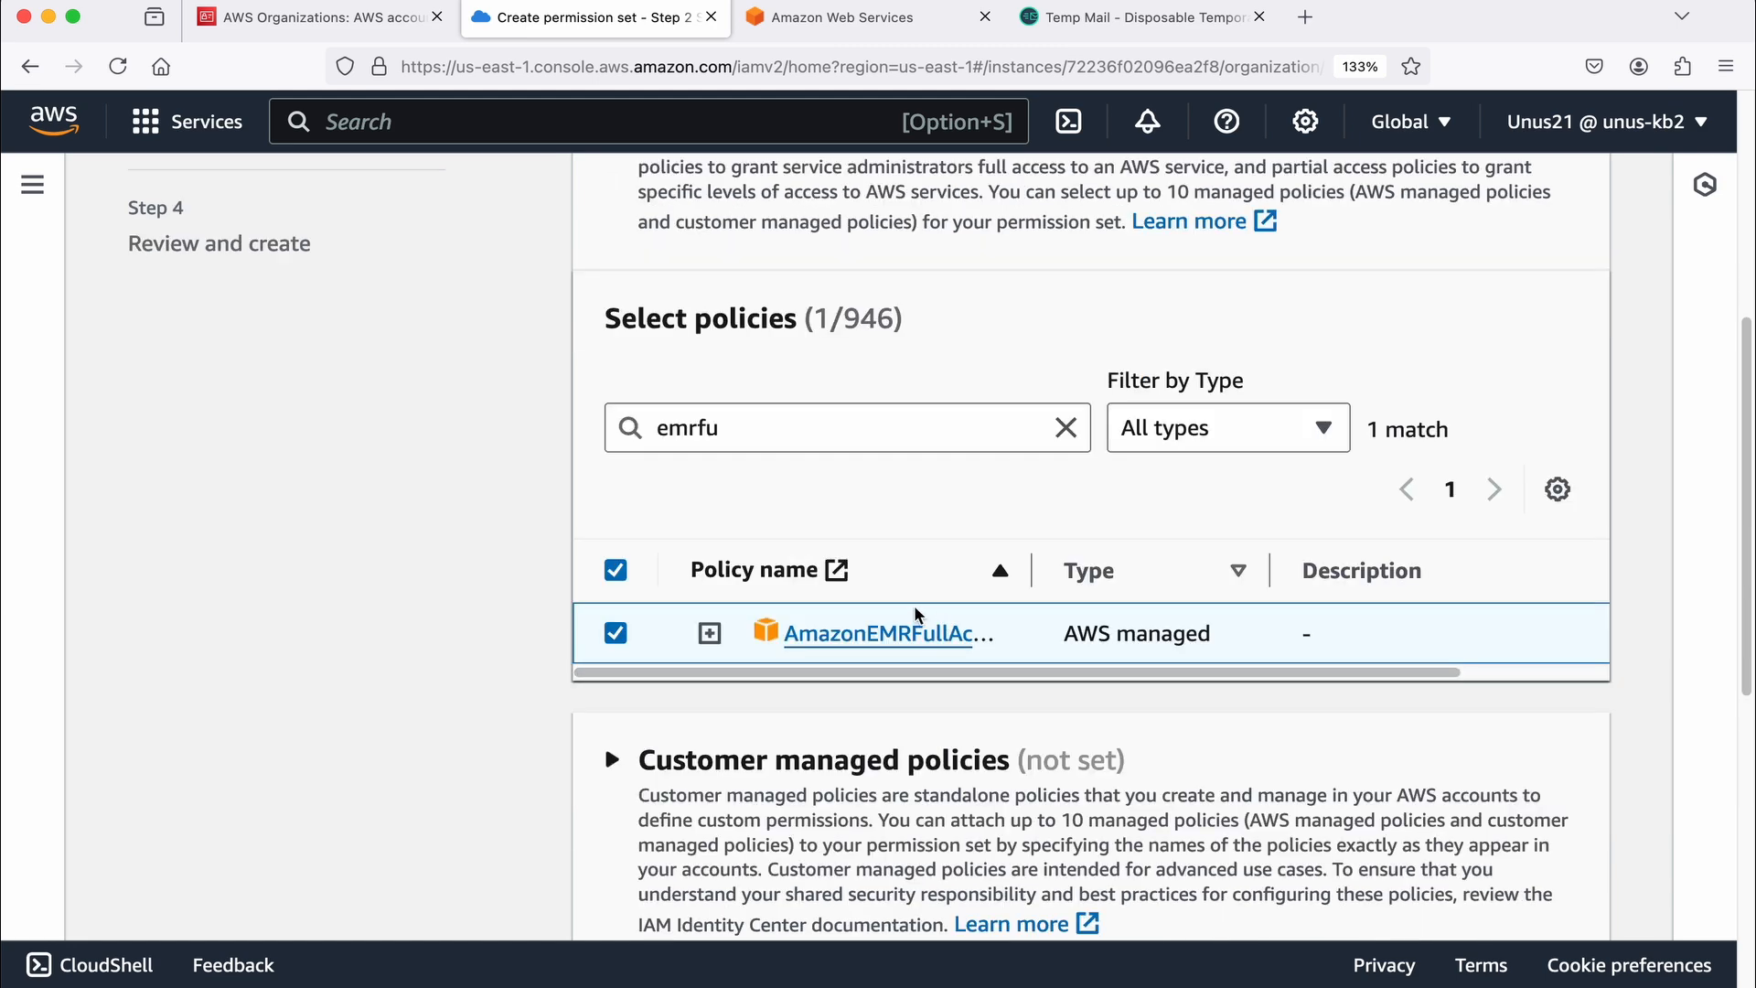
scroll(929, 672, "down", 5)
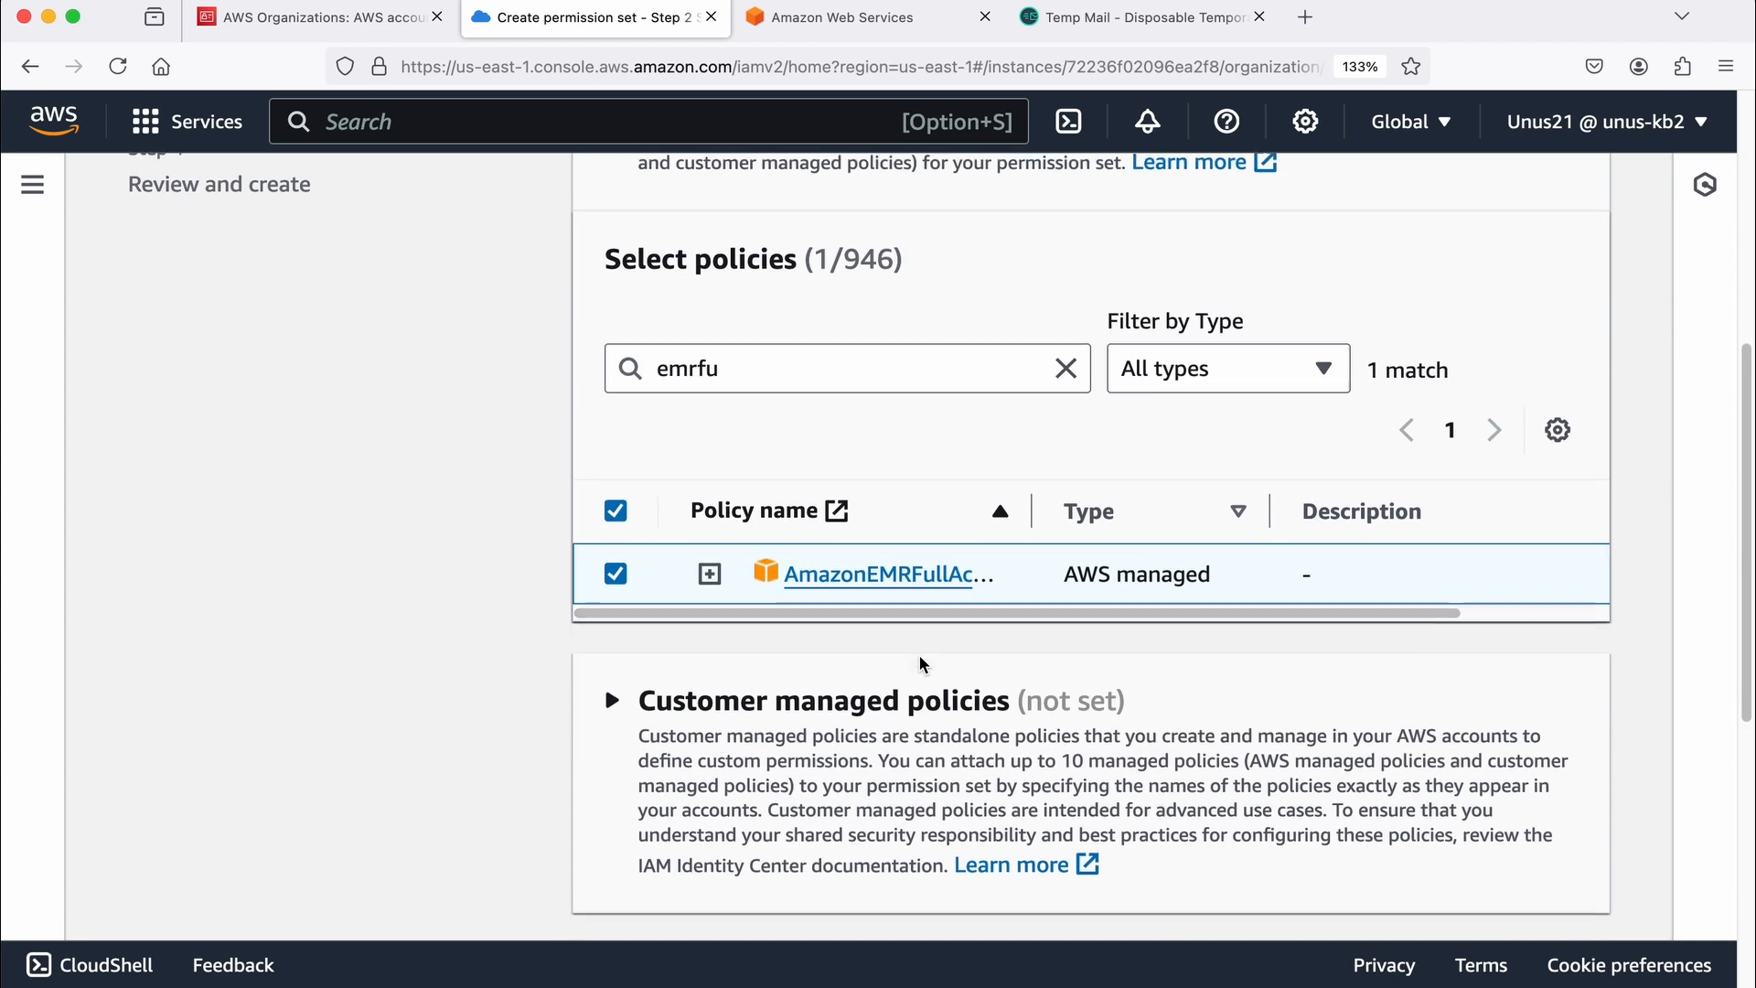
scroll(919, 664, "down", 10)
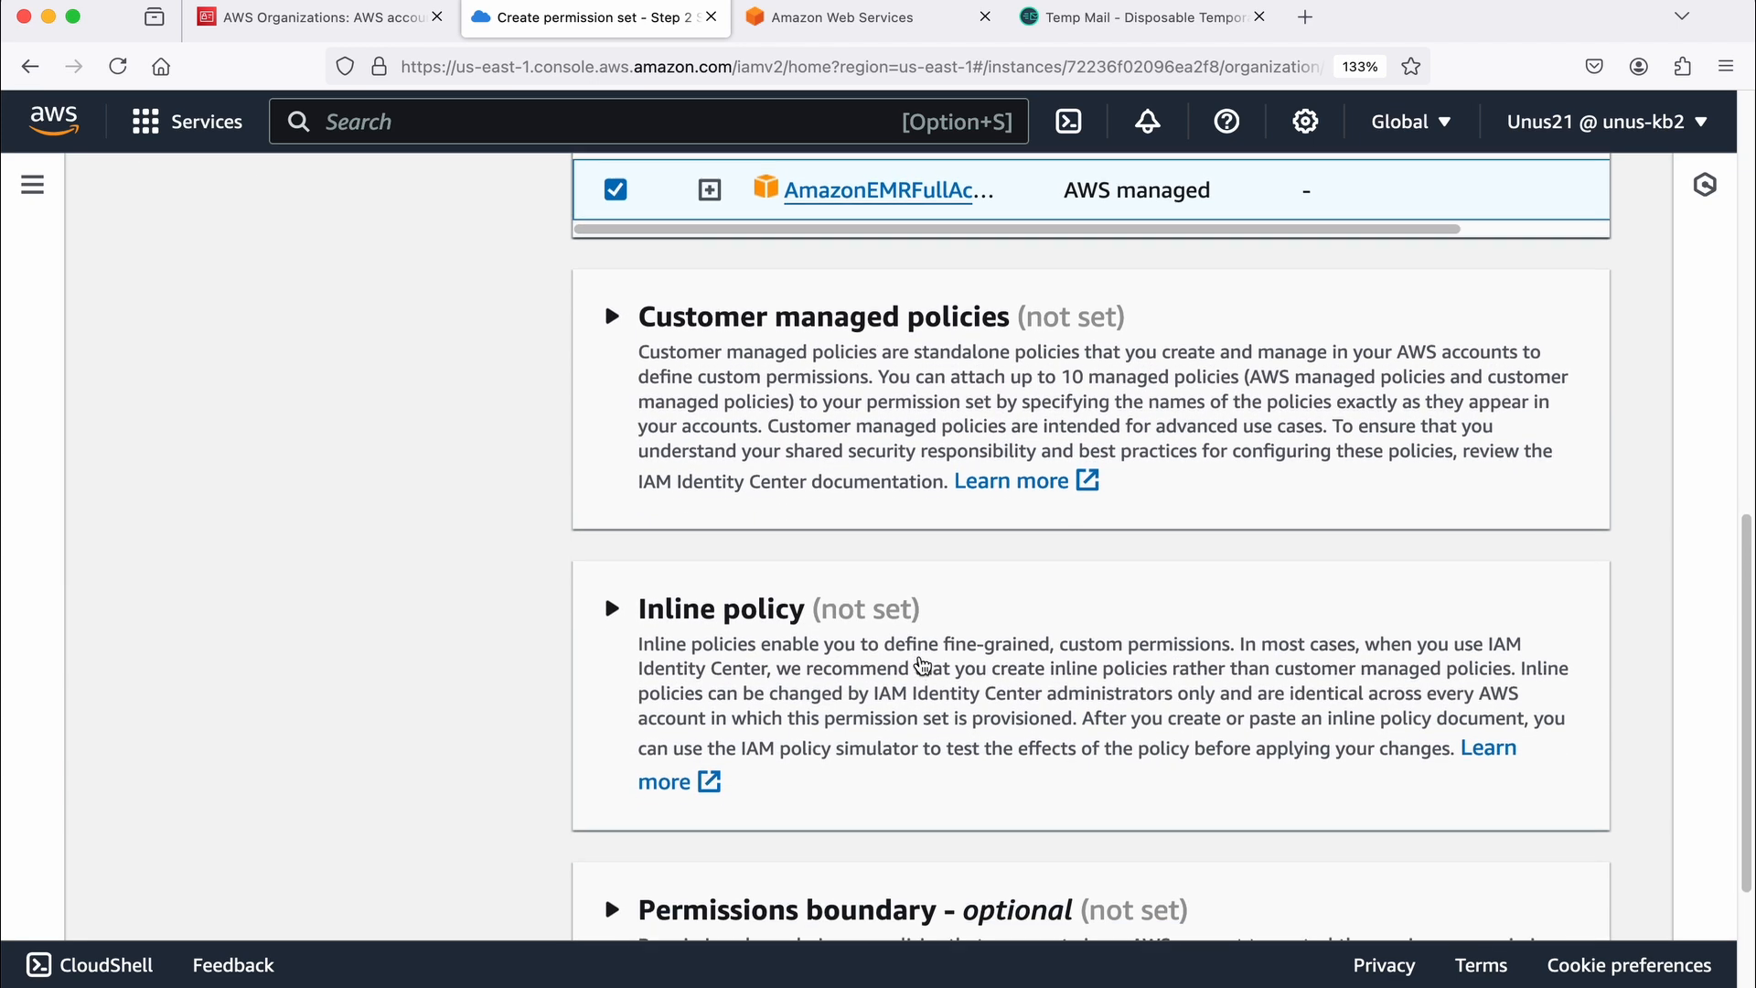
left_click(1551, 889)
Step: Name the permission set DataAnalyst, keep the session duration at 1 hour, and proceed to the review
left_click(750, 562)
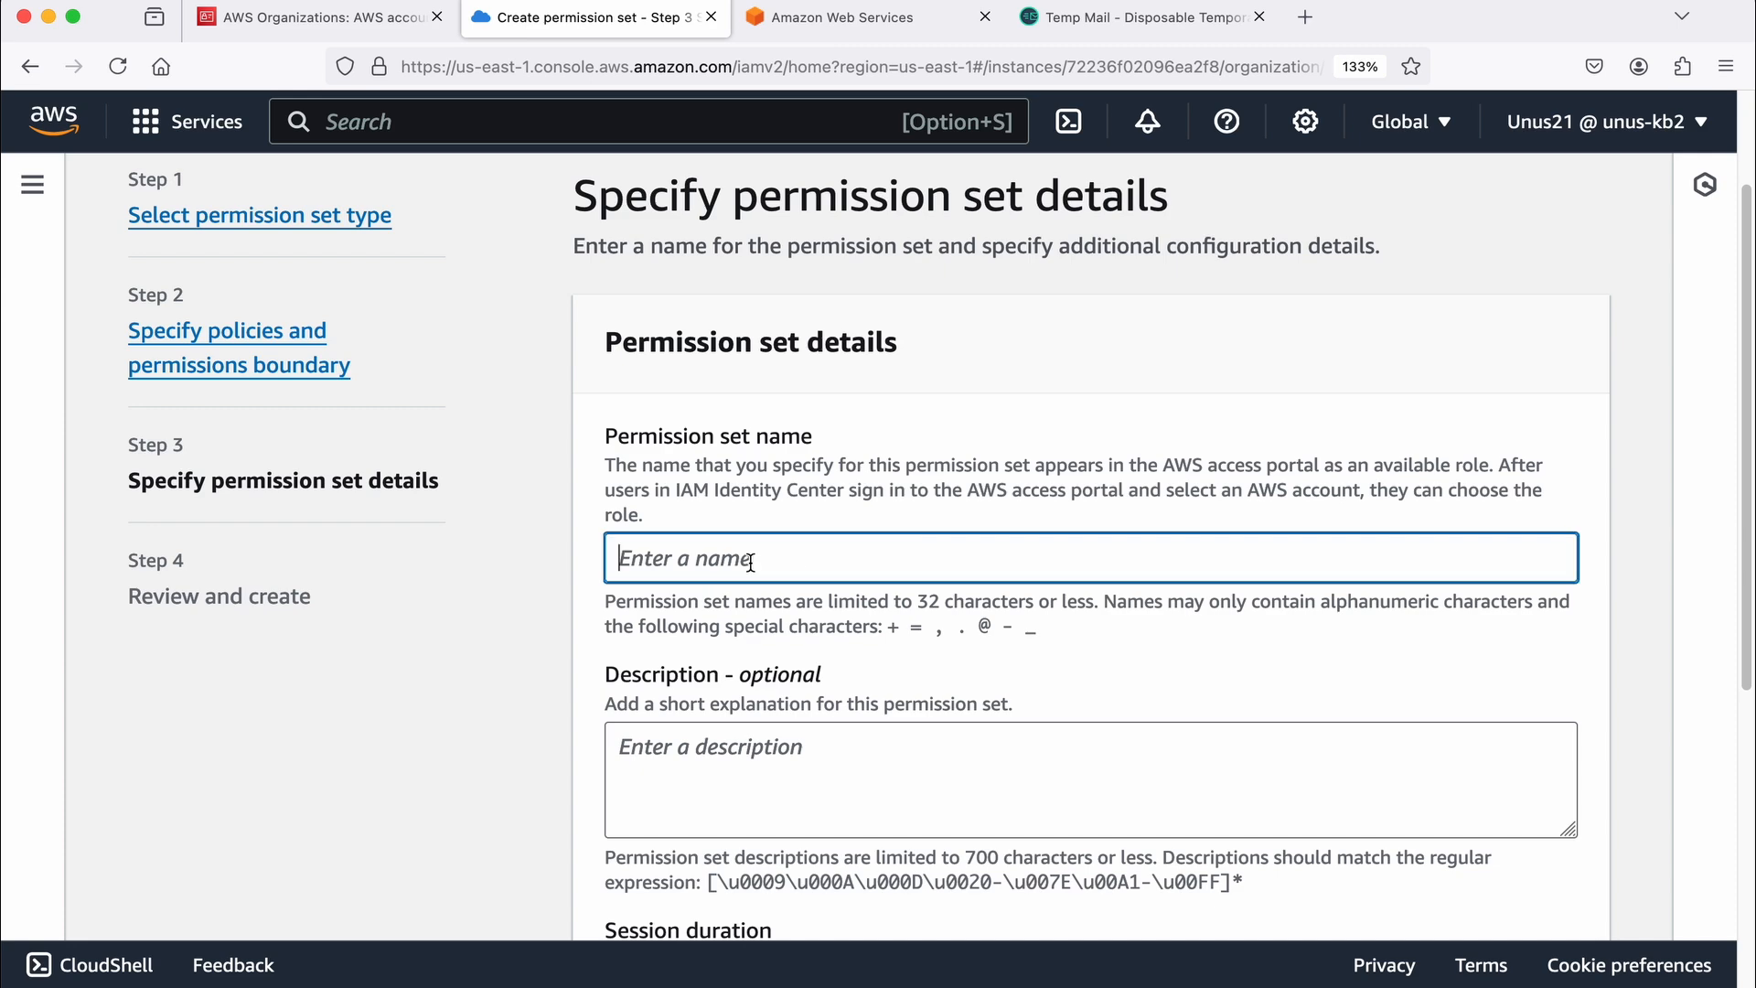
type("DataAnalyst")
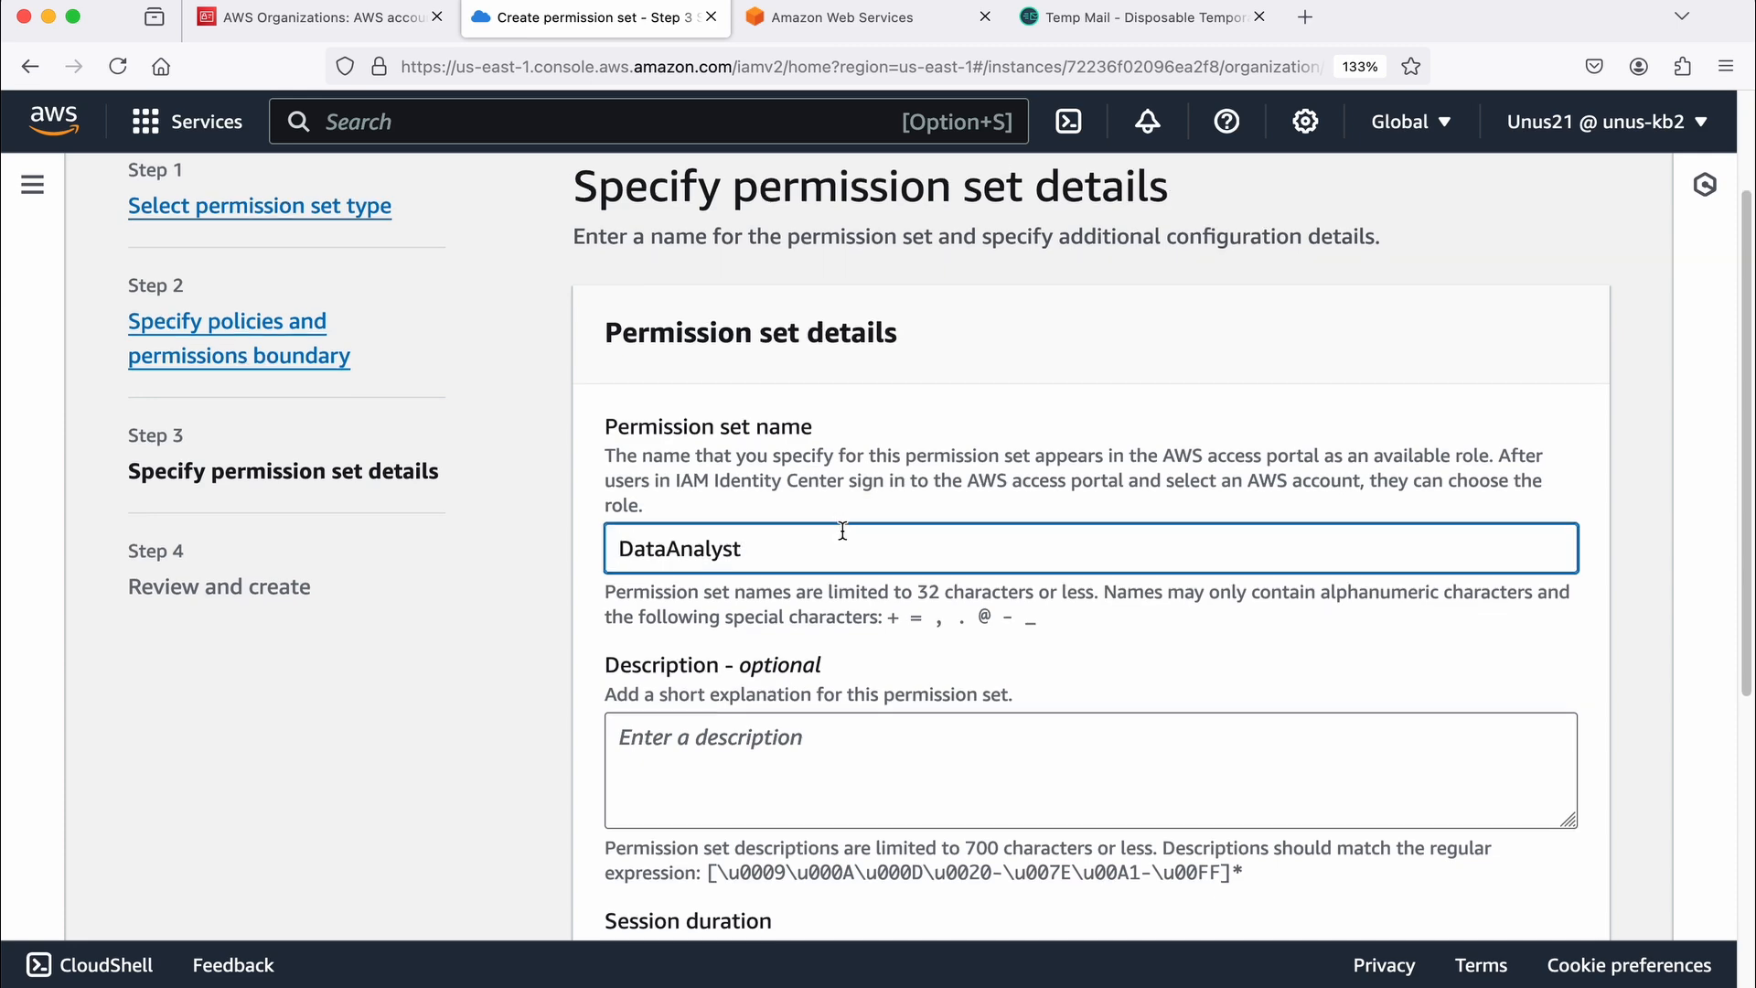
scroll(721, 574, "down", 5)
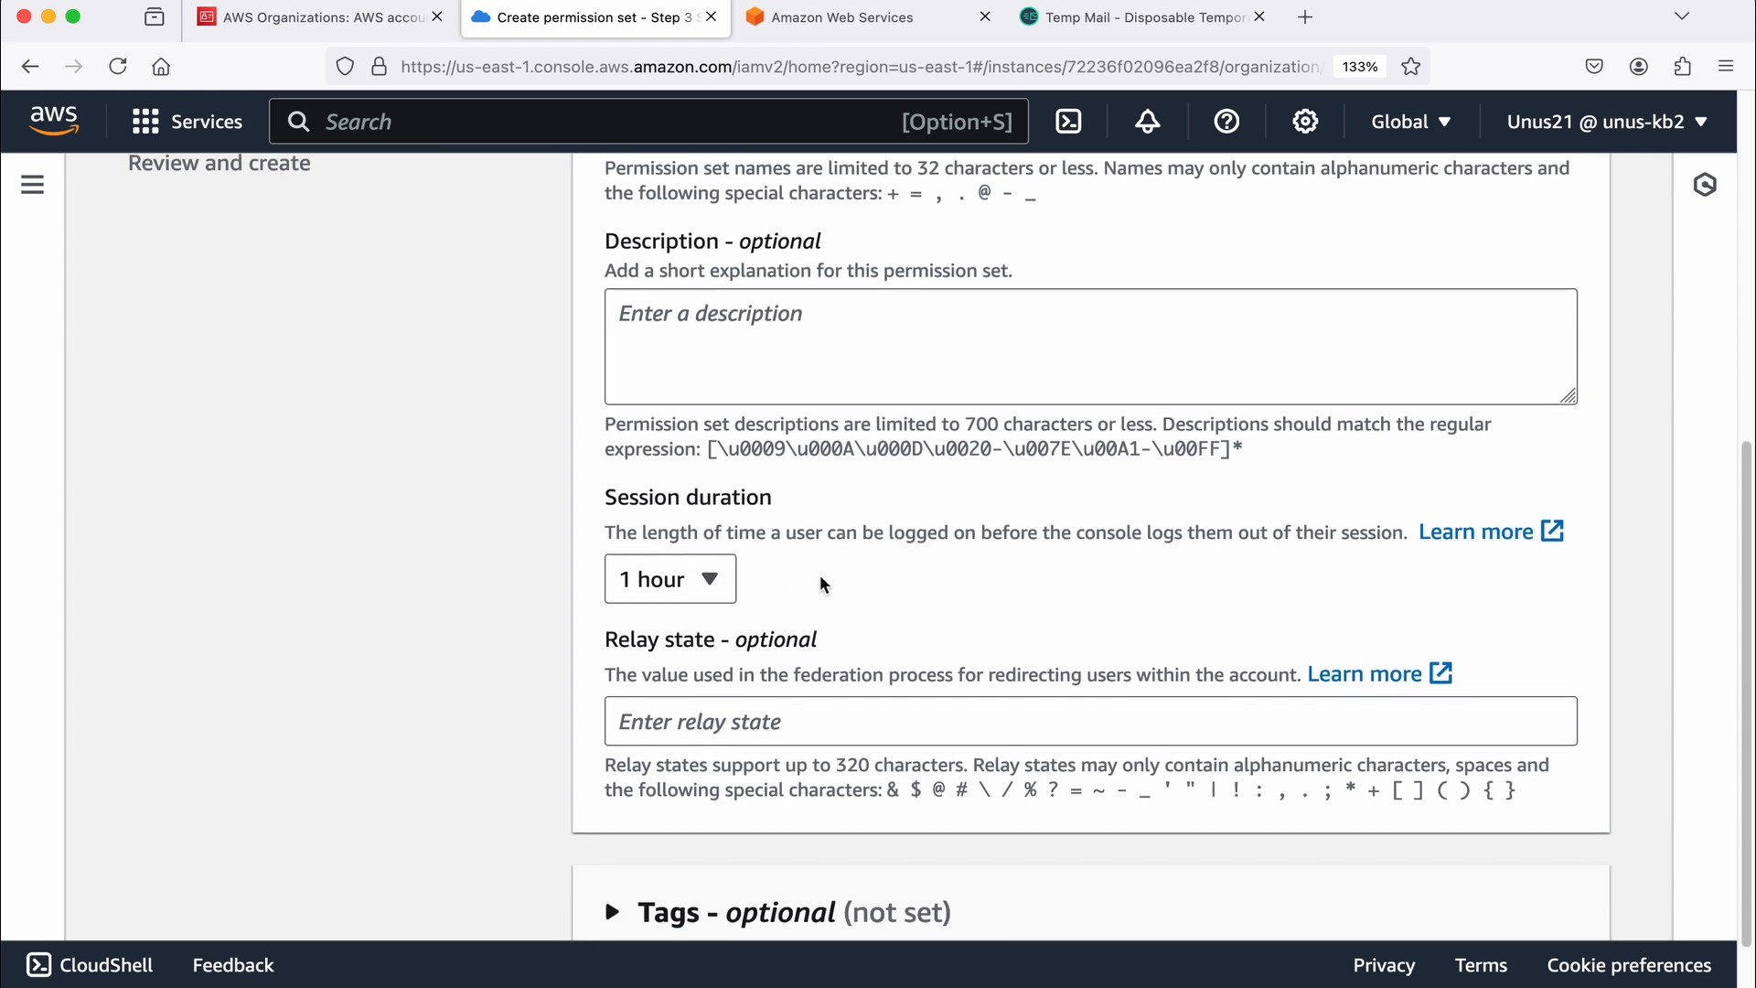
scroll(819, 580, "down", 1)
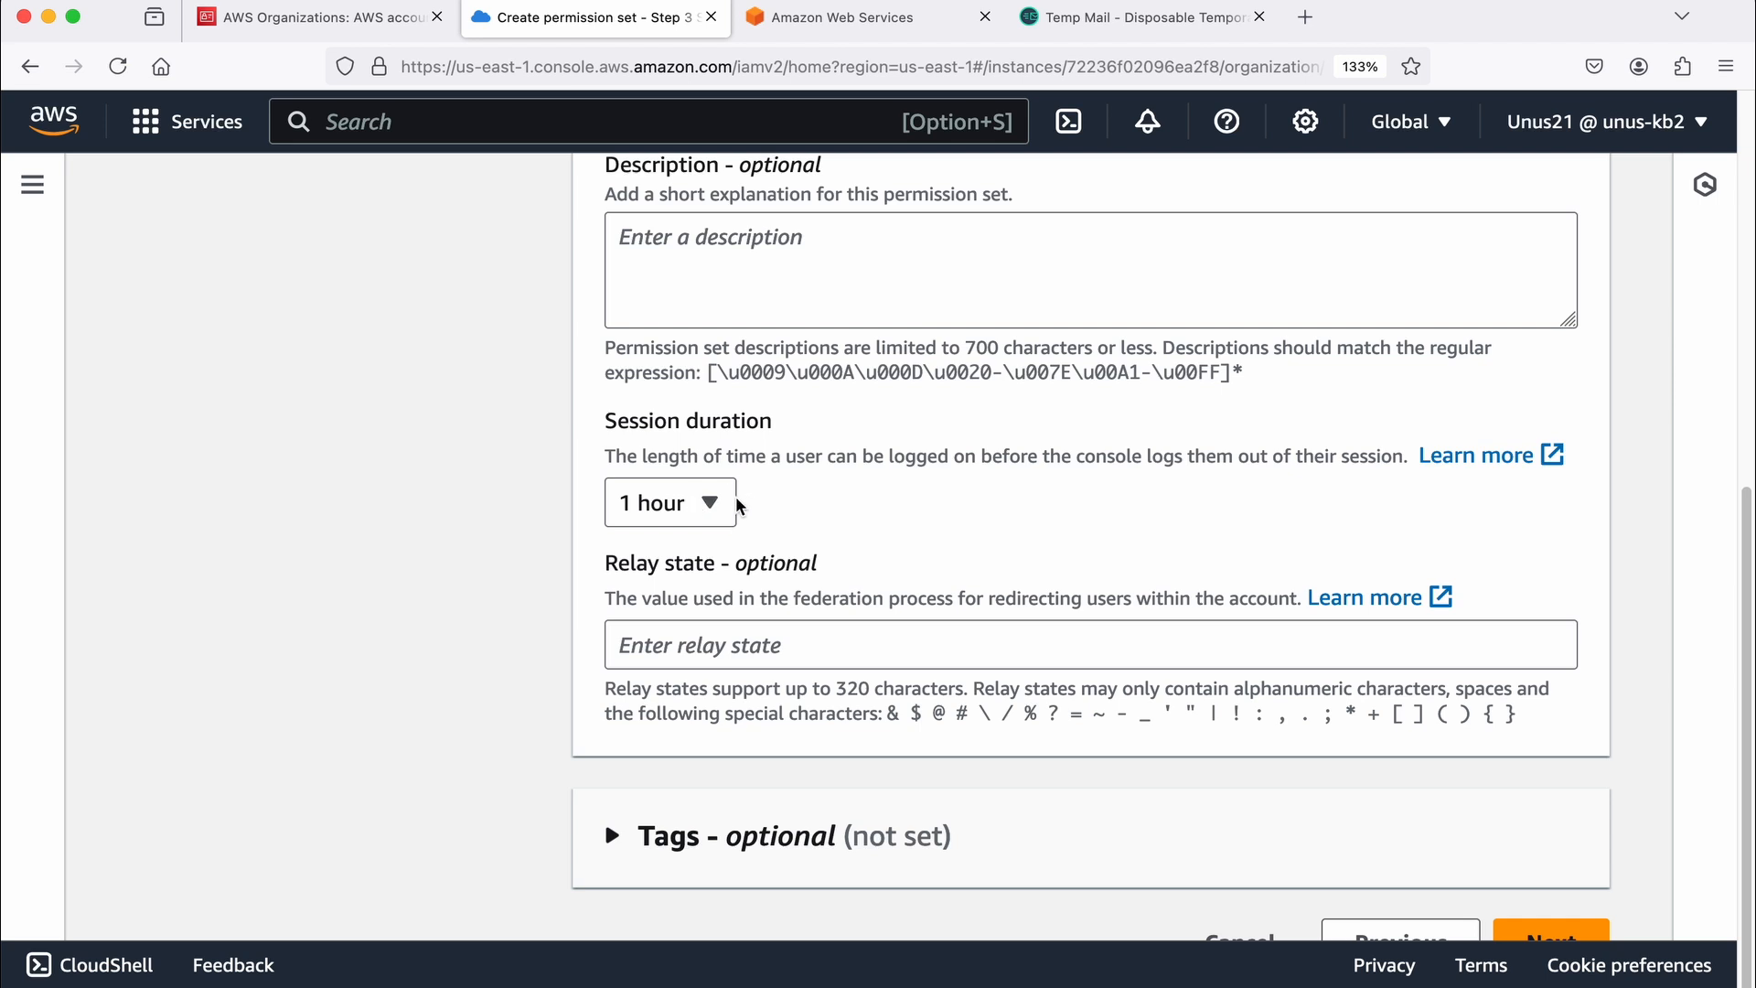
left_click(711, 504)
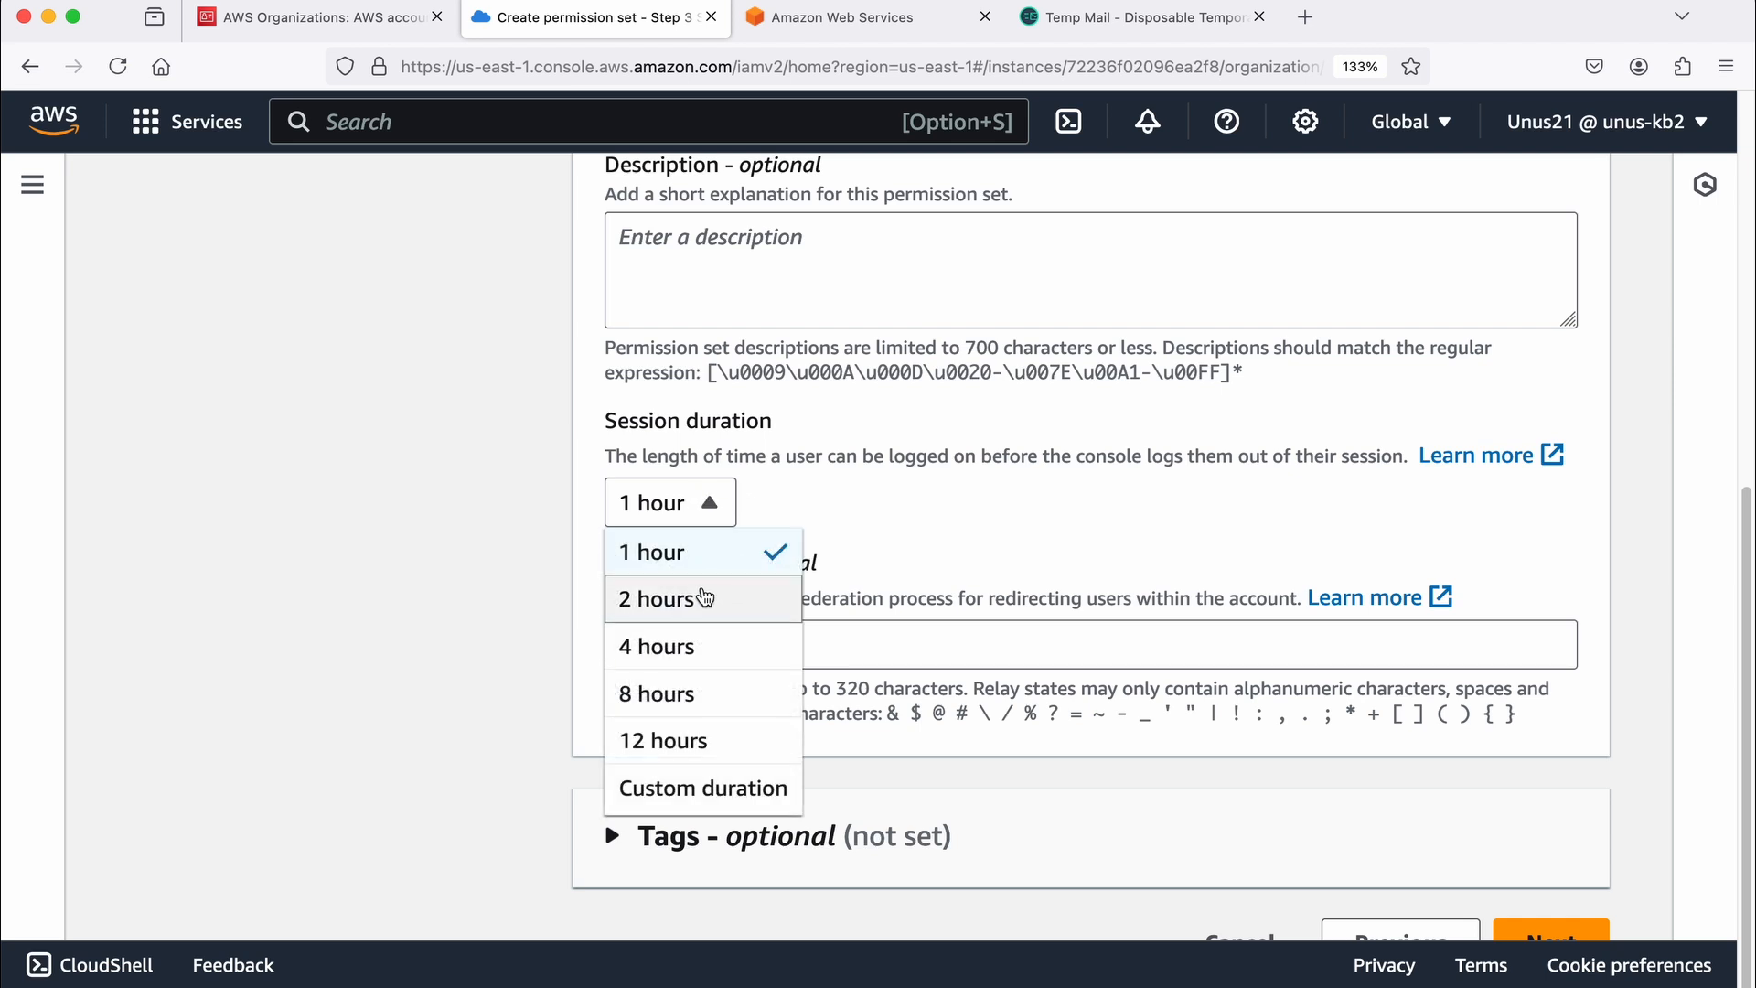
left_click(957, 533)
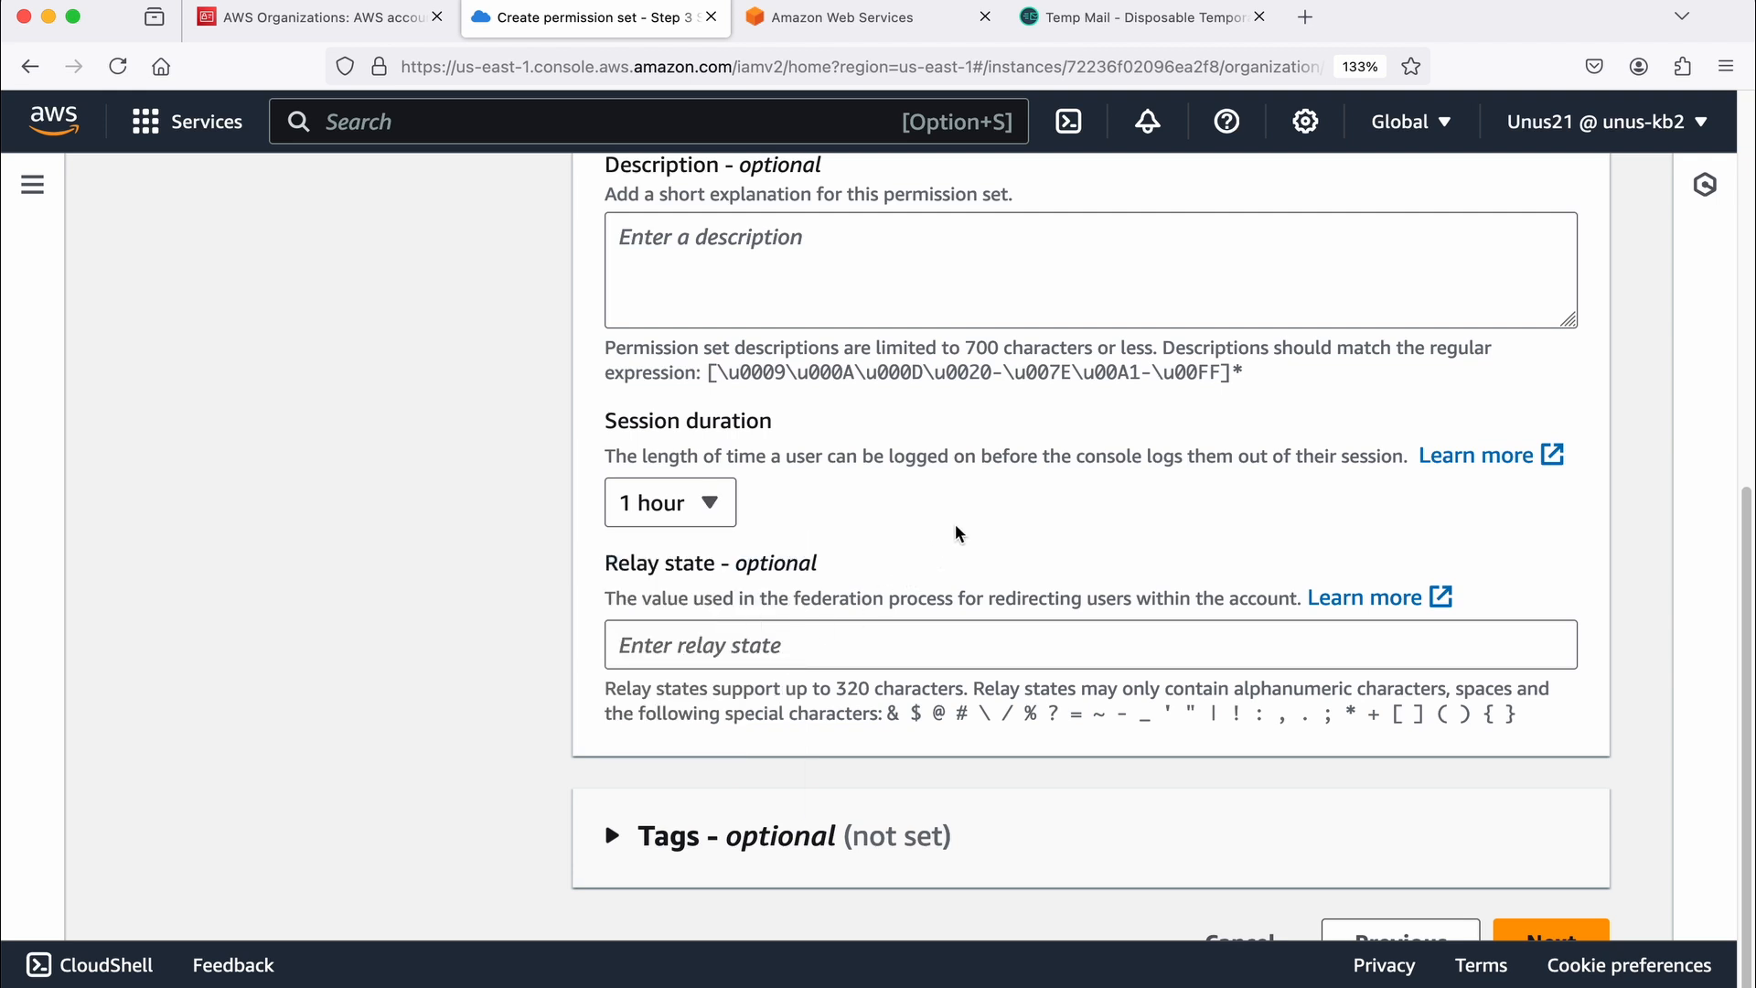
scroll(958, 533, "down", 1)
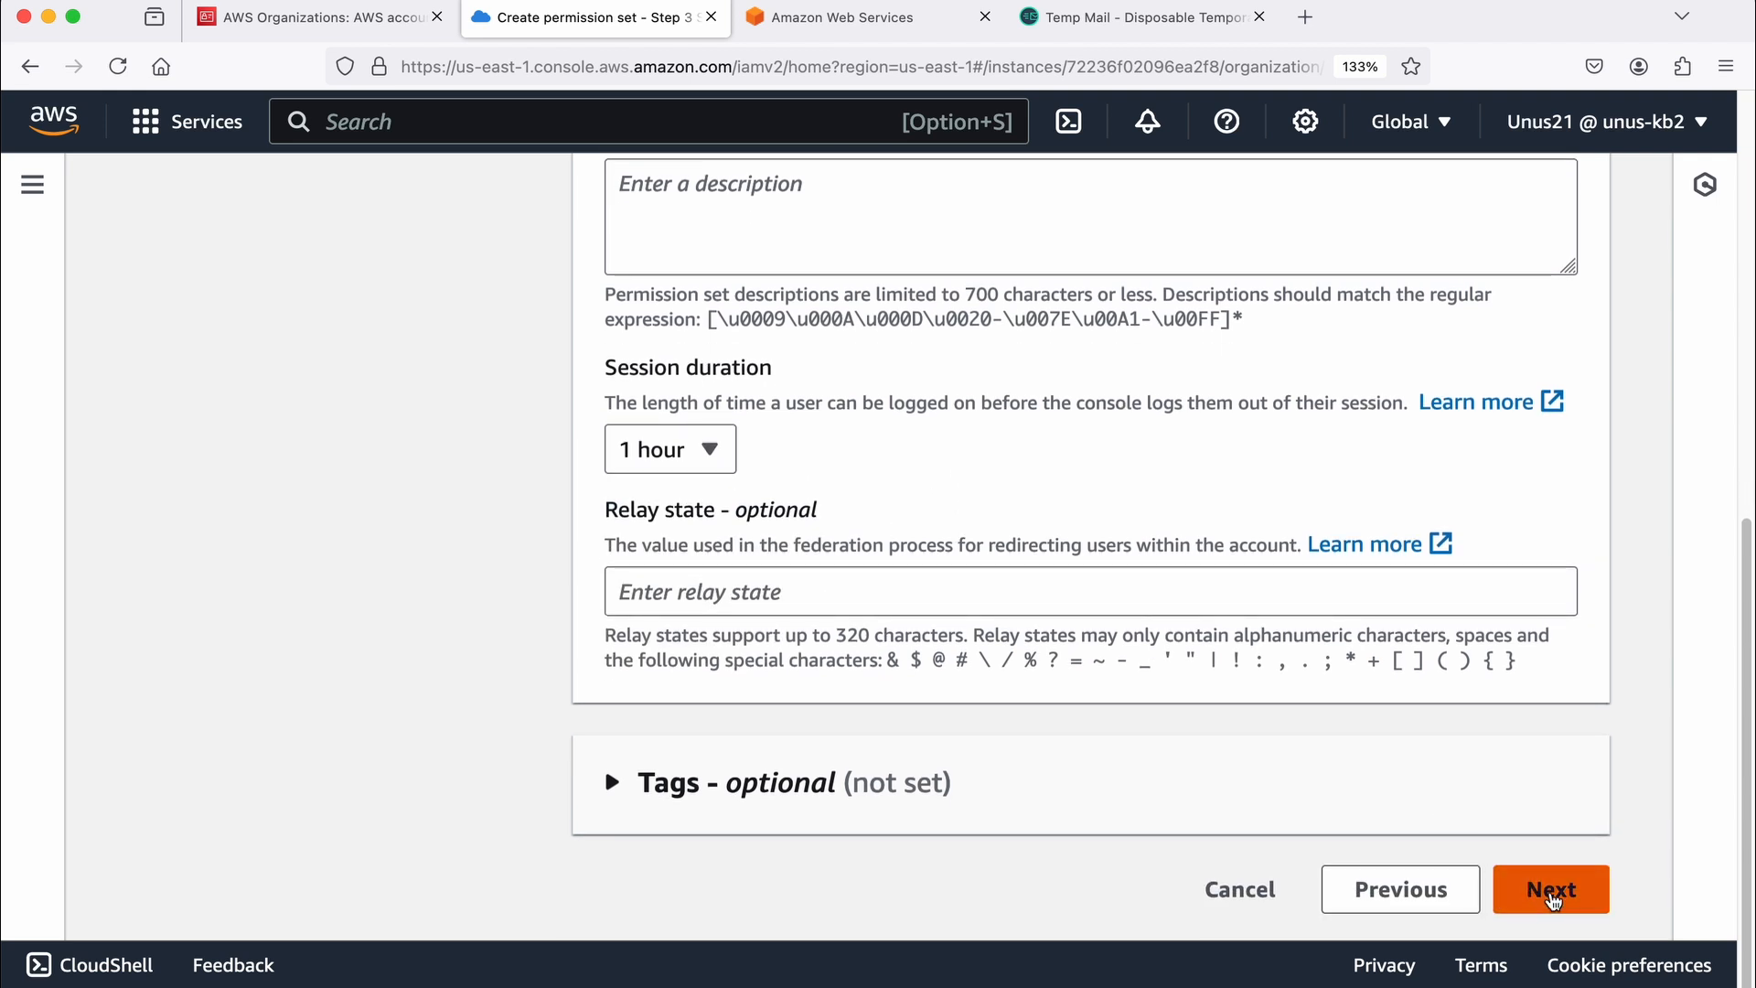
left_click(1552, 892)
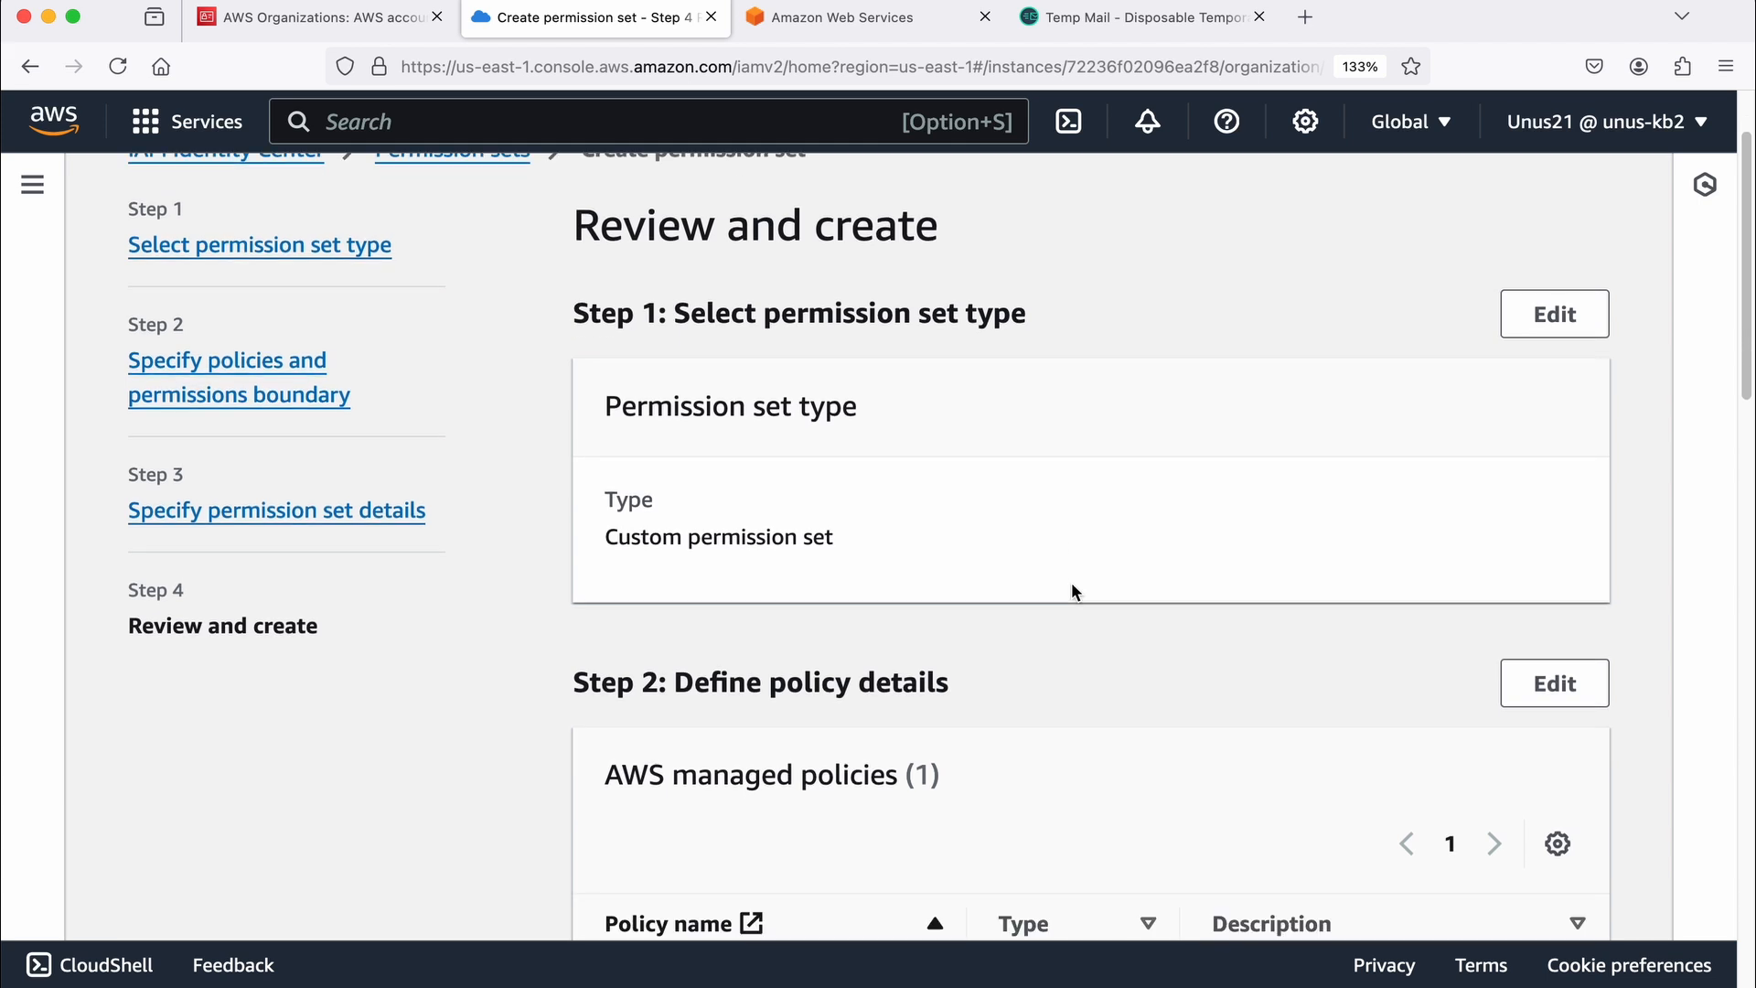
Step: Review the DataAnalyst settings, create the permission set, and check for it in the permission sets list
scroll(1071, 592, "down", 5)
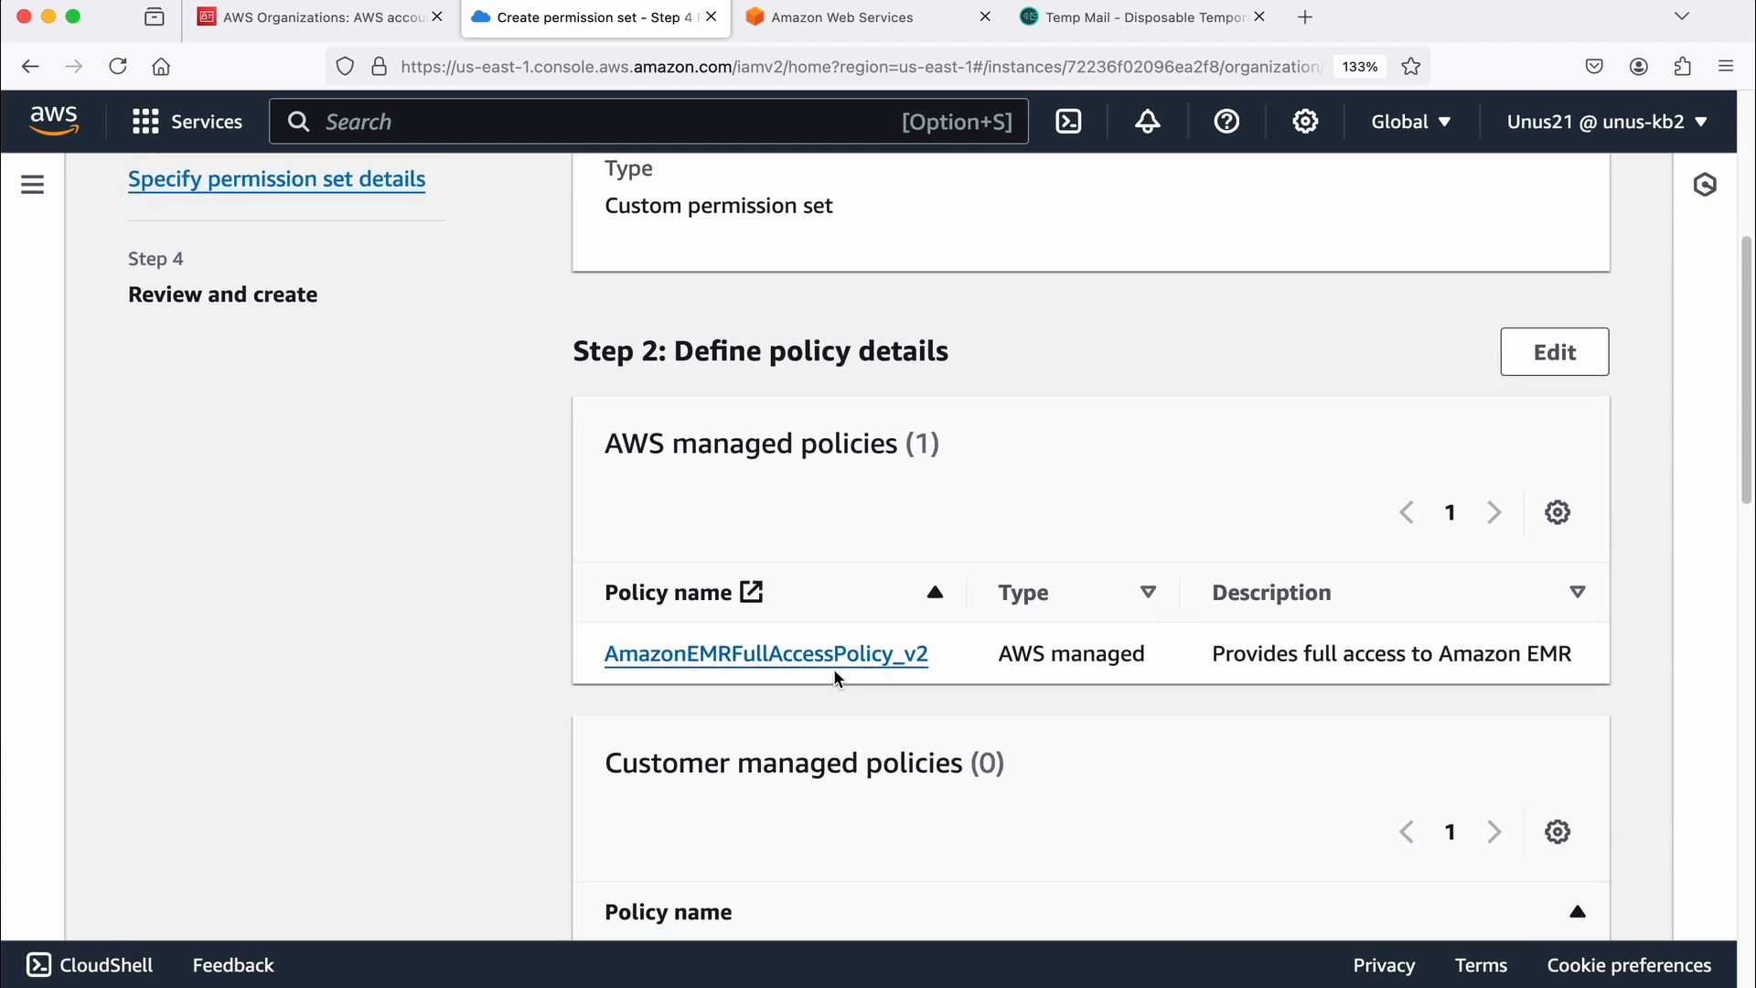
scroll(834, 677, "down", 15)
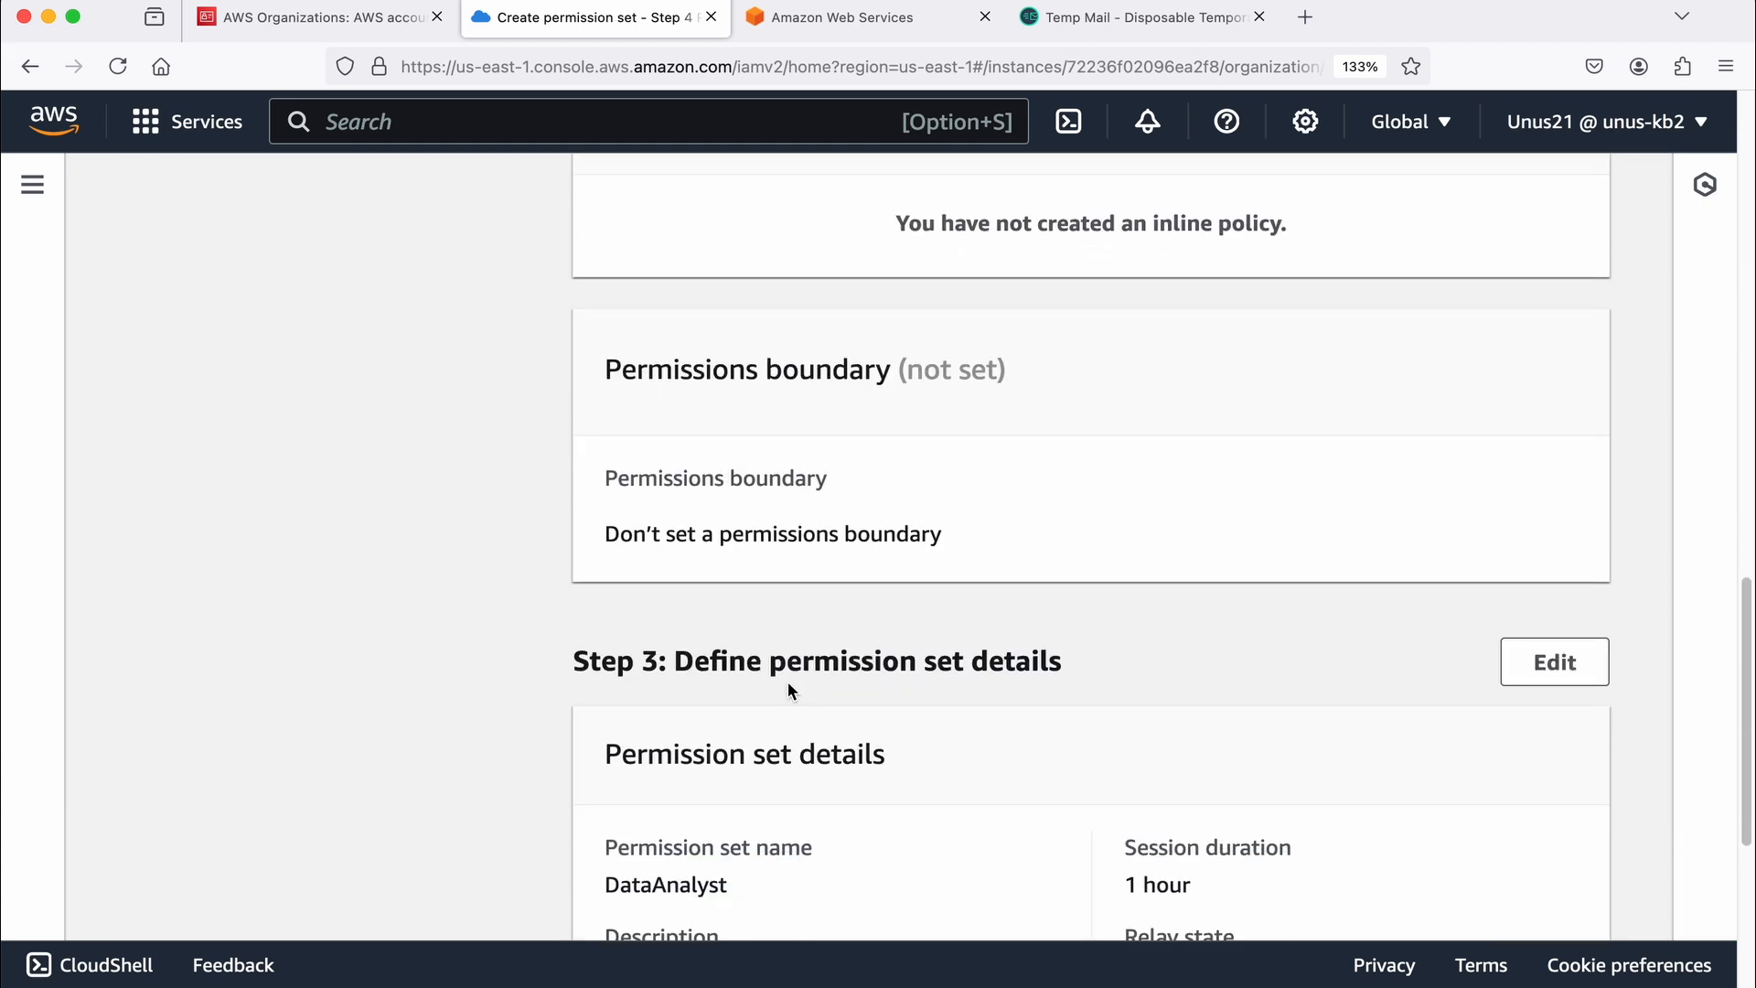
scroll(787, 682, "down", 4)
scroll(803, 629, "down", 2)
scroll(803, 629, "down", 3)
left_click(1578, 898)
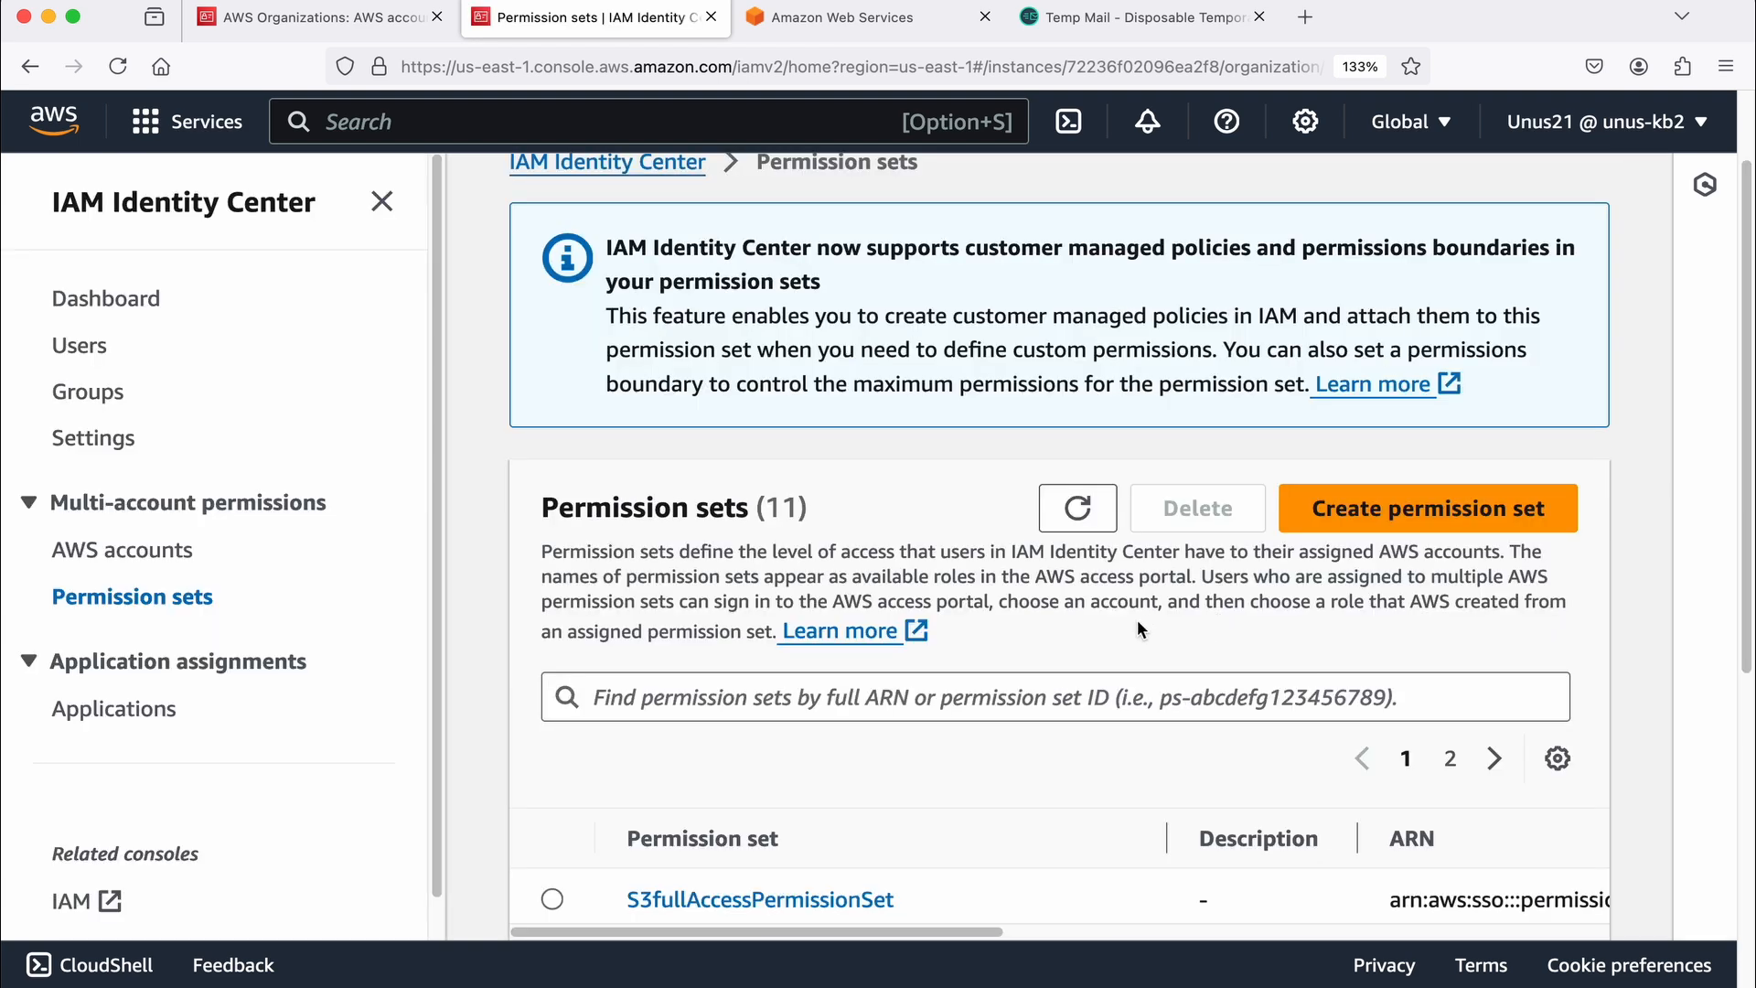
scroll(1138, 618, "down", 5)
scroll(748, 711, "down", 2)
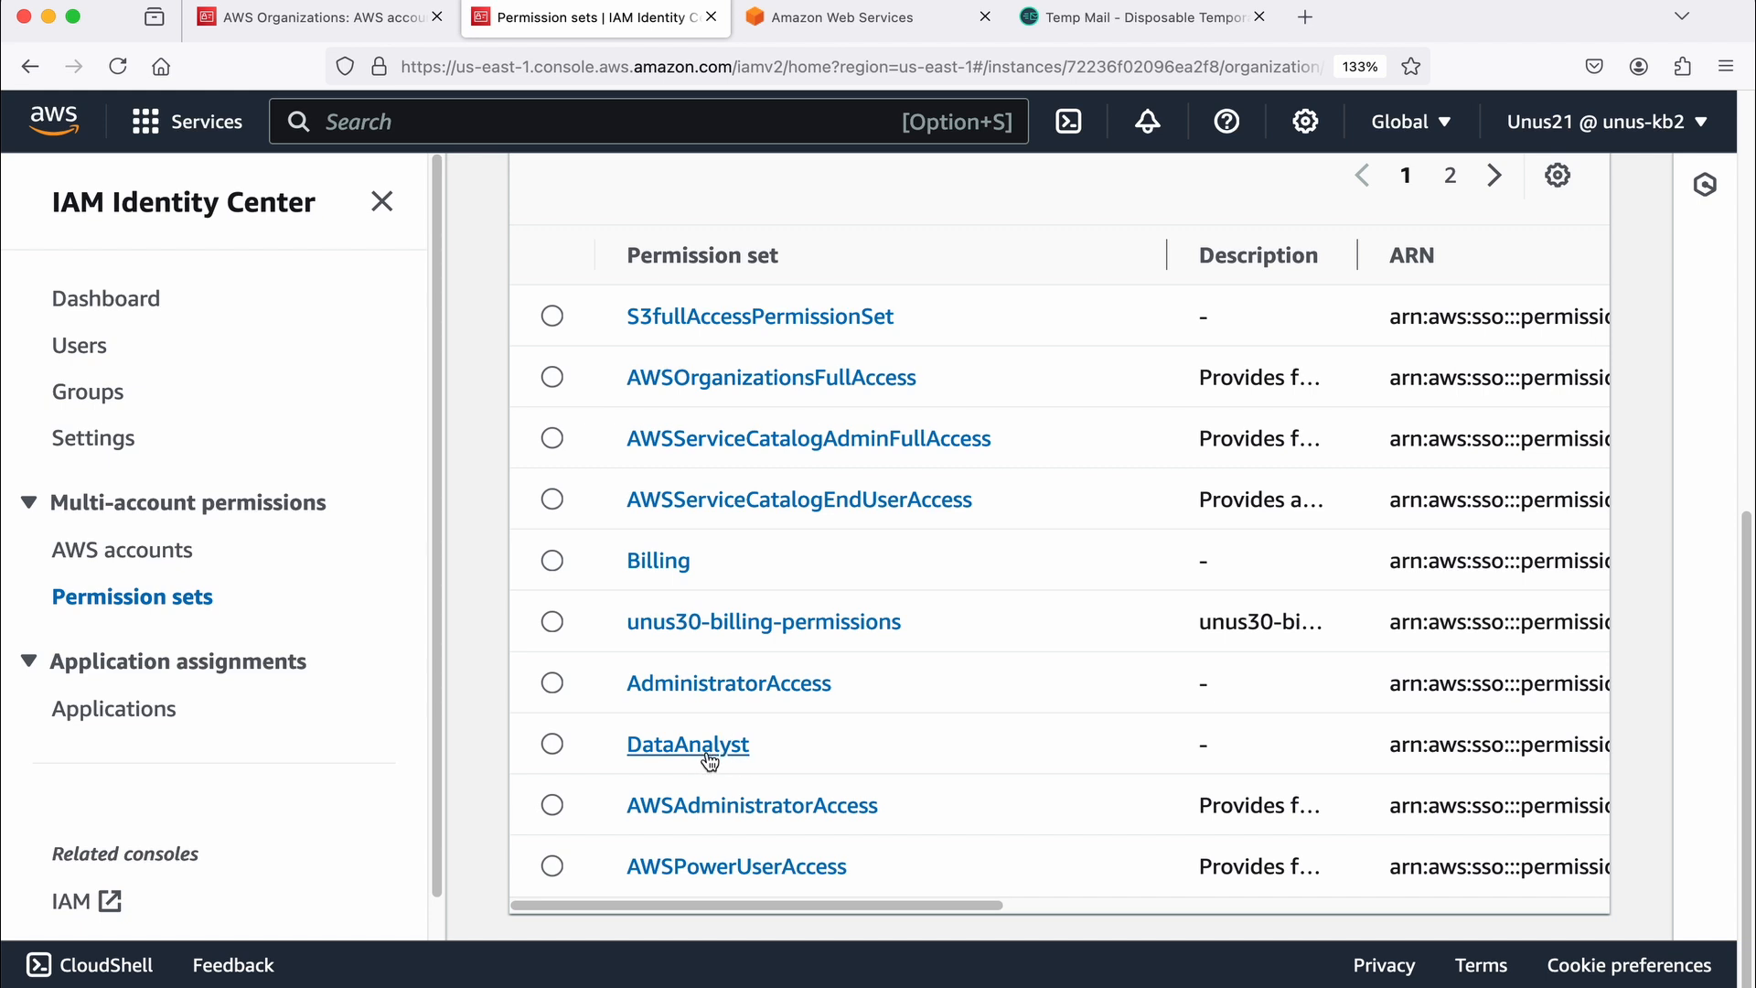
scroll(736, 745, "up", 1)
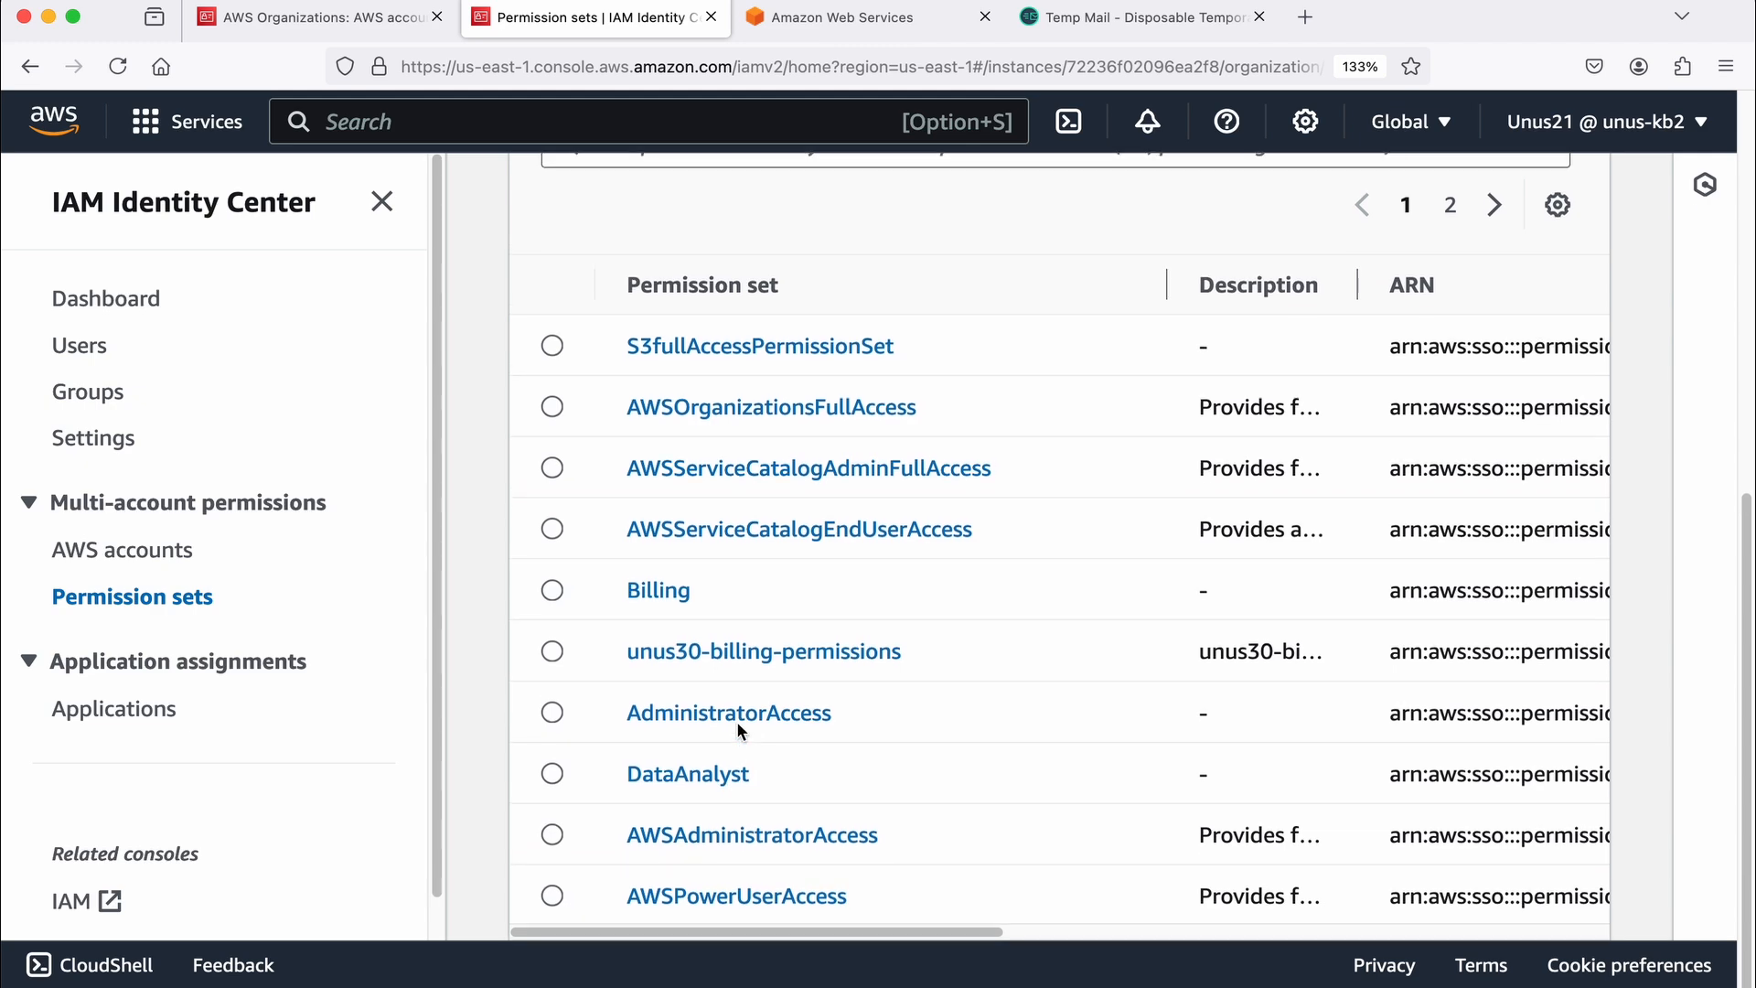
scroll(739, 729, "up", 8)
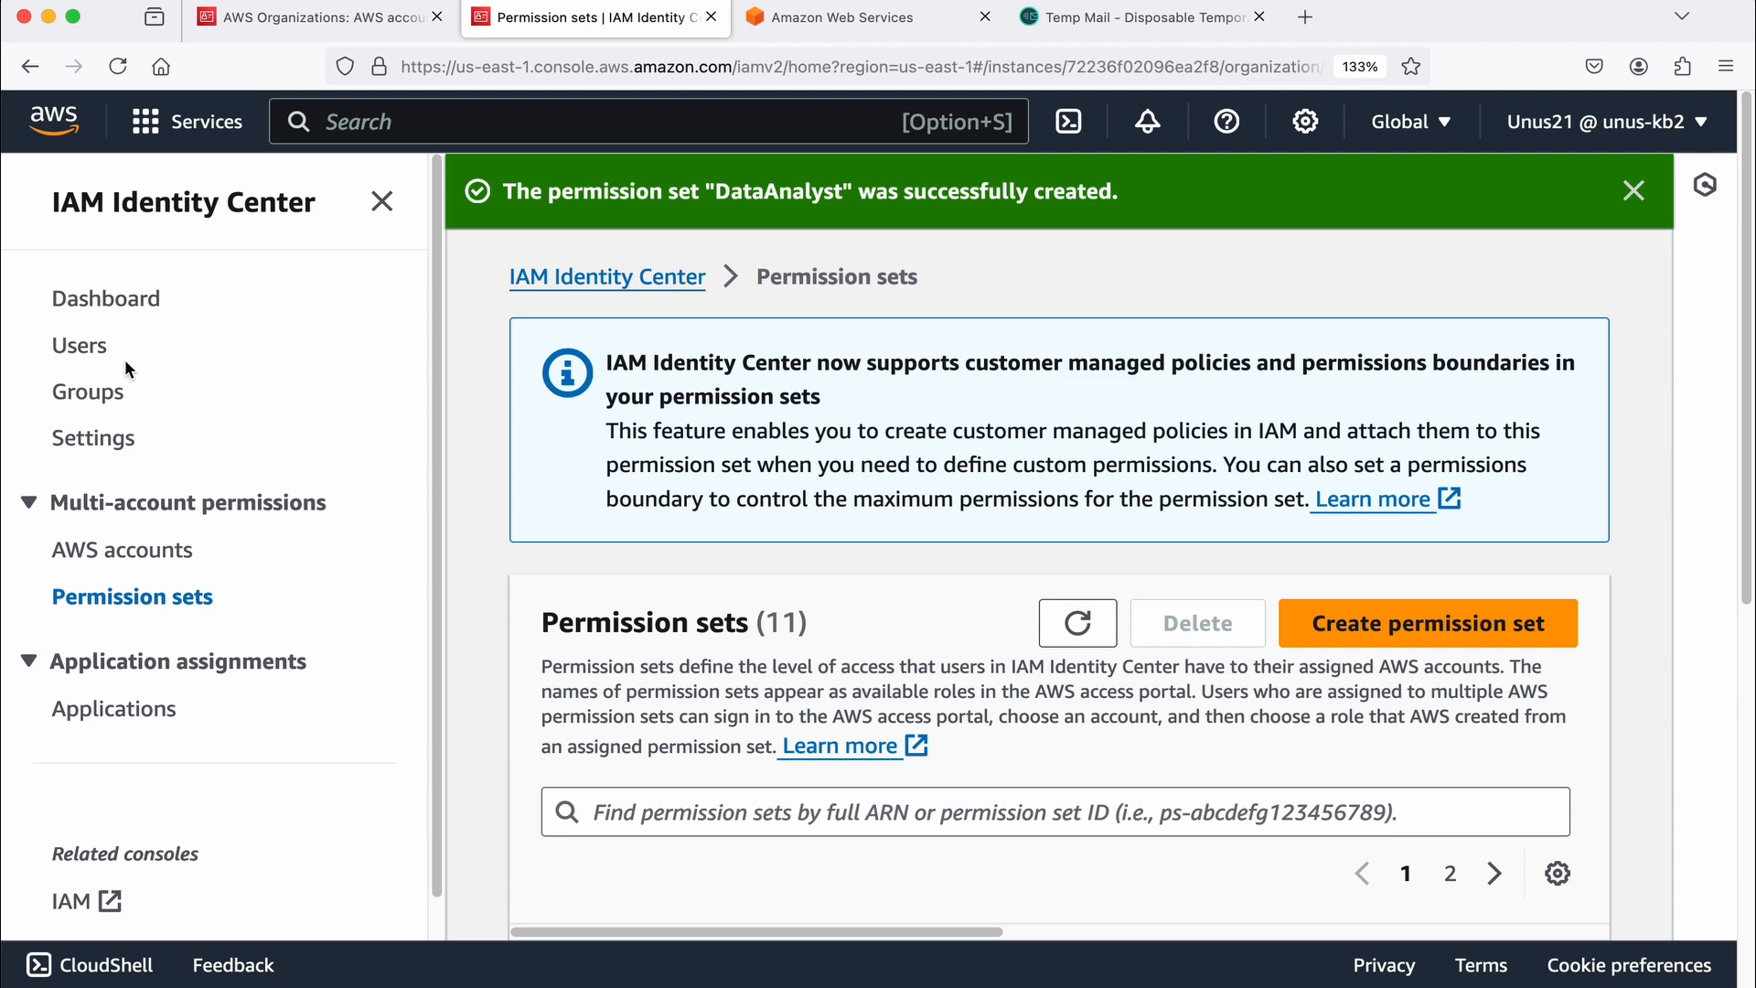
Step: Start adding a new IAM Identity Center user with the username testuser101
left_click(89, 351)
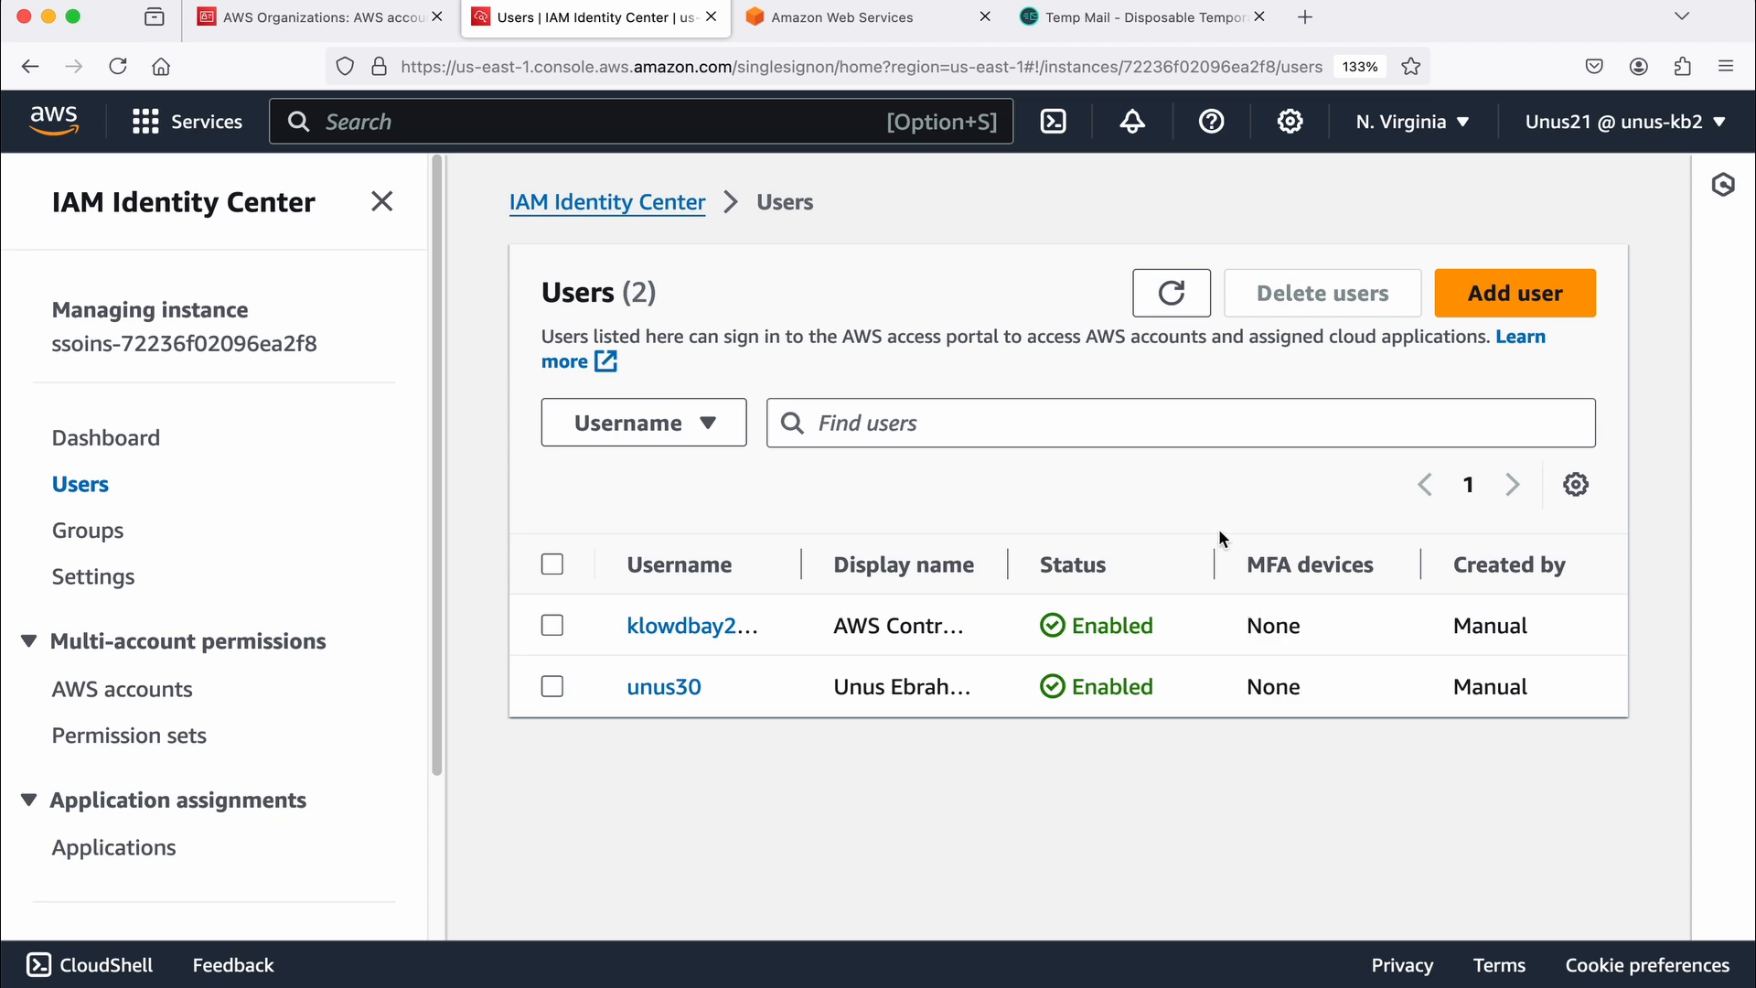
left_click(1514, 293)
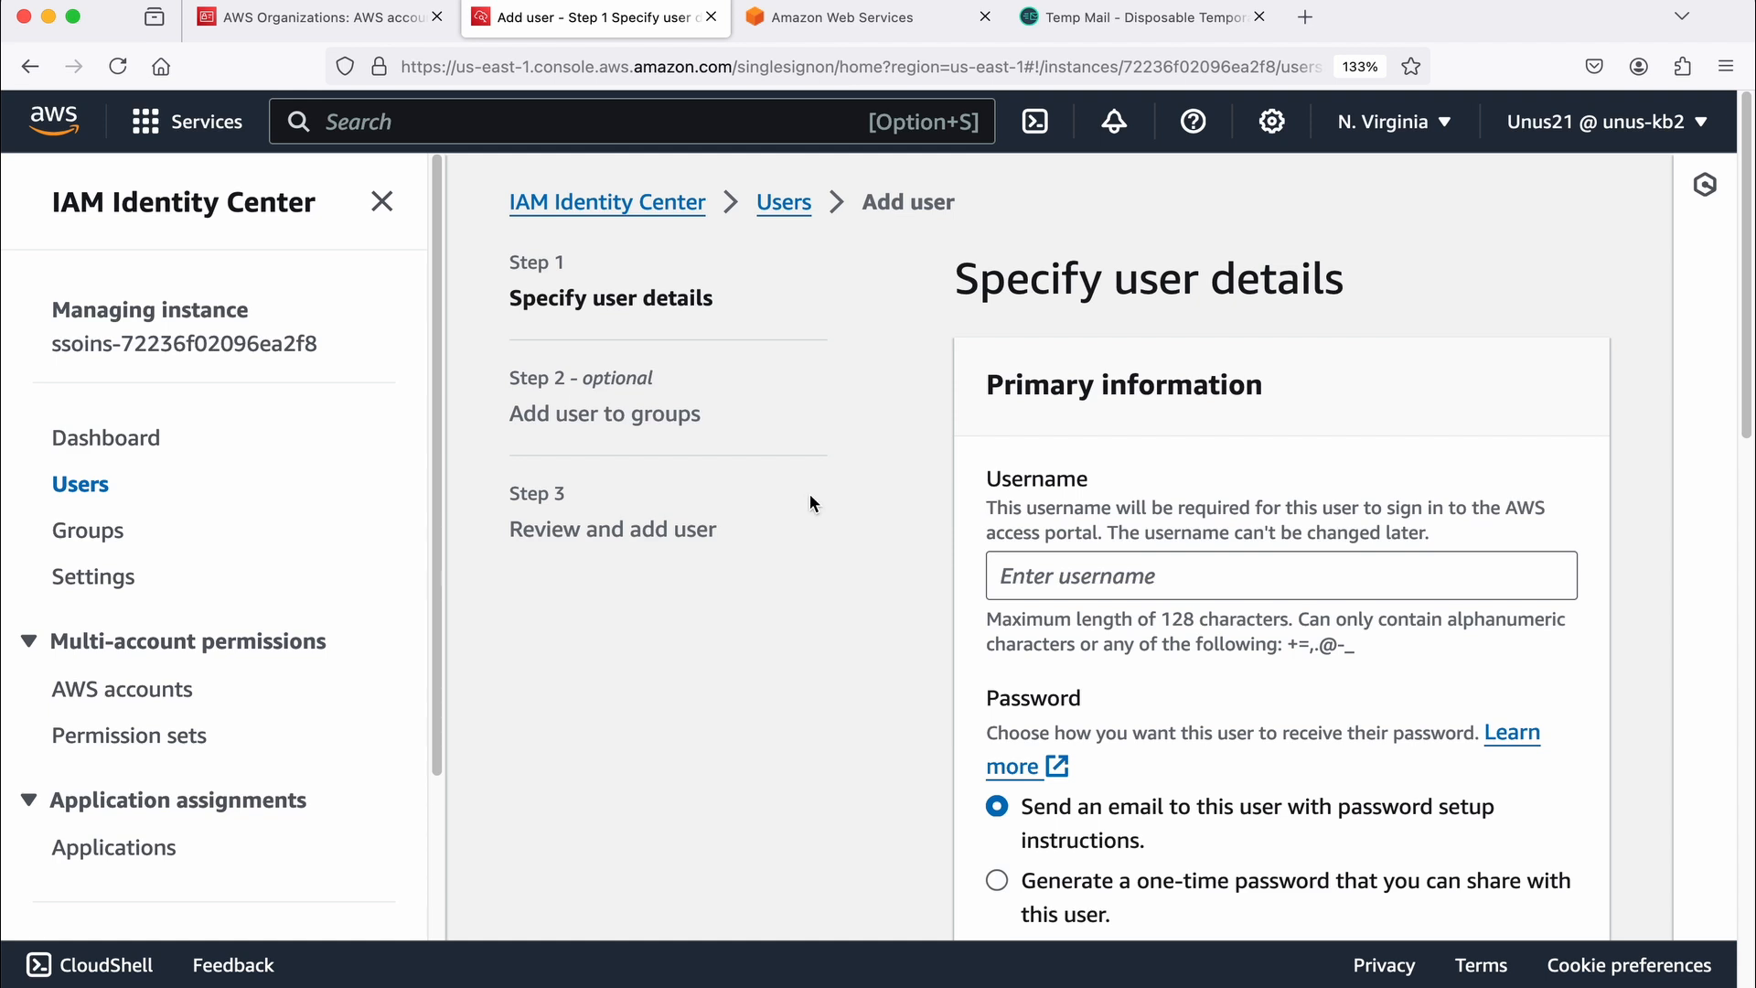
left_click(381, 202)
left_click(827, 561)
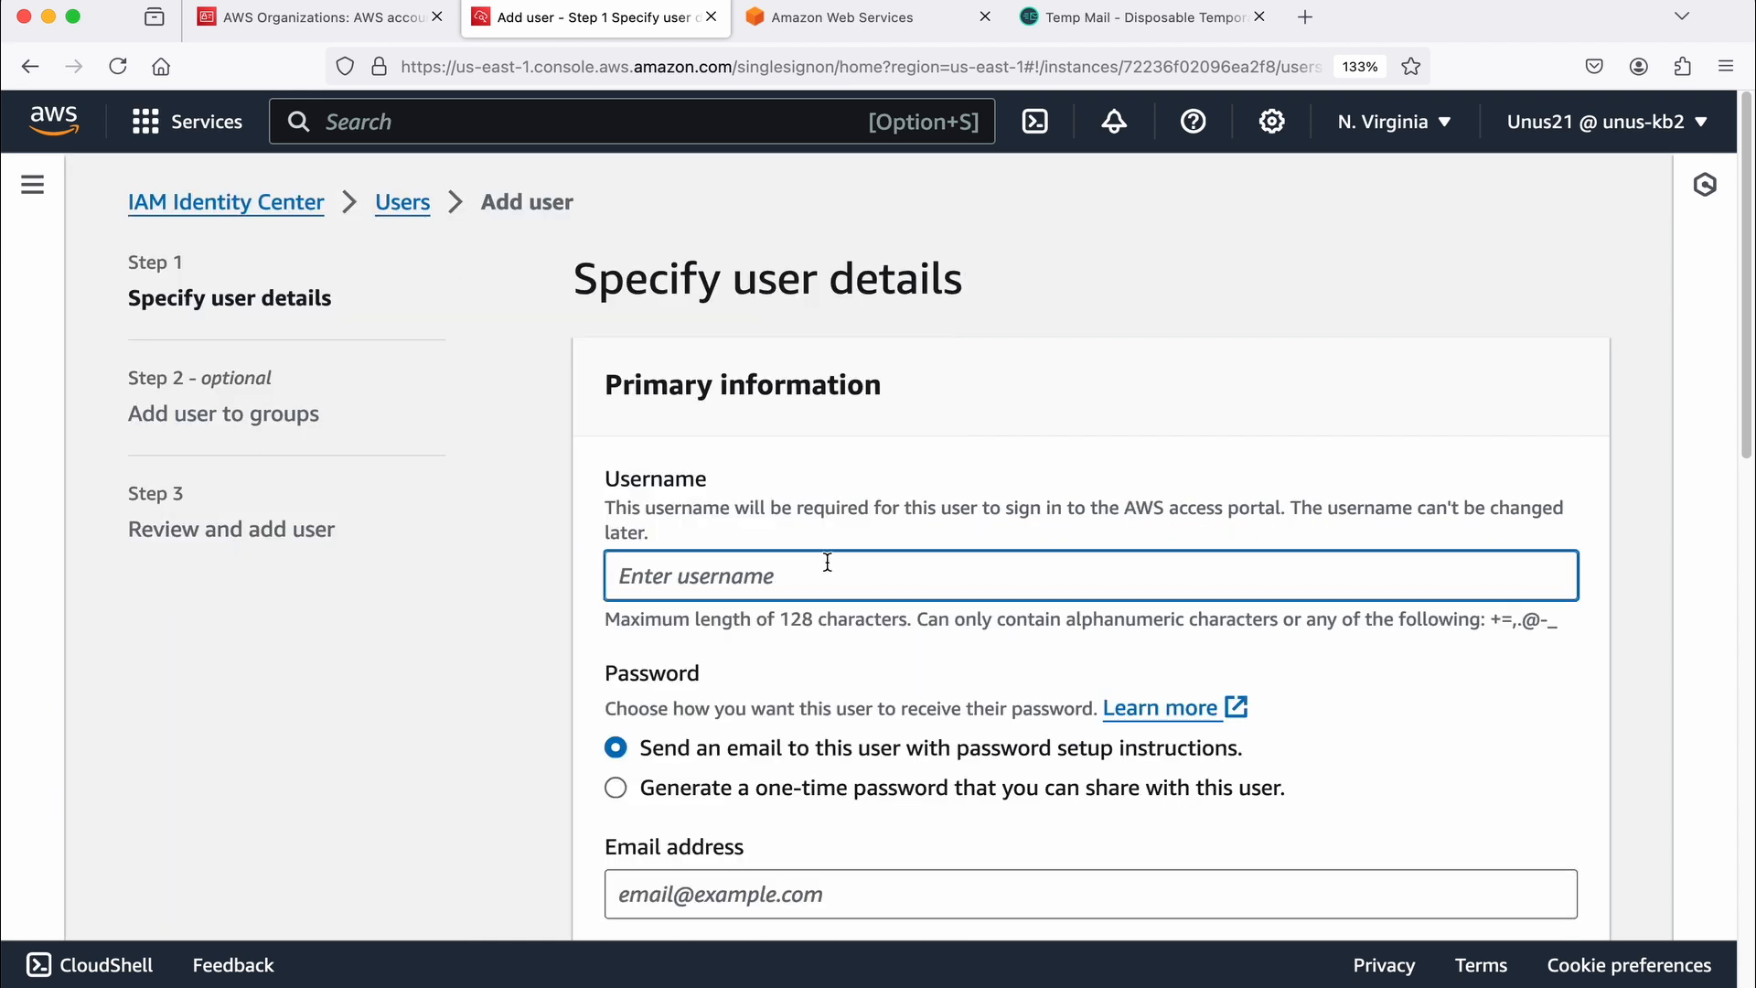
type("testuser101")
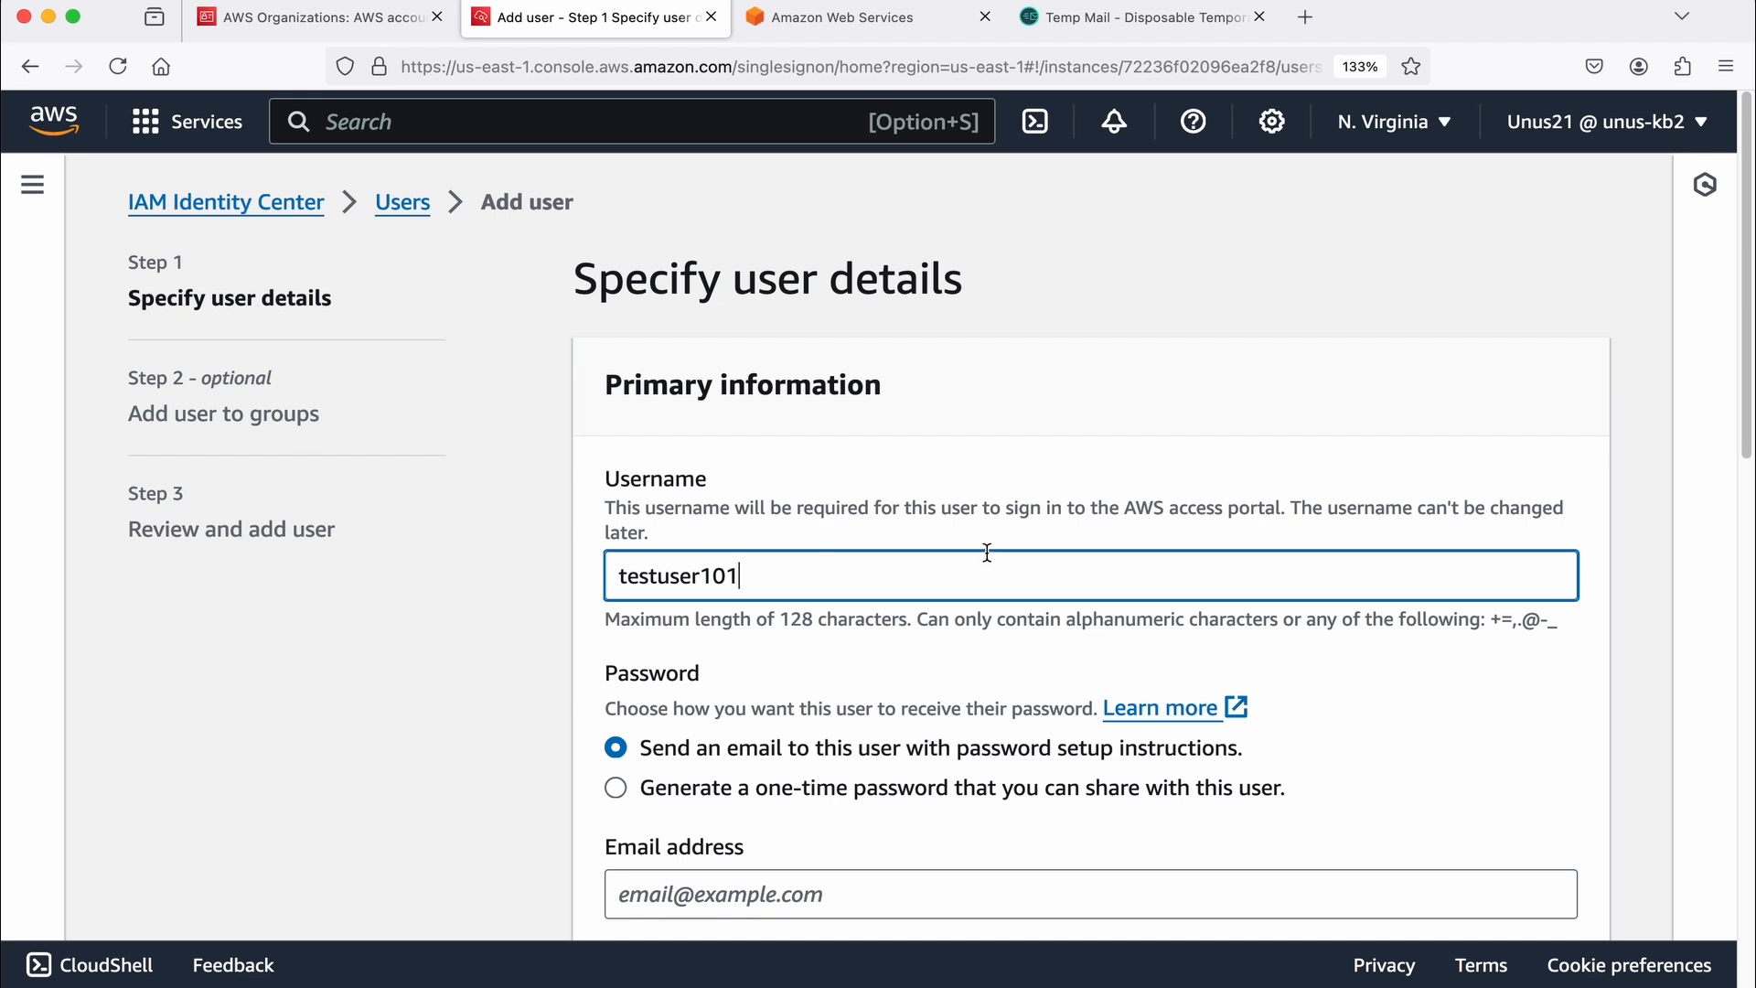
Step: Keep password setup by email and paste the user's email address into both the email and confirmation fields
scroll(897, 635, "down", 3)
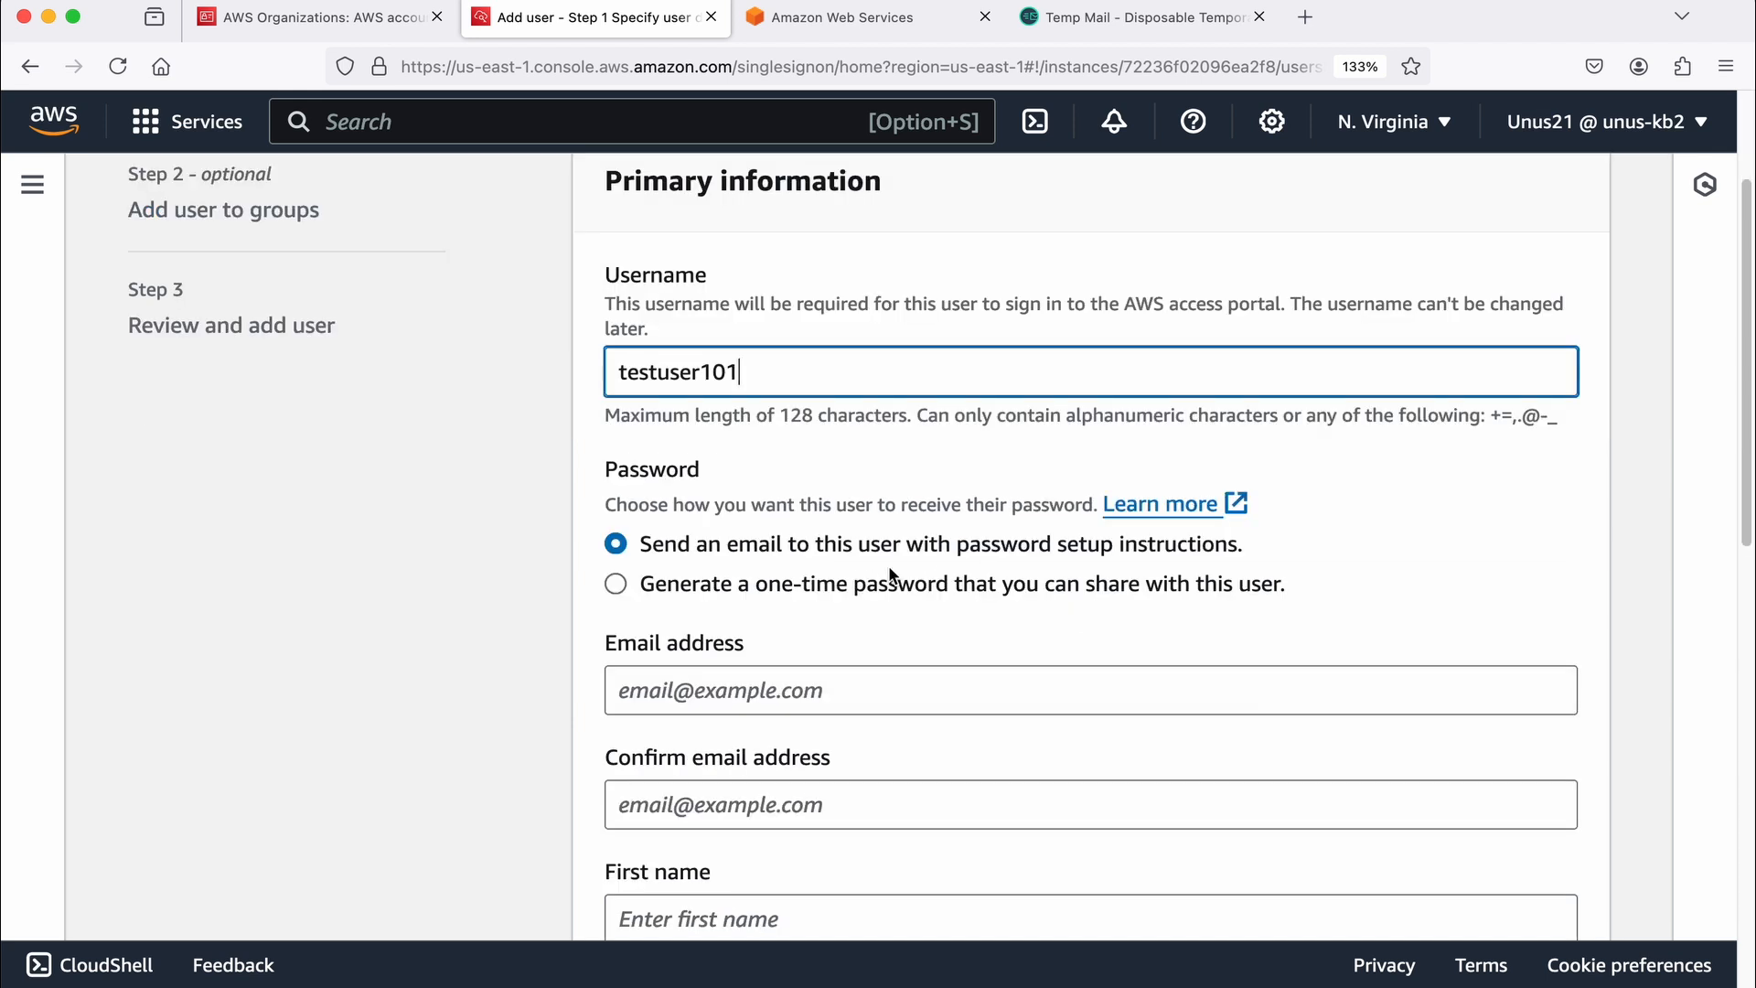
scroll(712, 690, "down", 1)
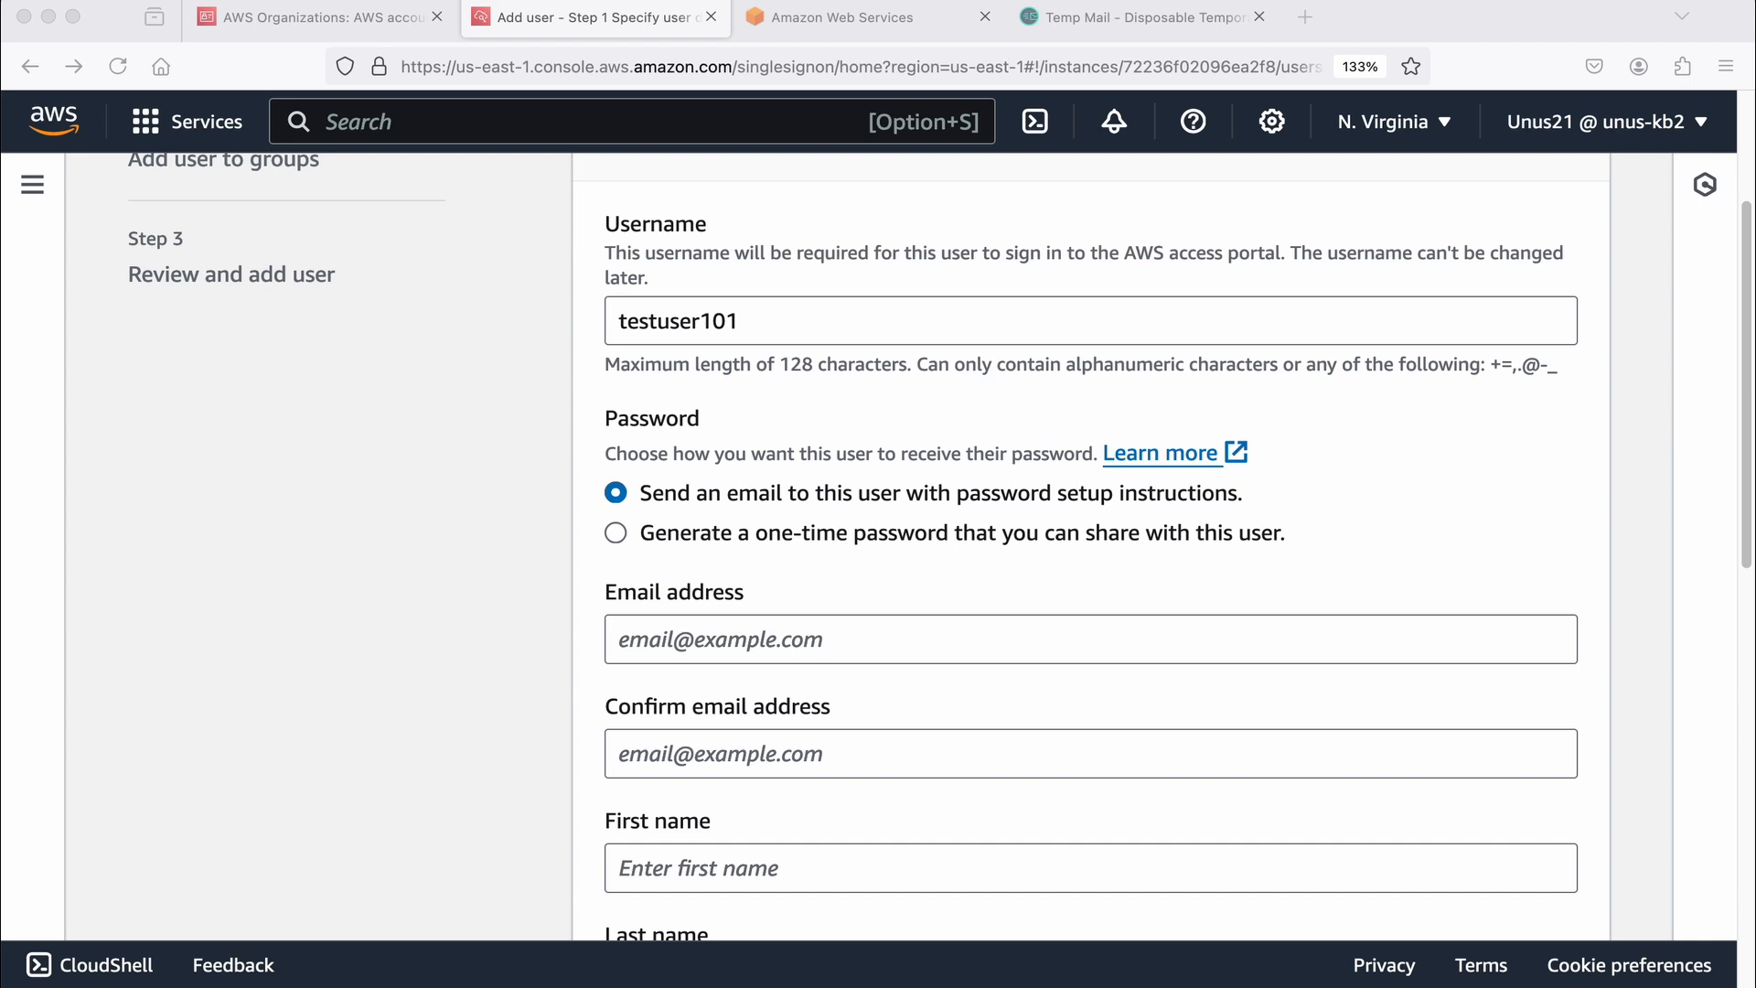
left_click(647, 644)
key("super+v")
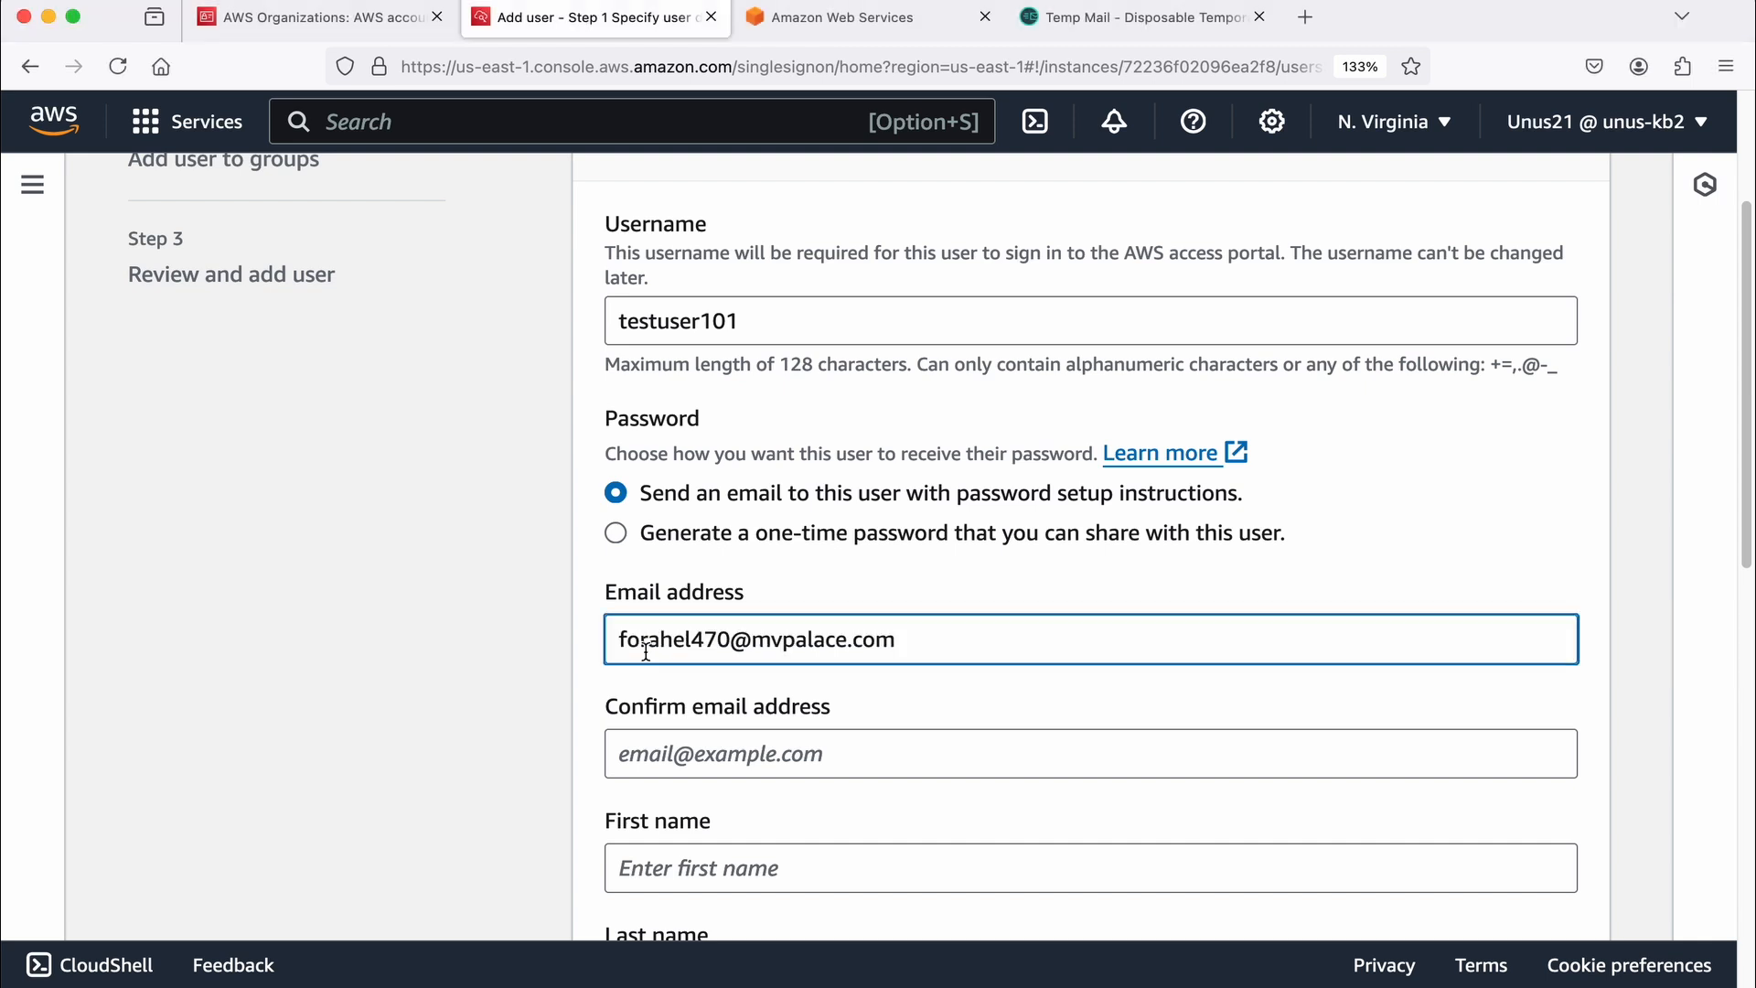
left_click(670, 768)
key("super+v")
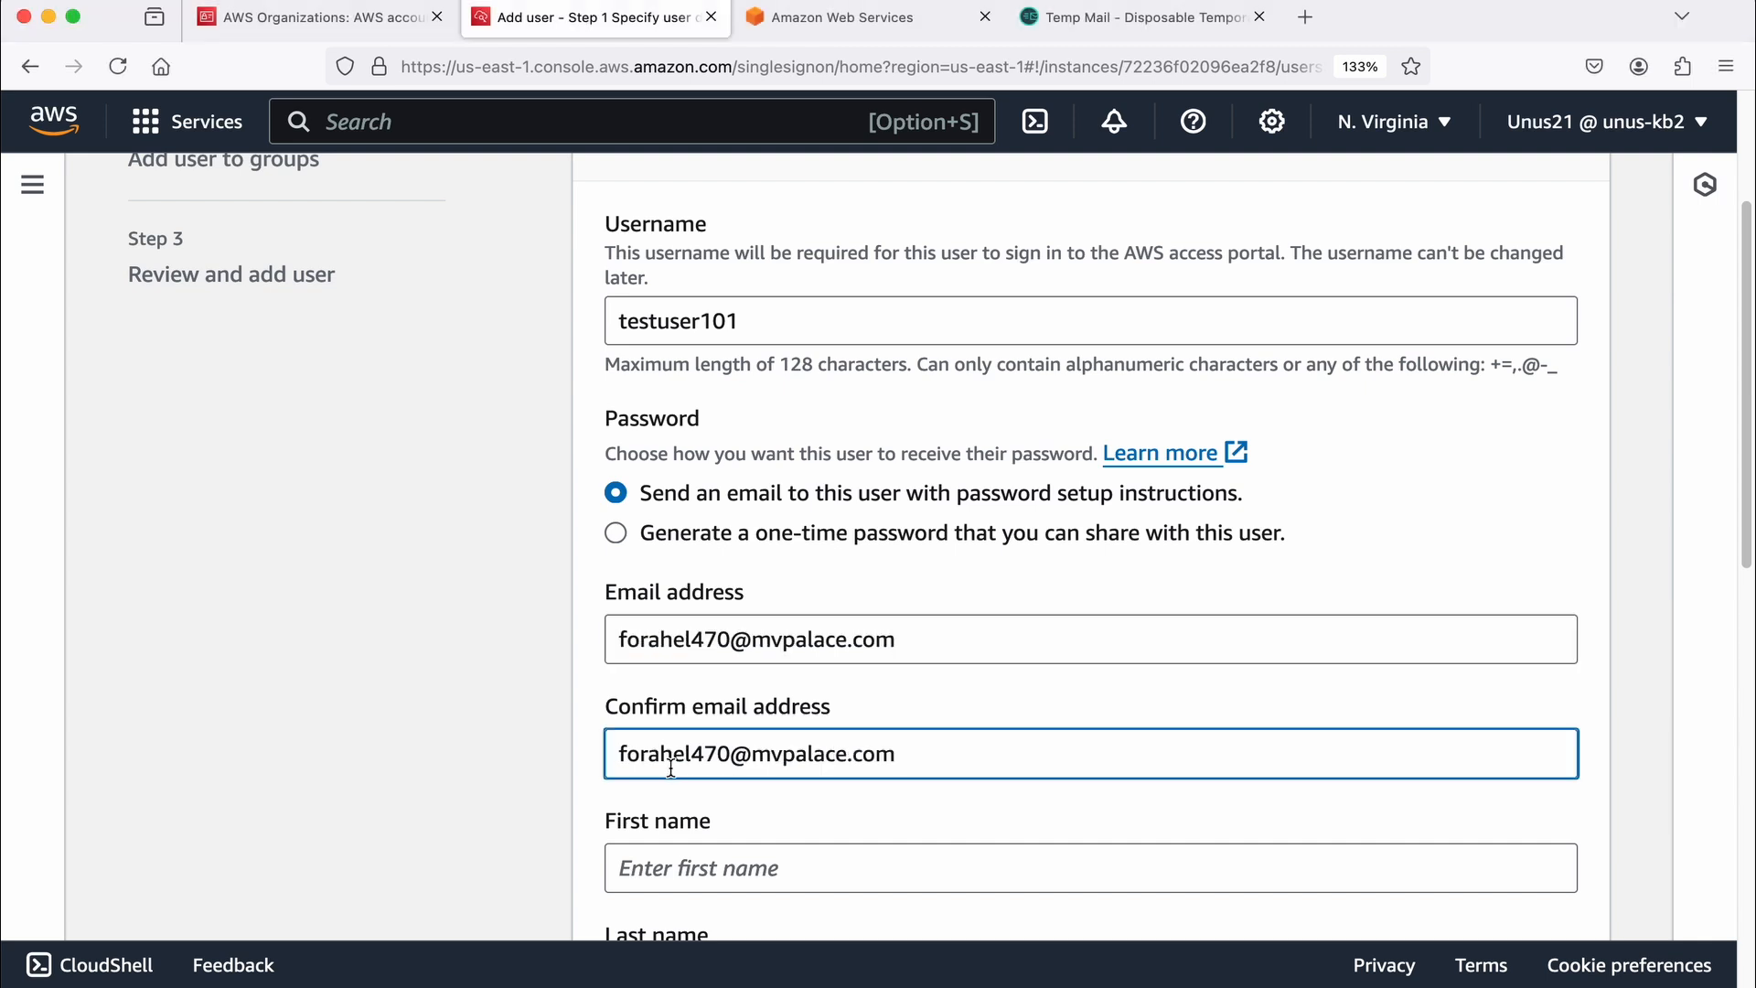
Step: Enter the user's first and last name, leave the optional details empty, and proceed to group assignment
scroll(757, 690, "down", 5)
scroll(859, 631, "down", 1)
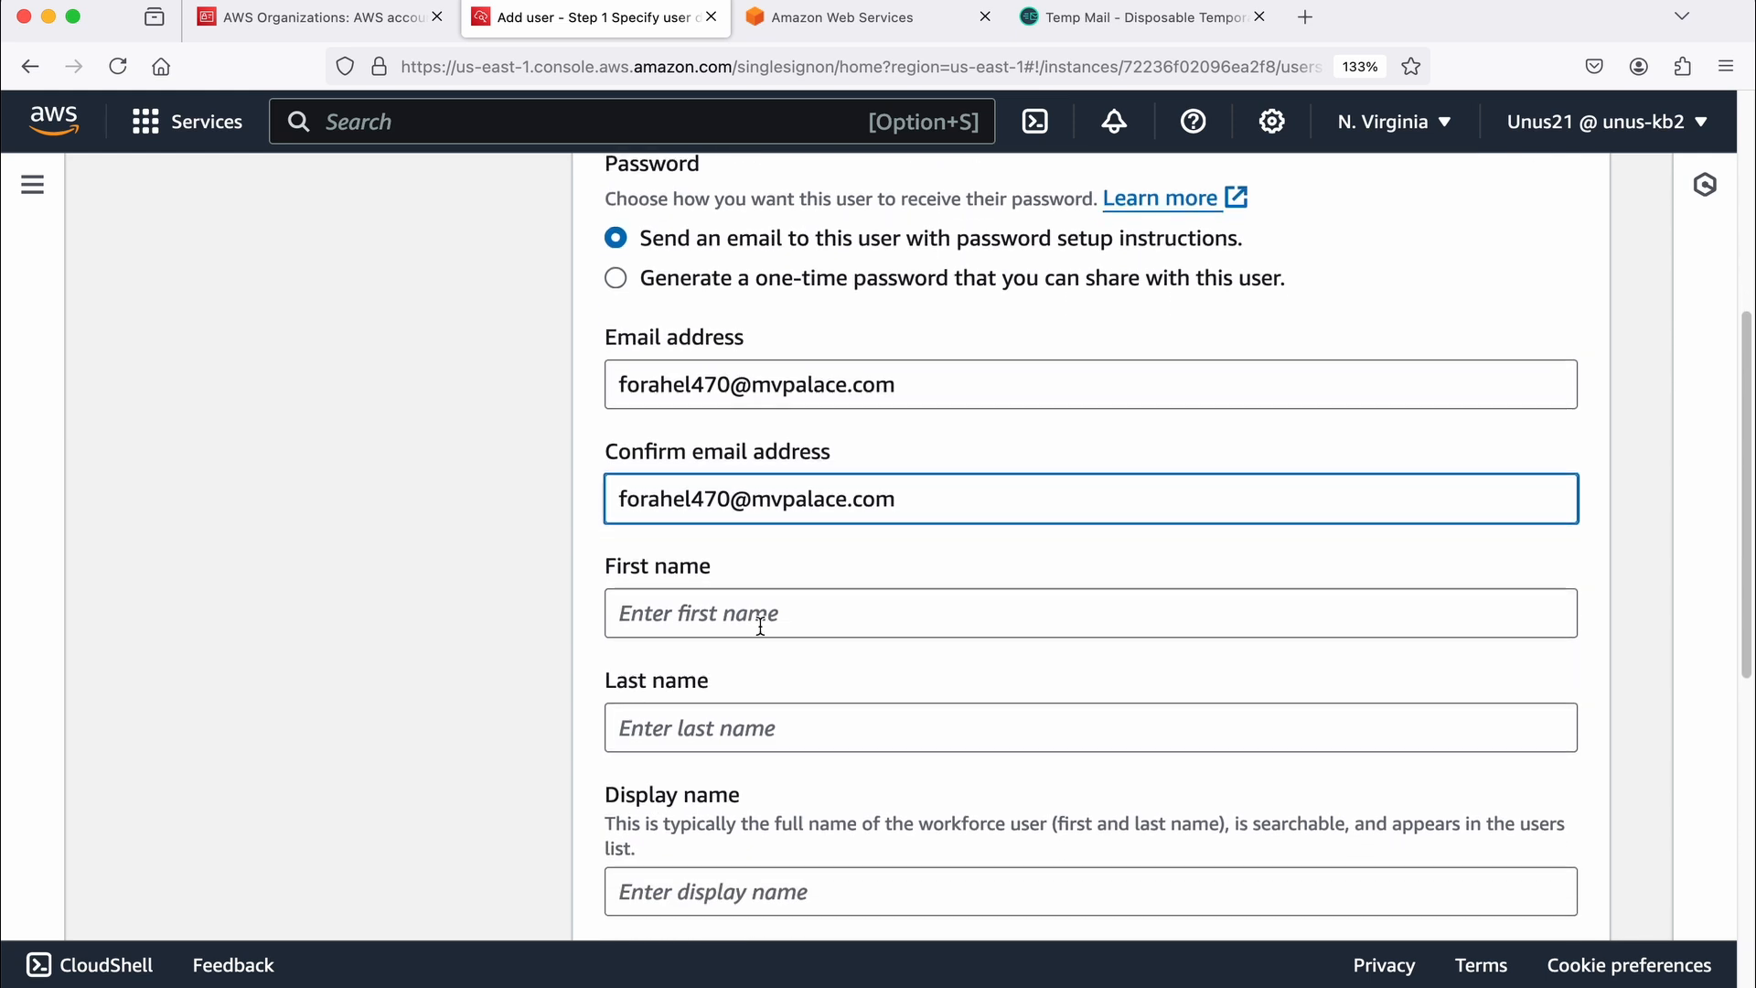
left_click(703, 615)
type("Test")
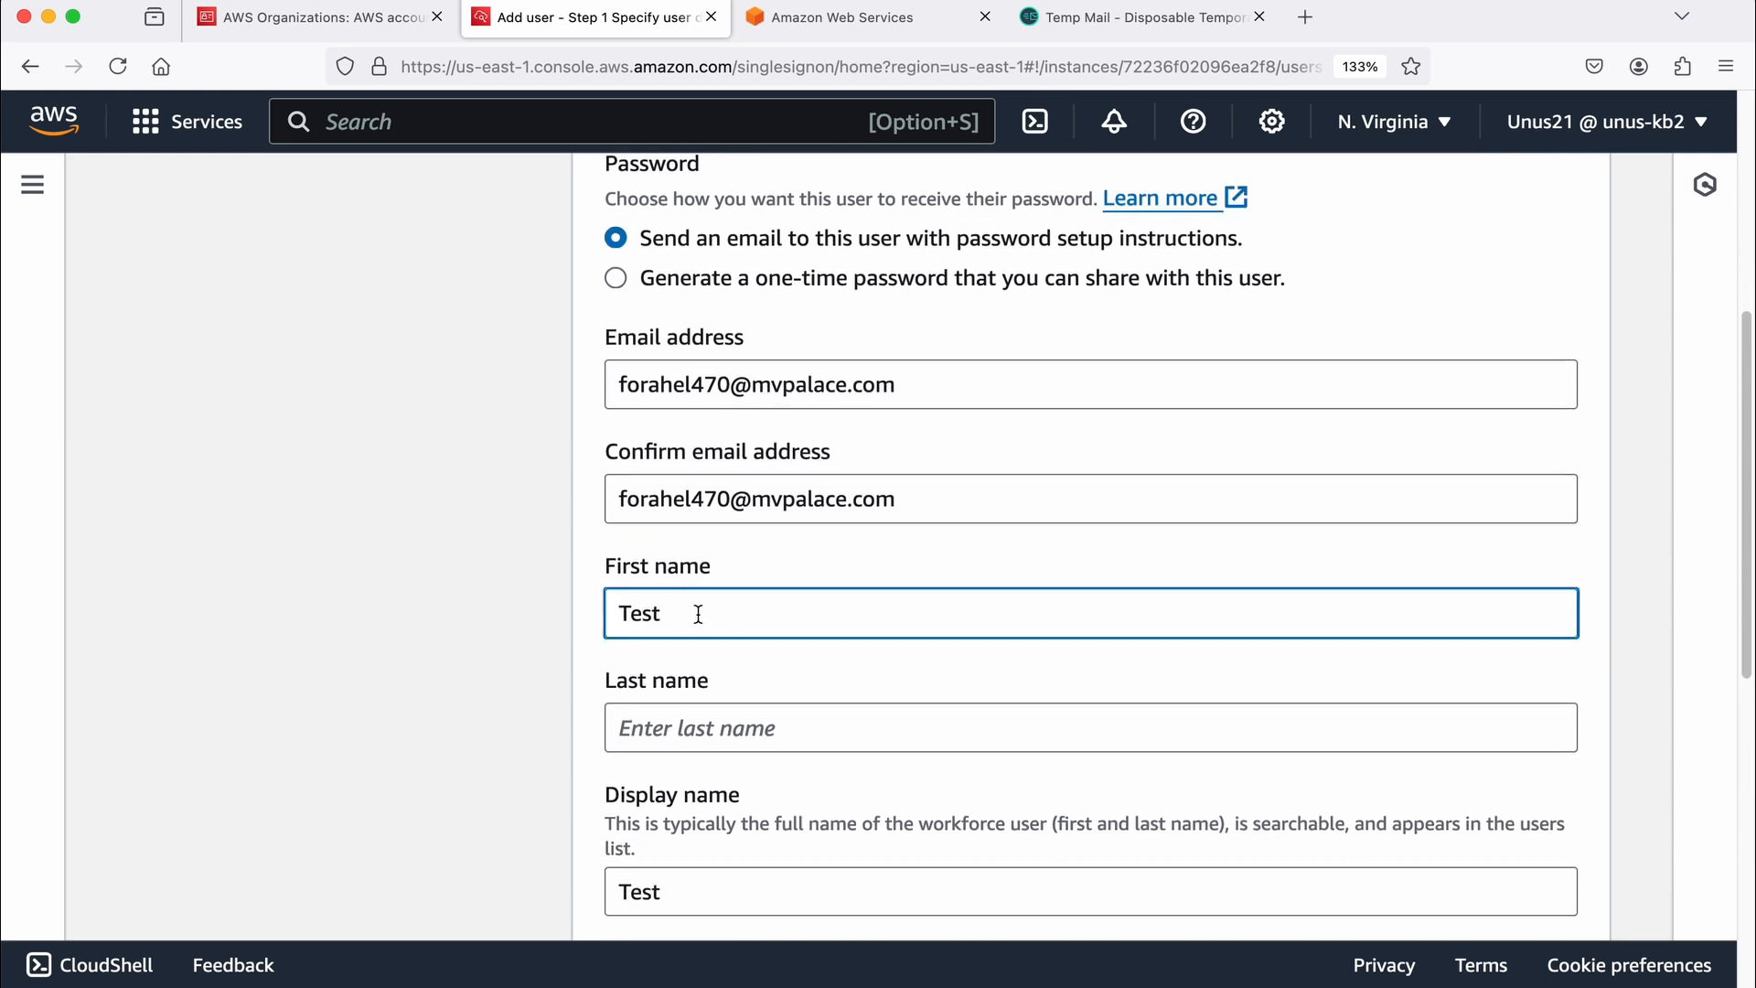
key("Tab")
type("User101")
scroll(803, 709, "down", 8)
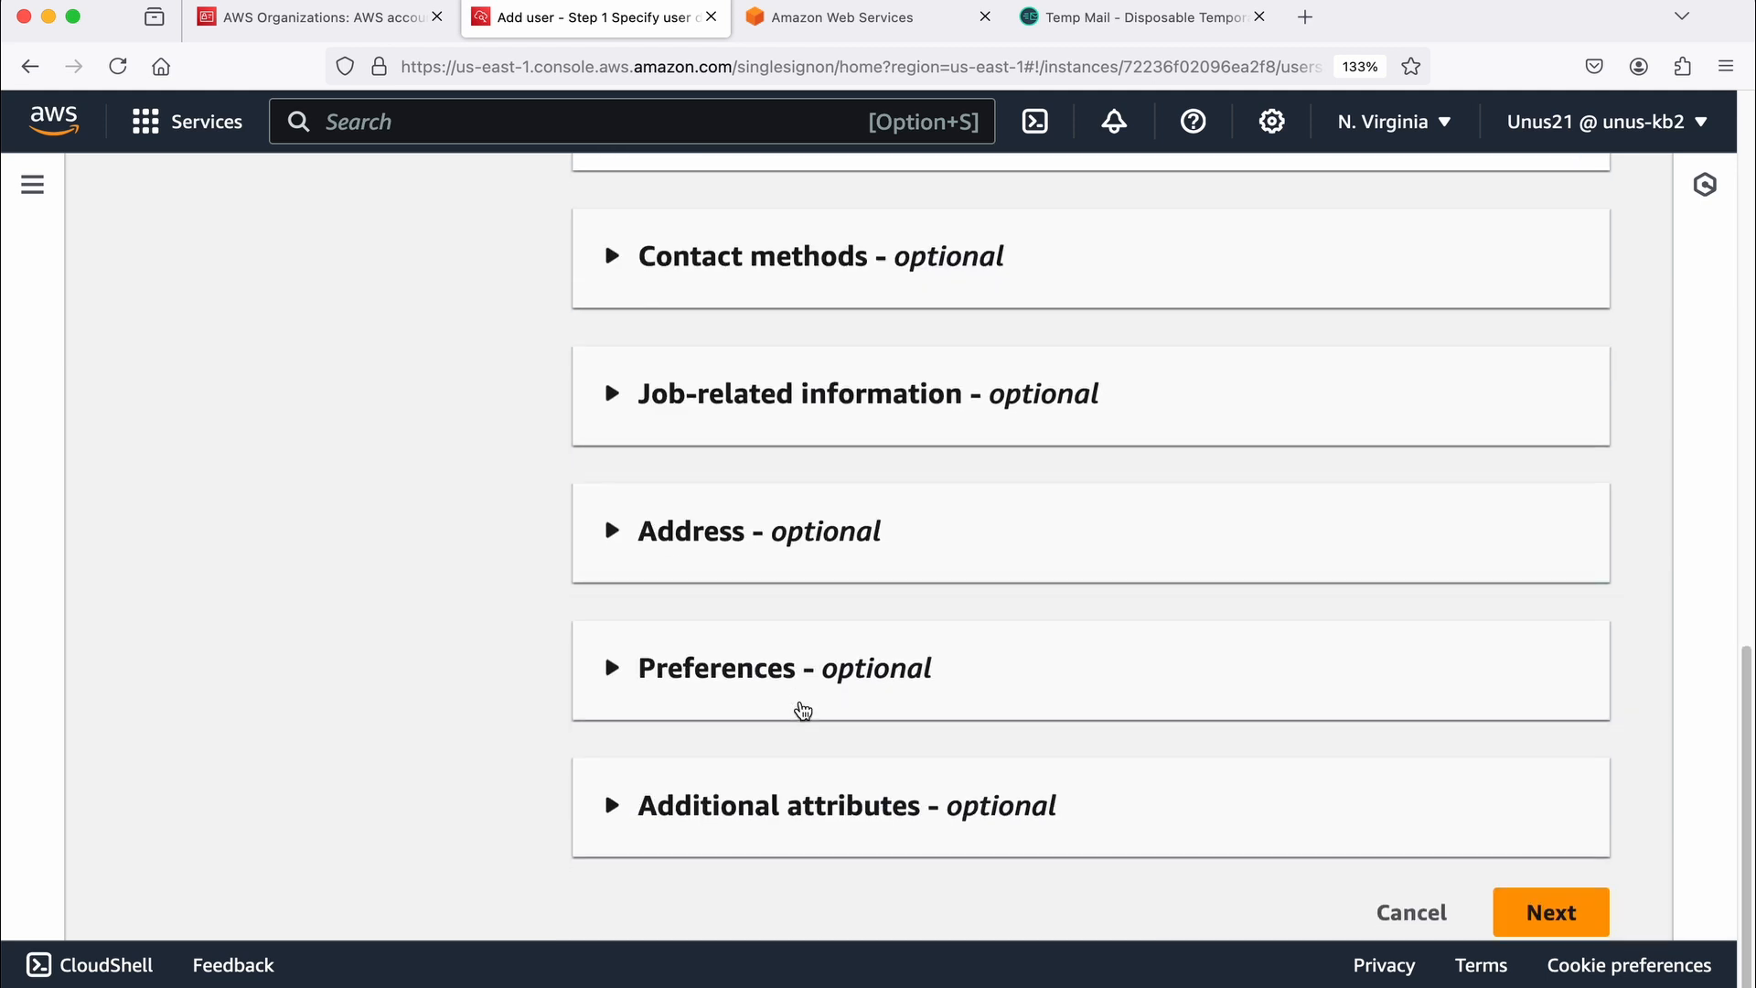
scroll(803, 709, "down", 1)
left_click(1551, 905)
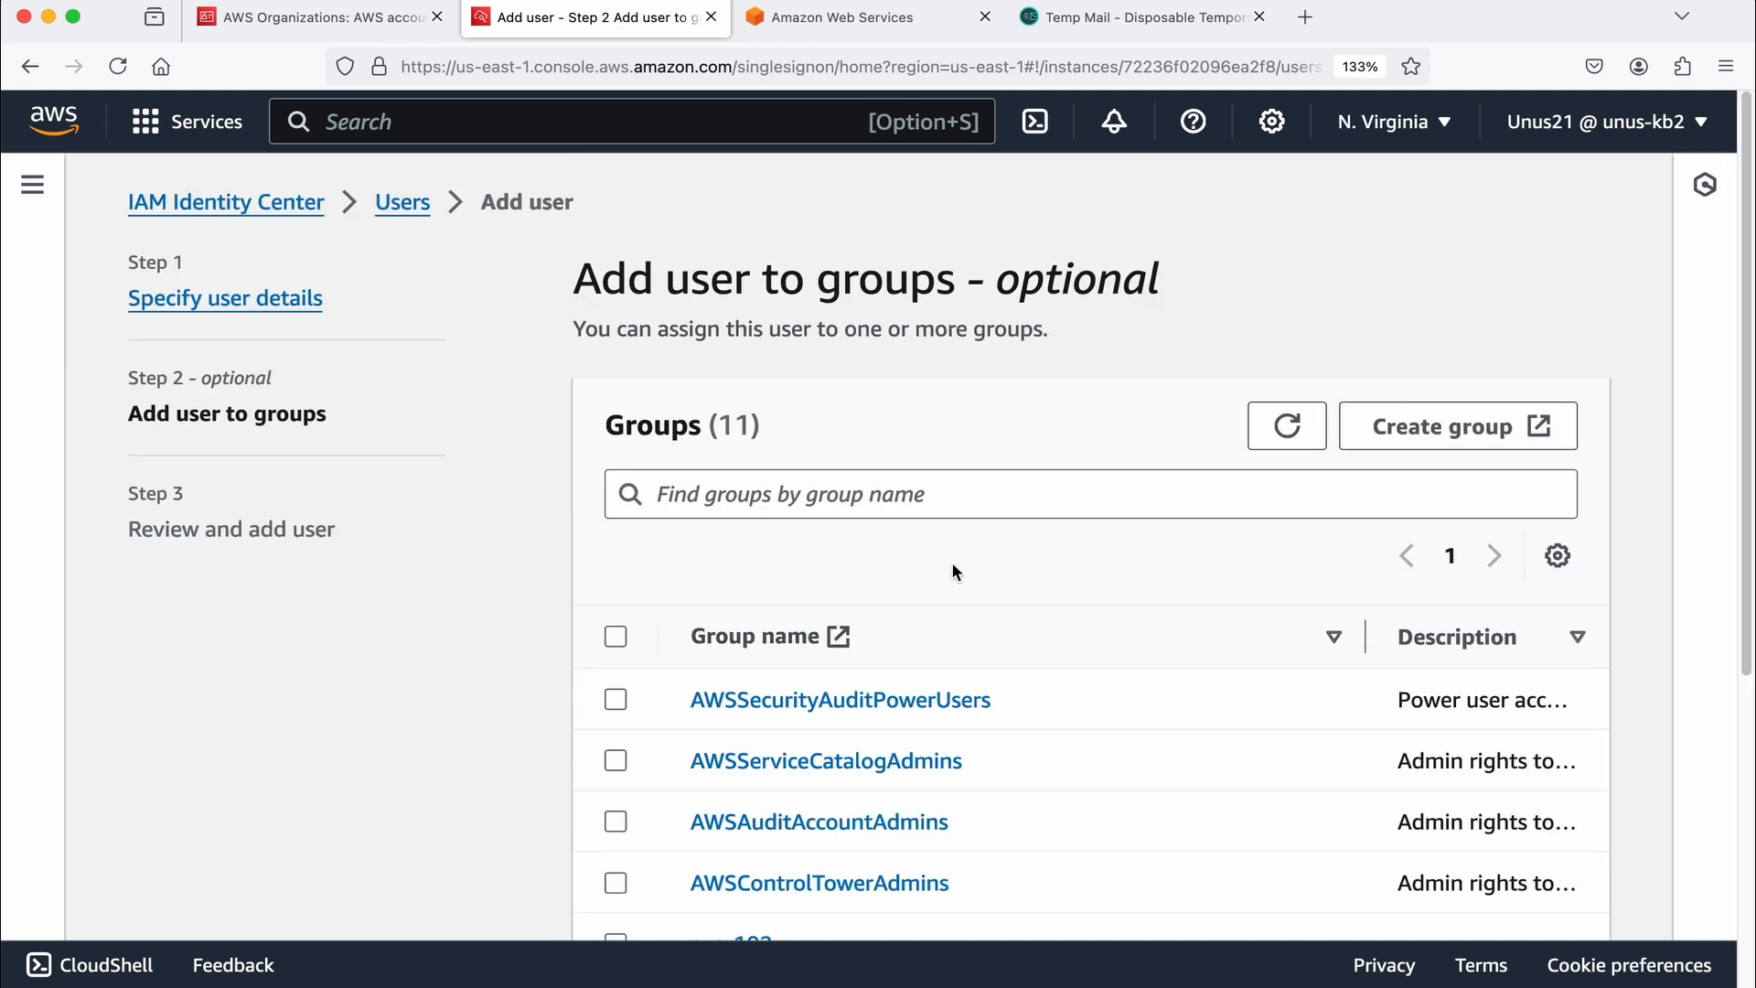
Step: Look through the available groups and proceed to the review without assigning the user to any group
scroll(1094, 571, "down", 2)
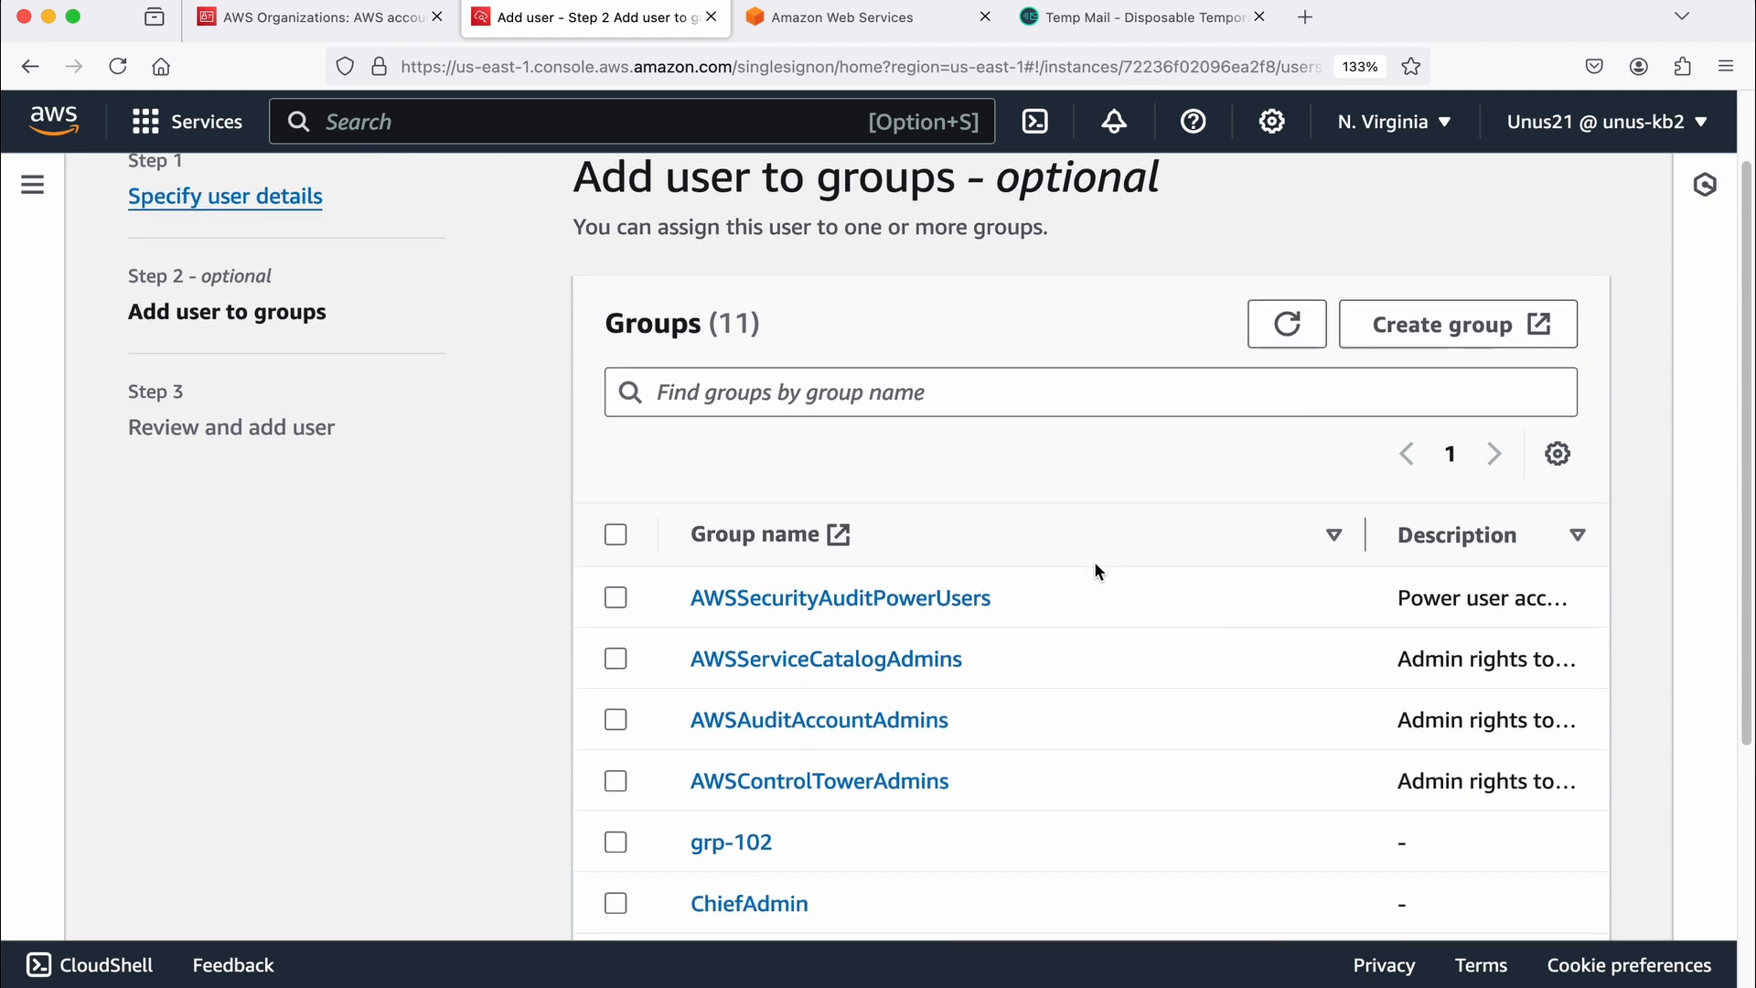
scroll(1093, 562, "down", 2)
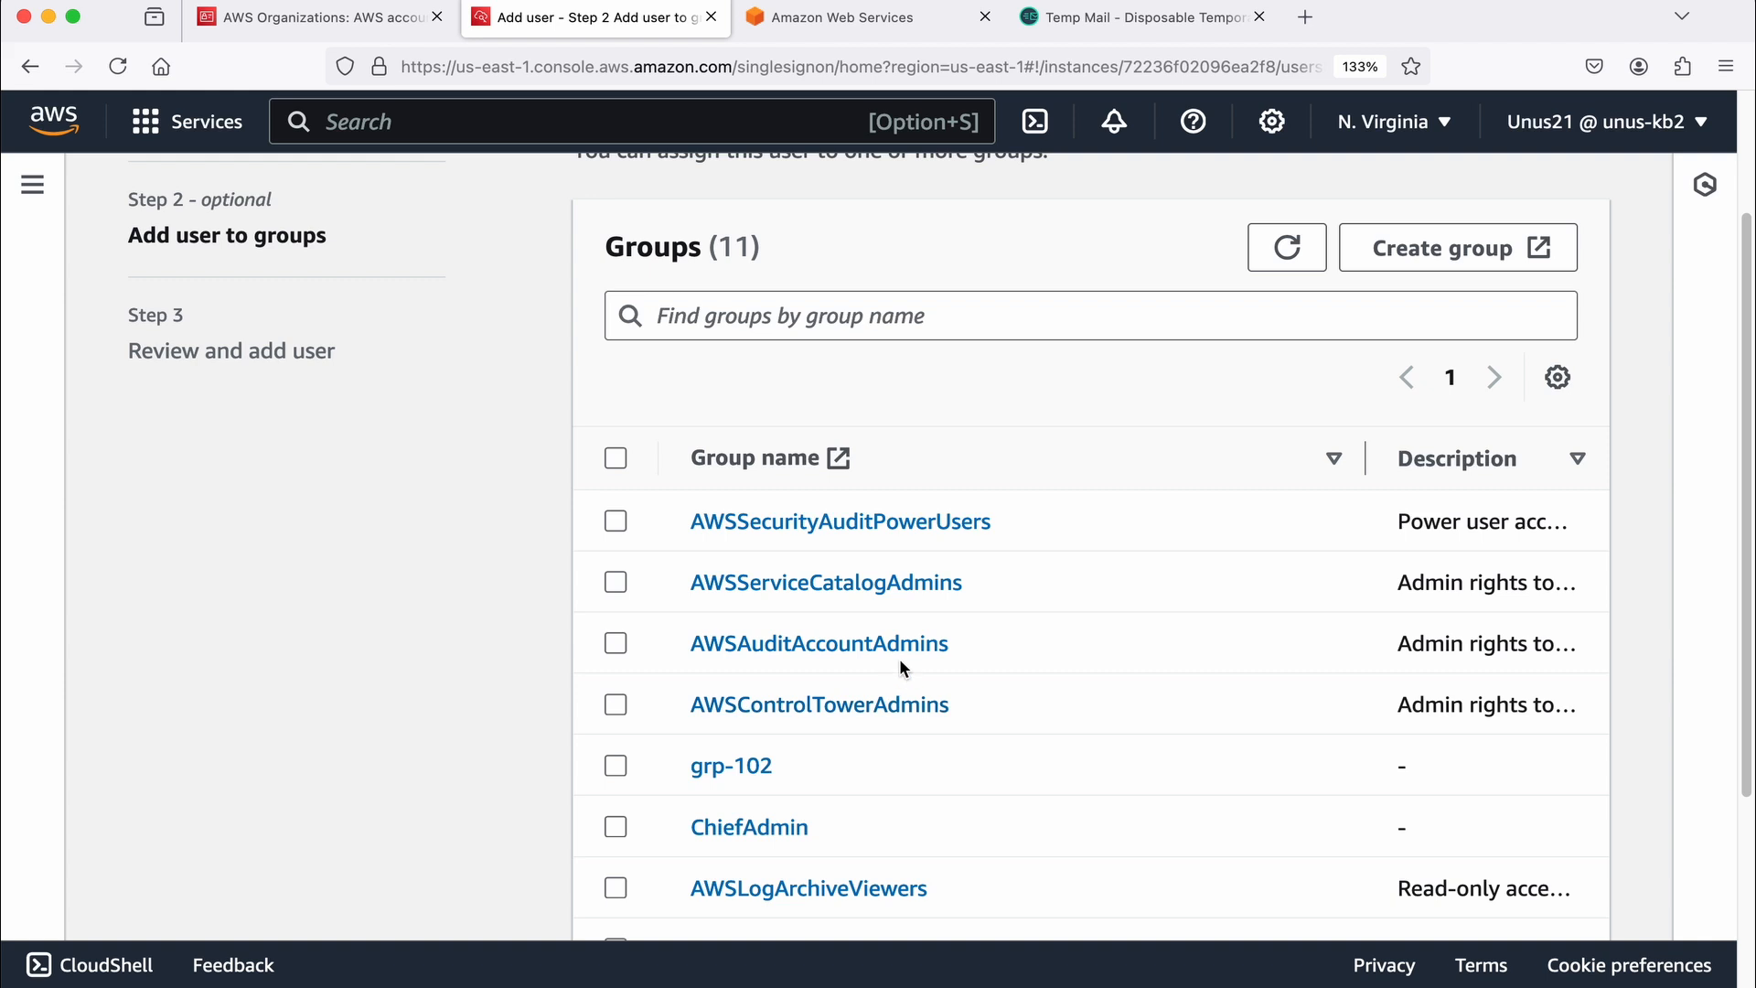
scroll(874, 726, "down", 3)
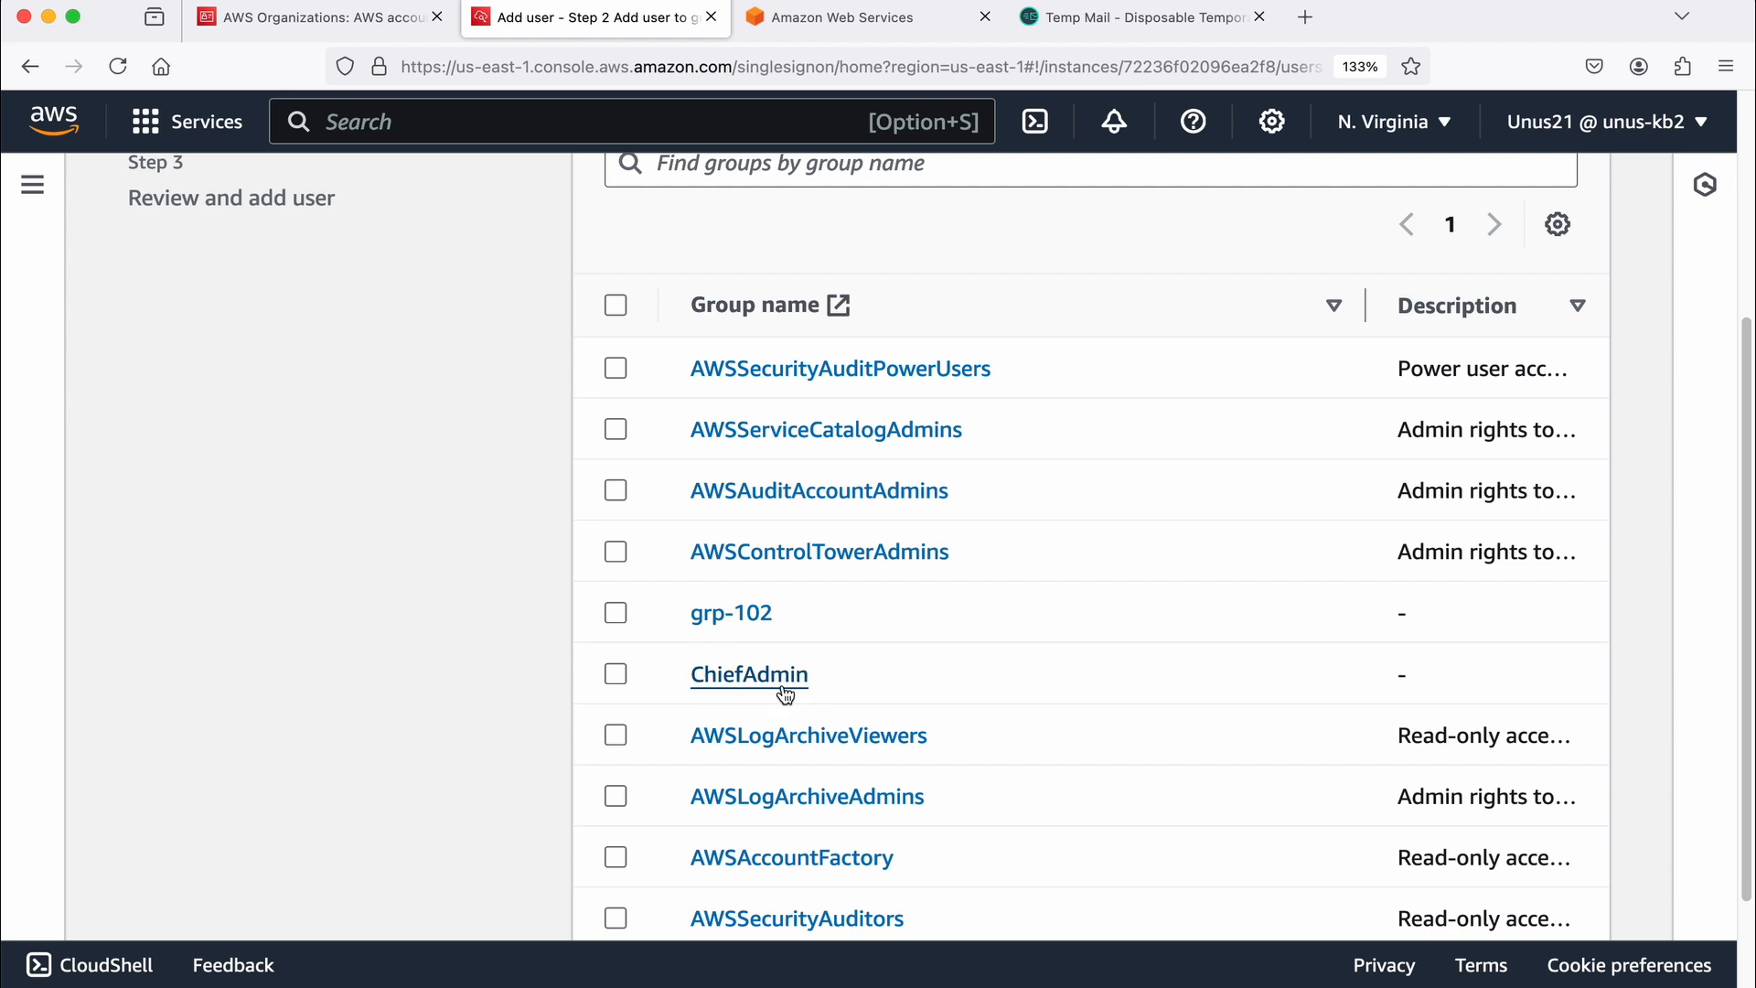
scroll(896, 653, "up", 1)
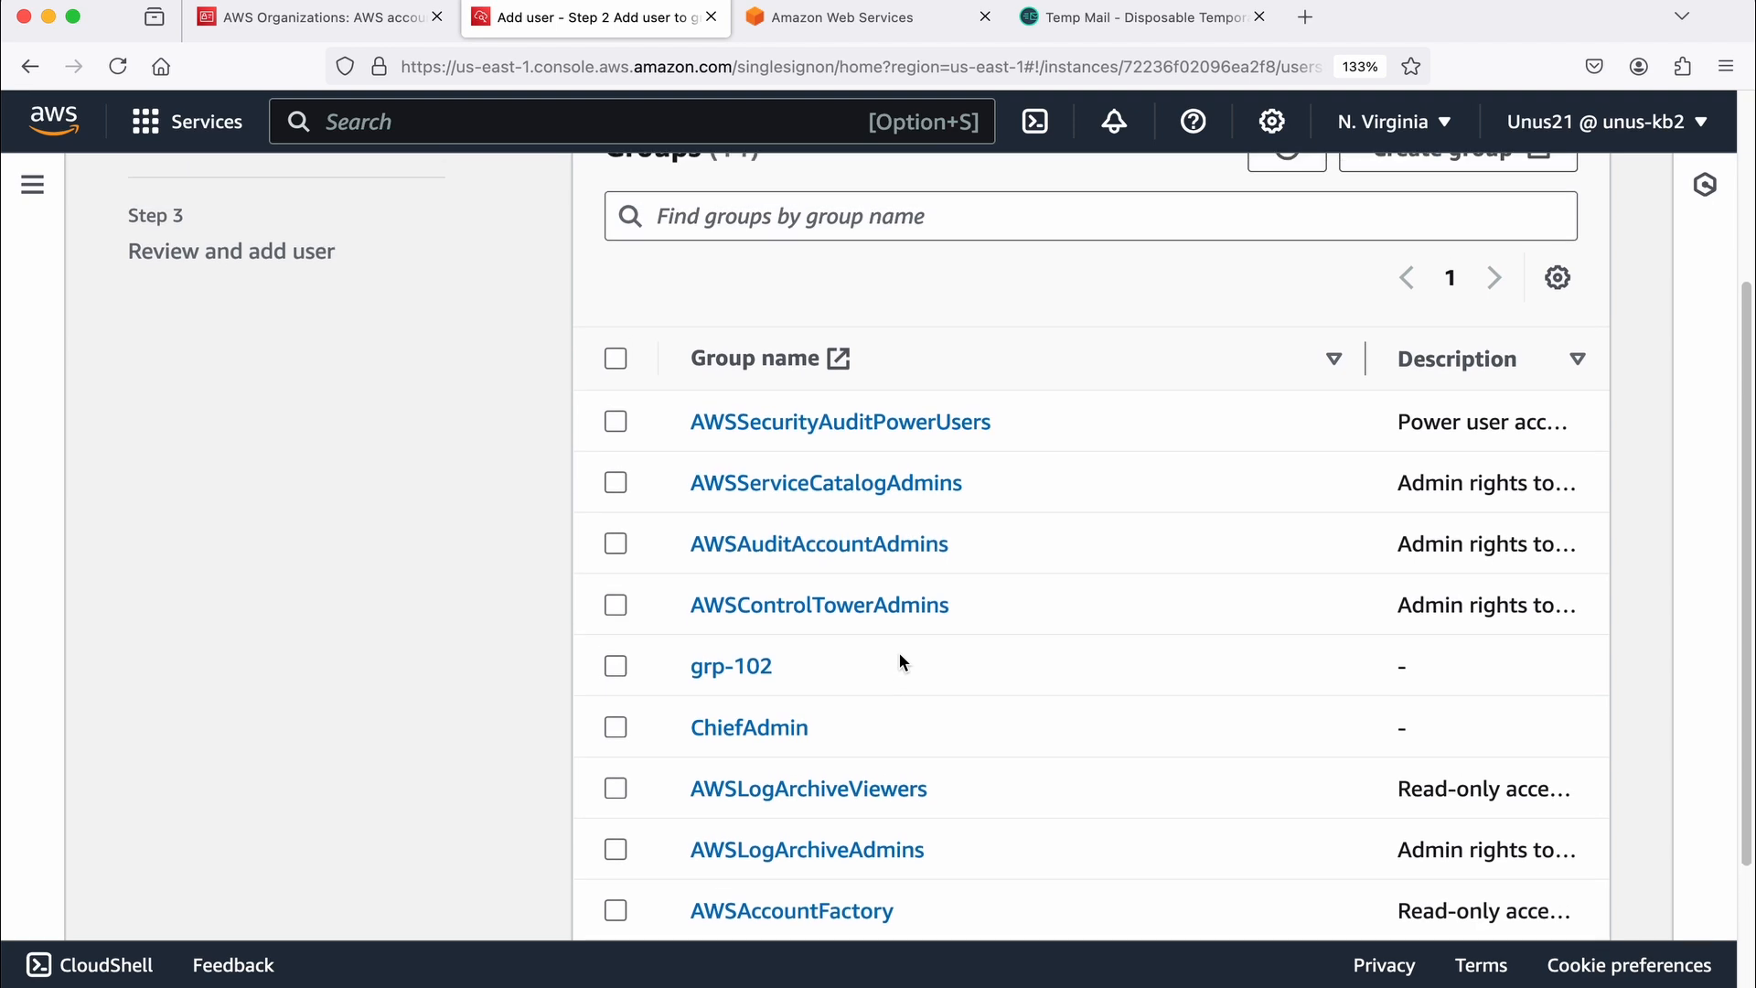
scroll(898, 651, "up", 4)
scroll(900, 655, "down", 3)
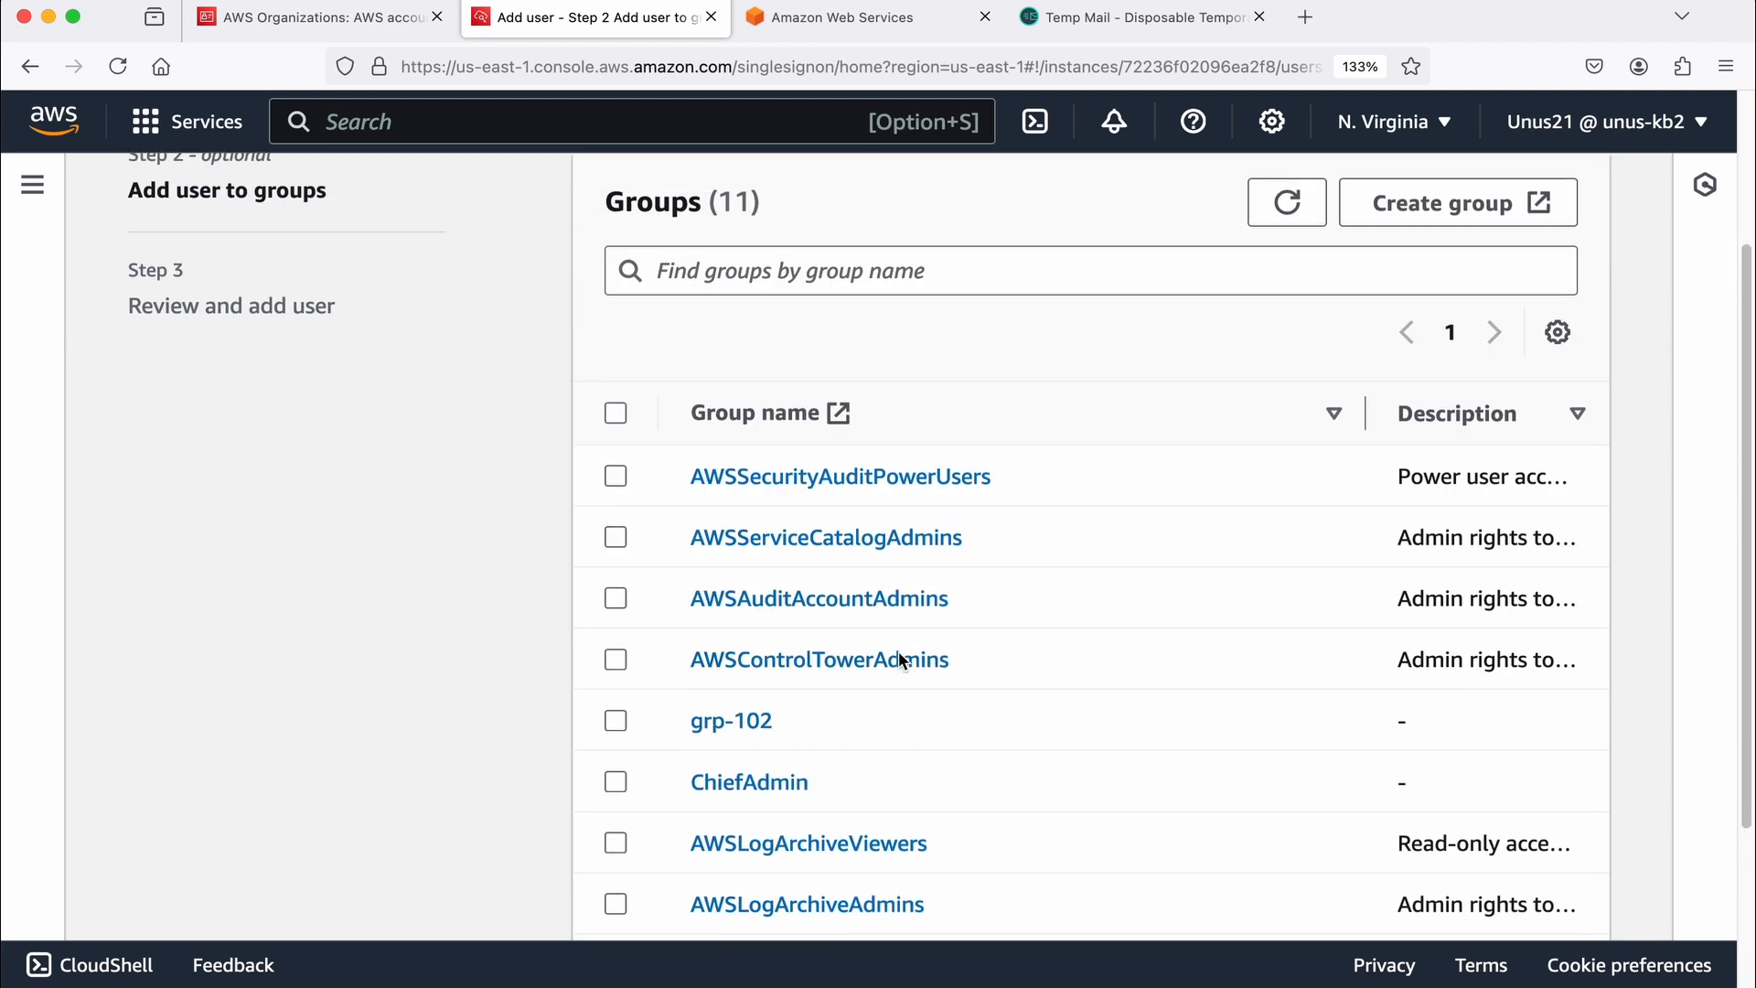
scroll(900, 658, "down", 4)
left_click(1589, 864)
Step: Review the details of testuser101, add the user, and check the users list
scroll(1423, 721, "down", 5)
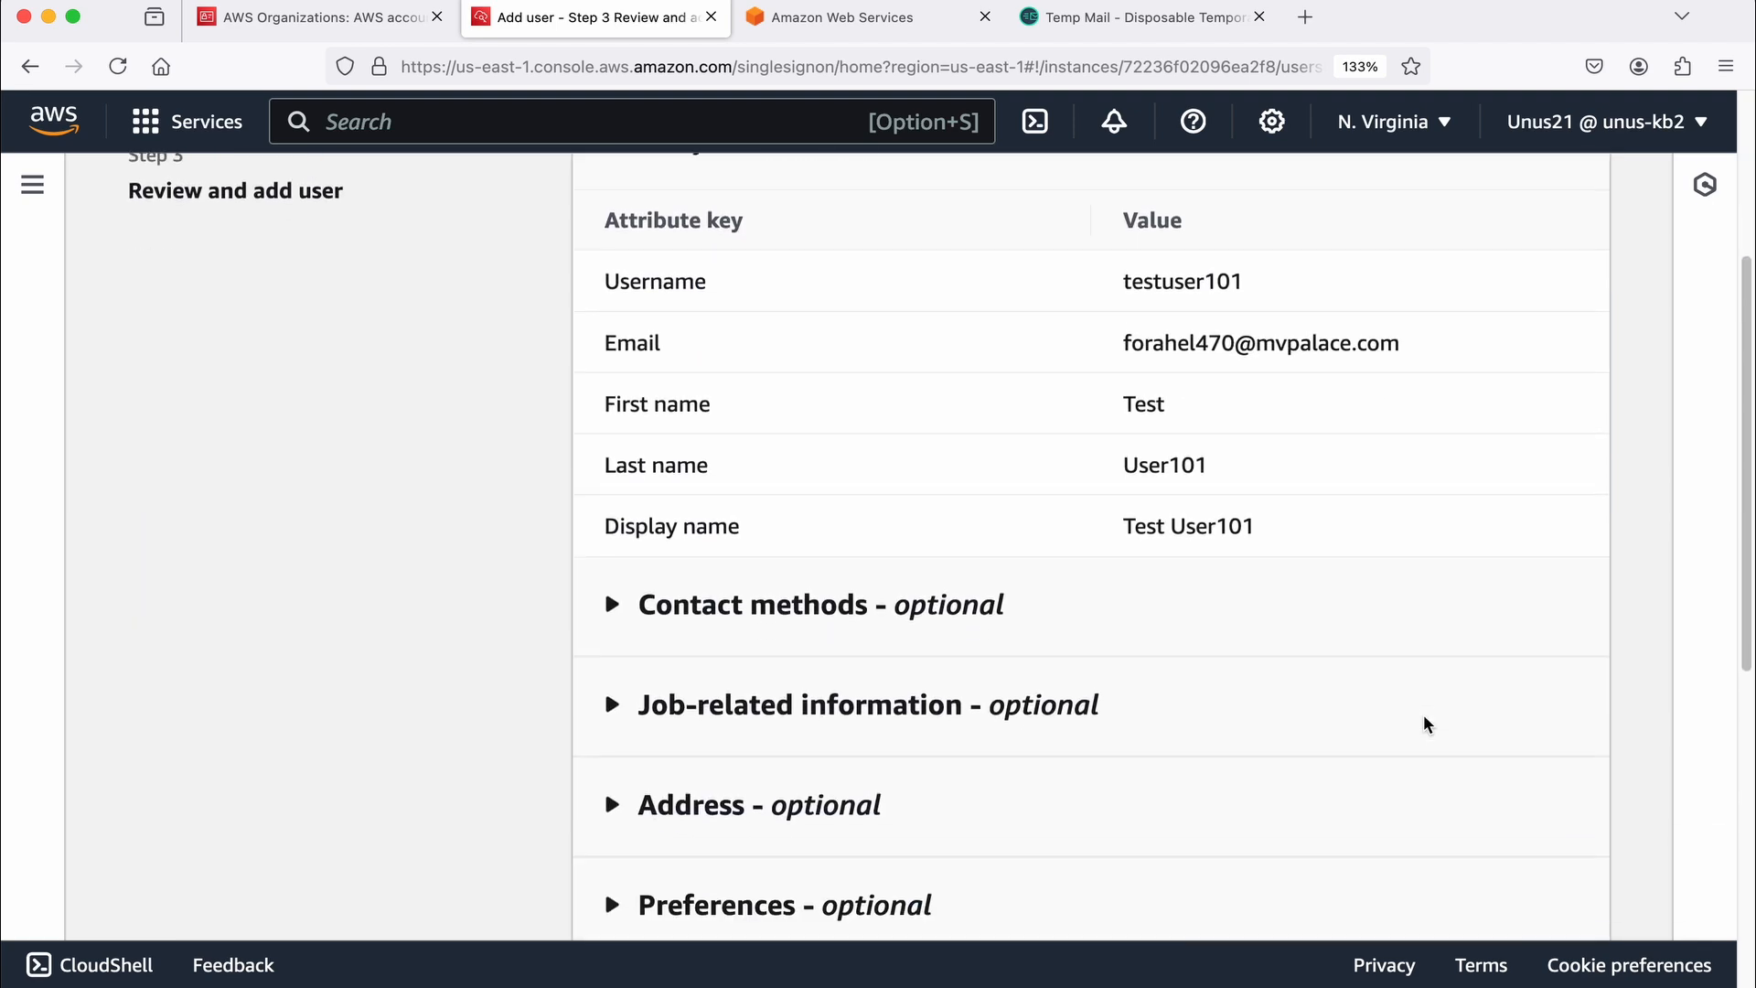
scroll(1425, 725, "down", 5)
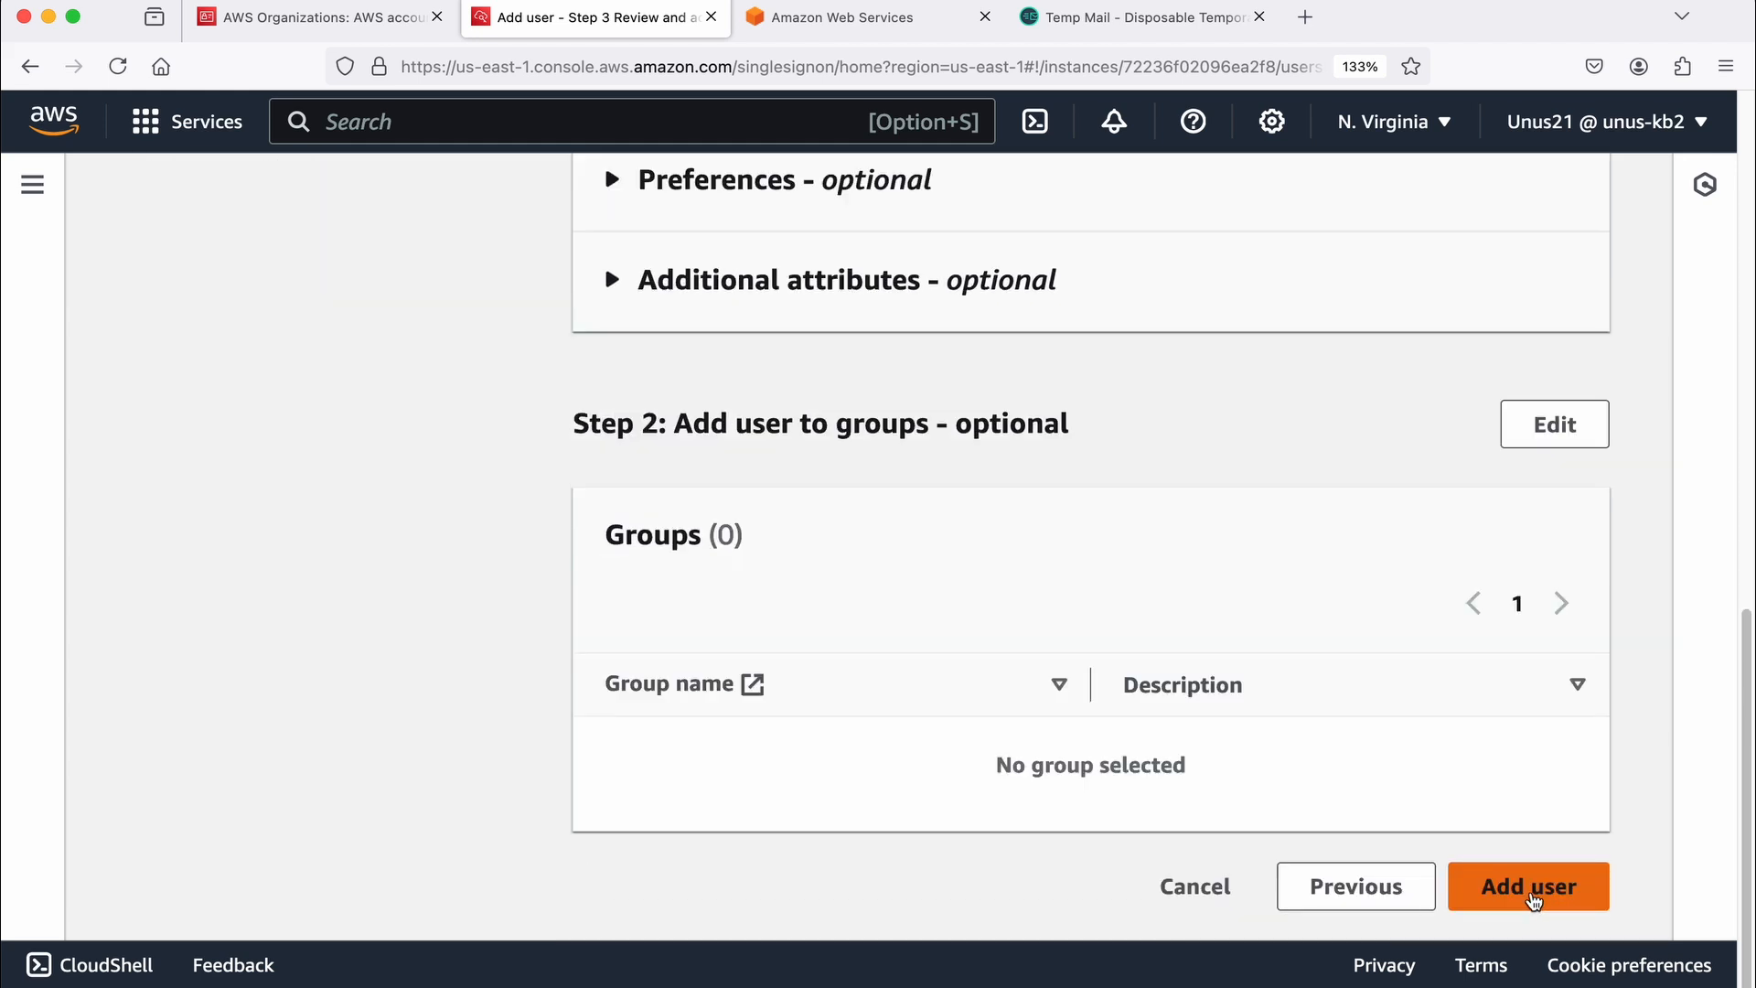
left_click(1534, 901)
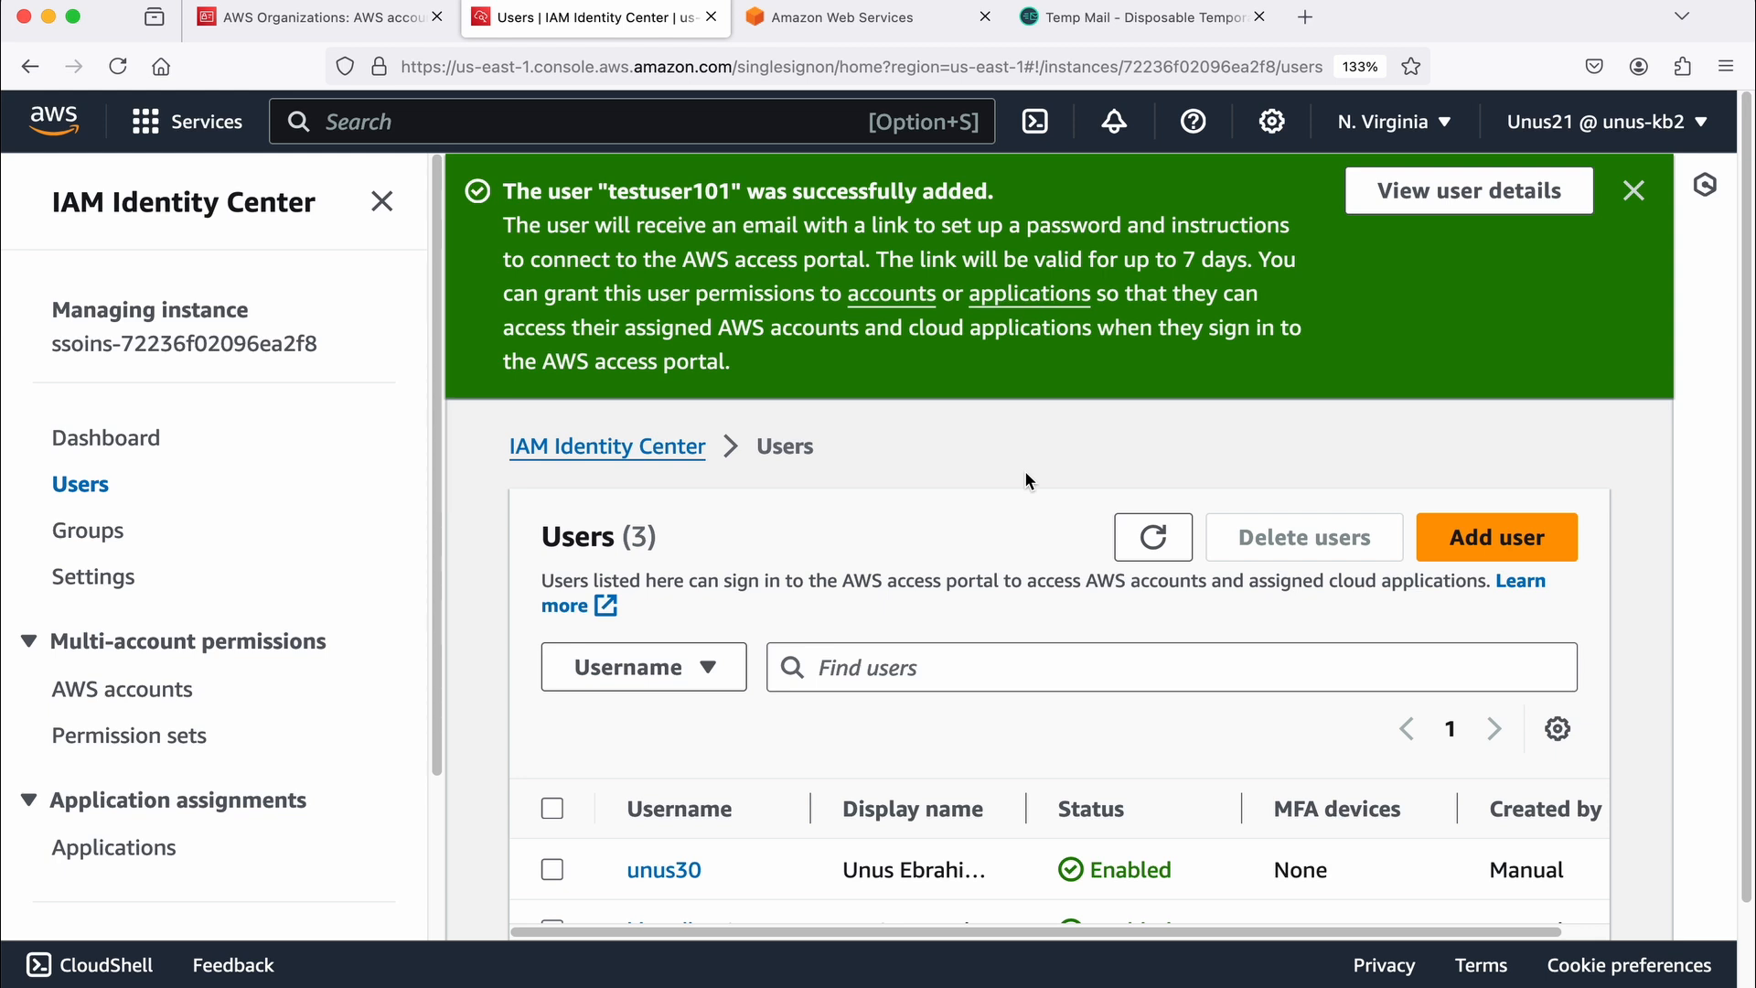
scroll(865, 668, "down", 2)
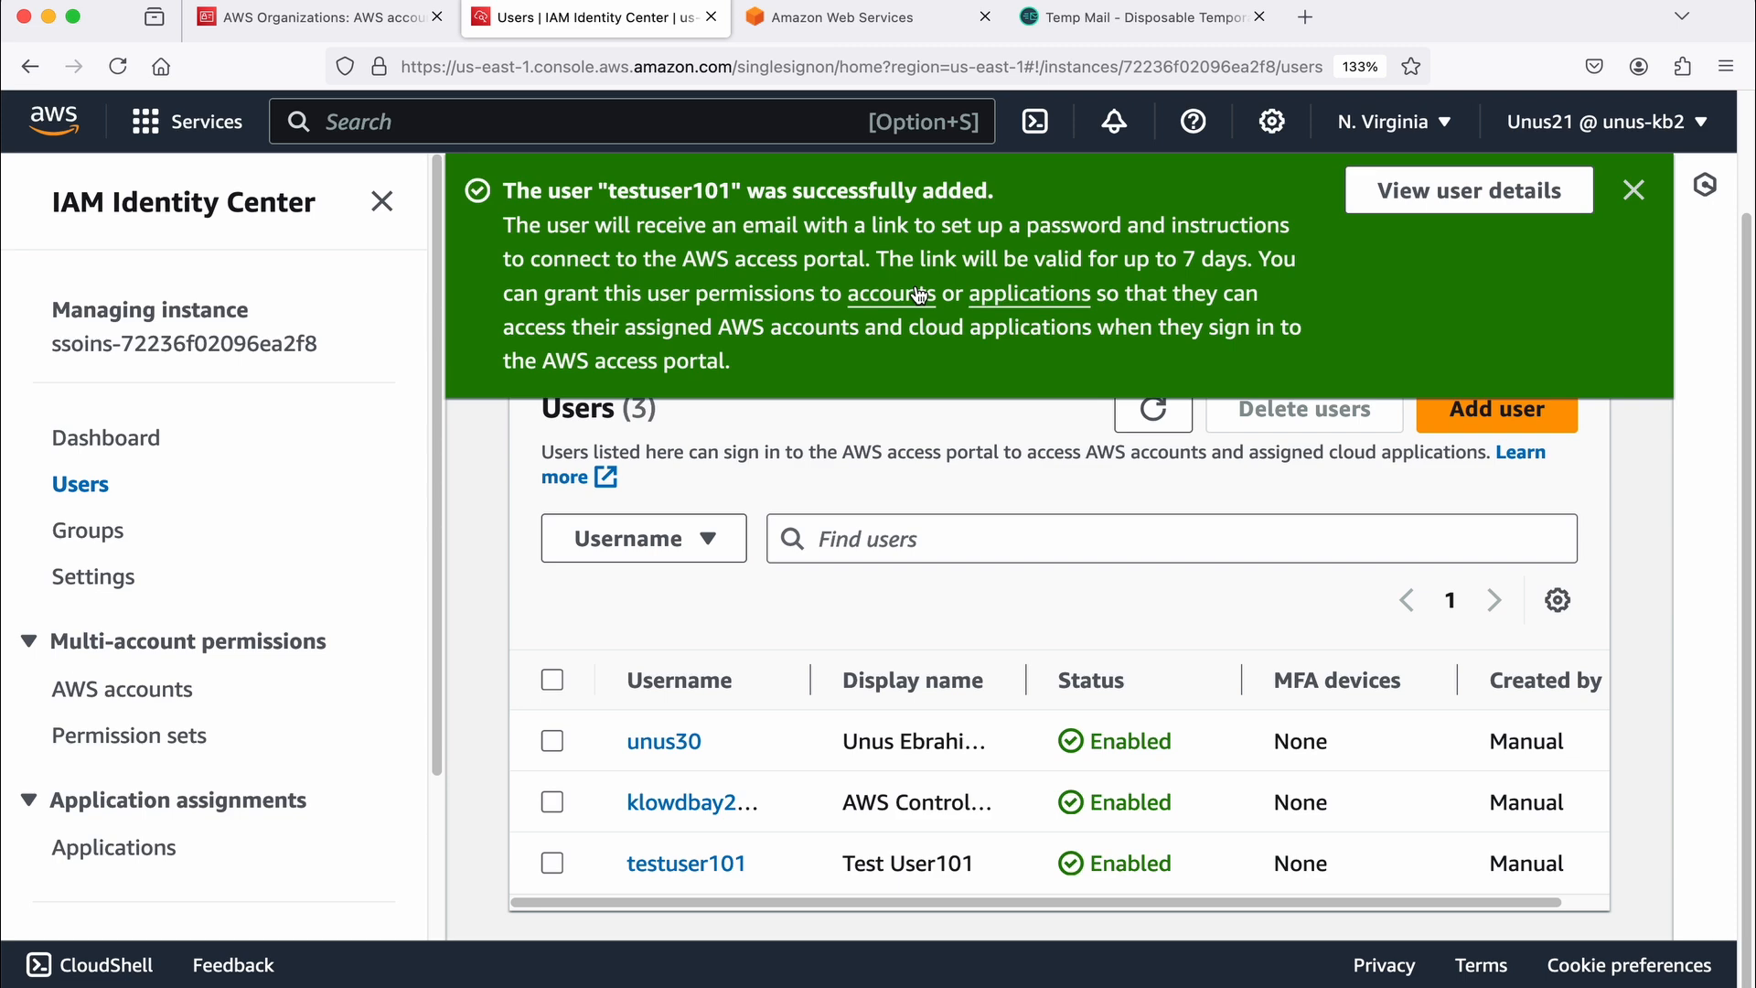
Step: Switch to the Temp Mail inbox, open the AWS IAM Identity Center invitation email, and accept the invitation
left_click(1104, 21)
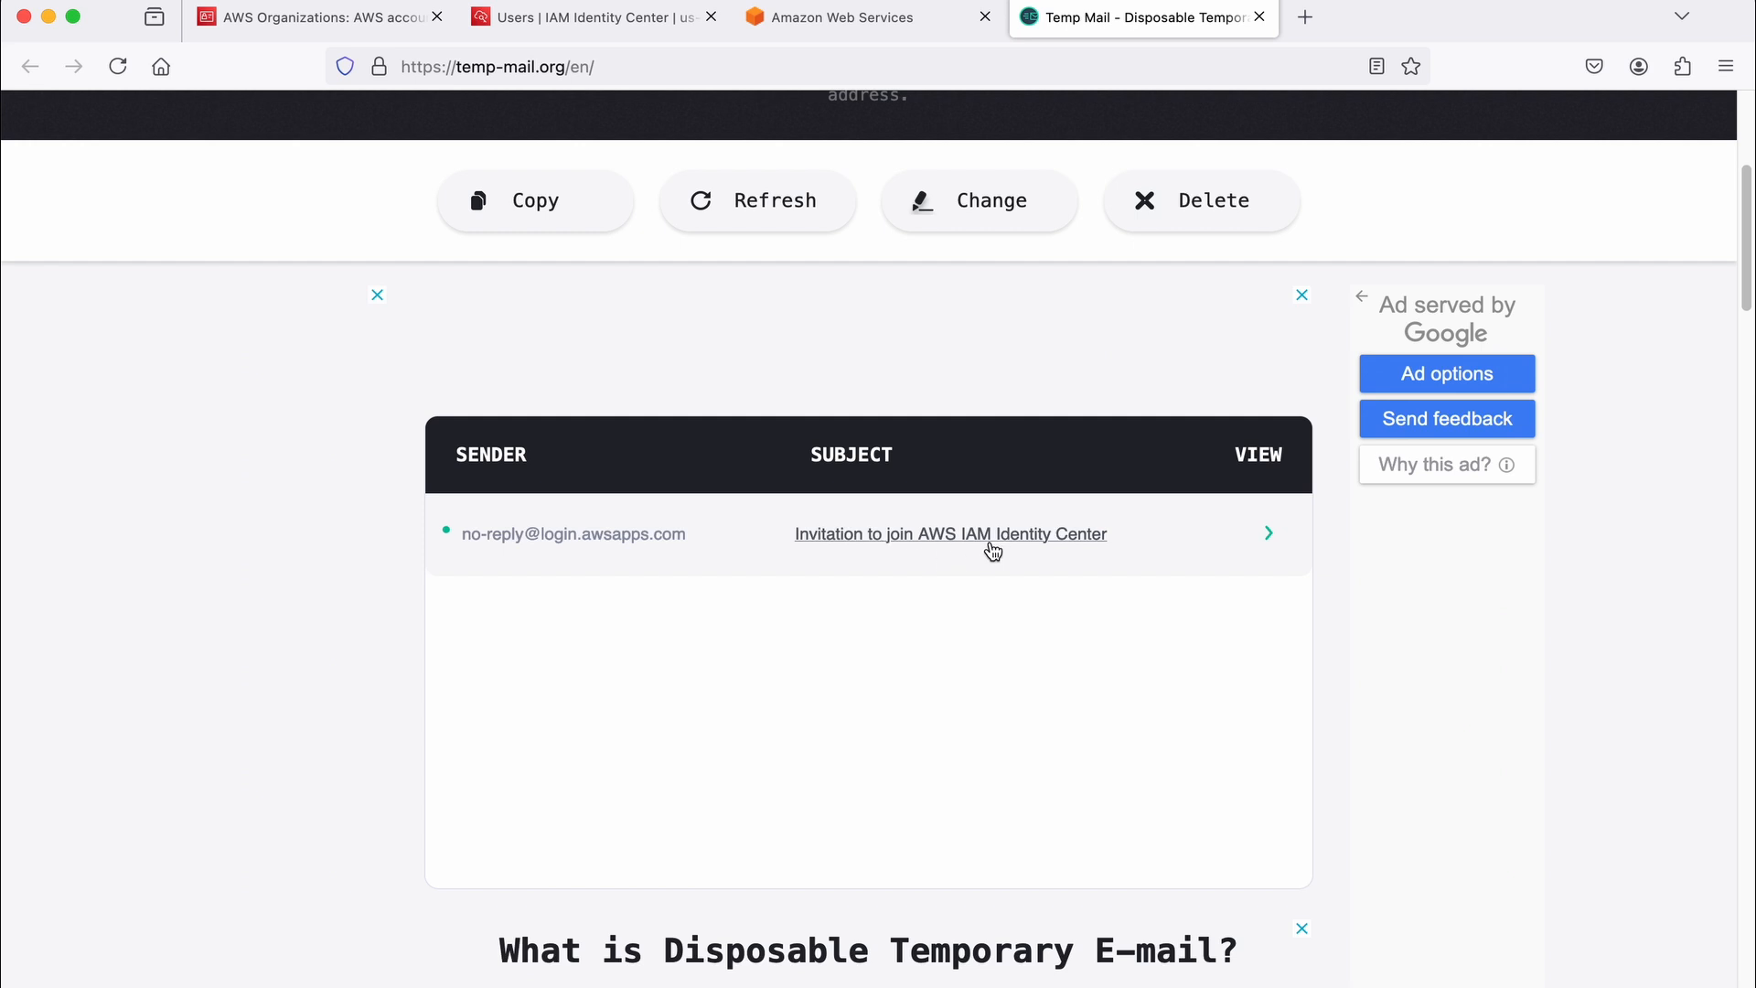
left_click(977, 542)
left_click(673, 625)
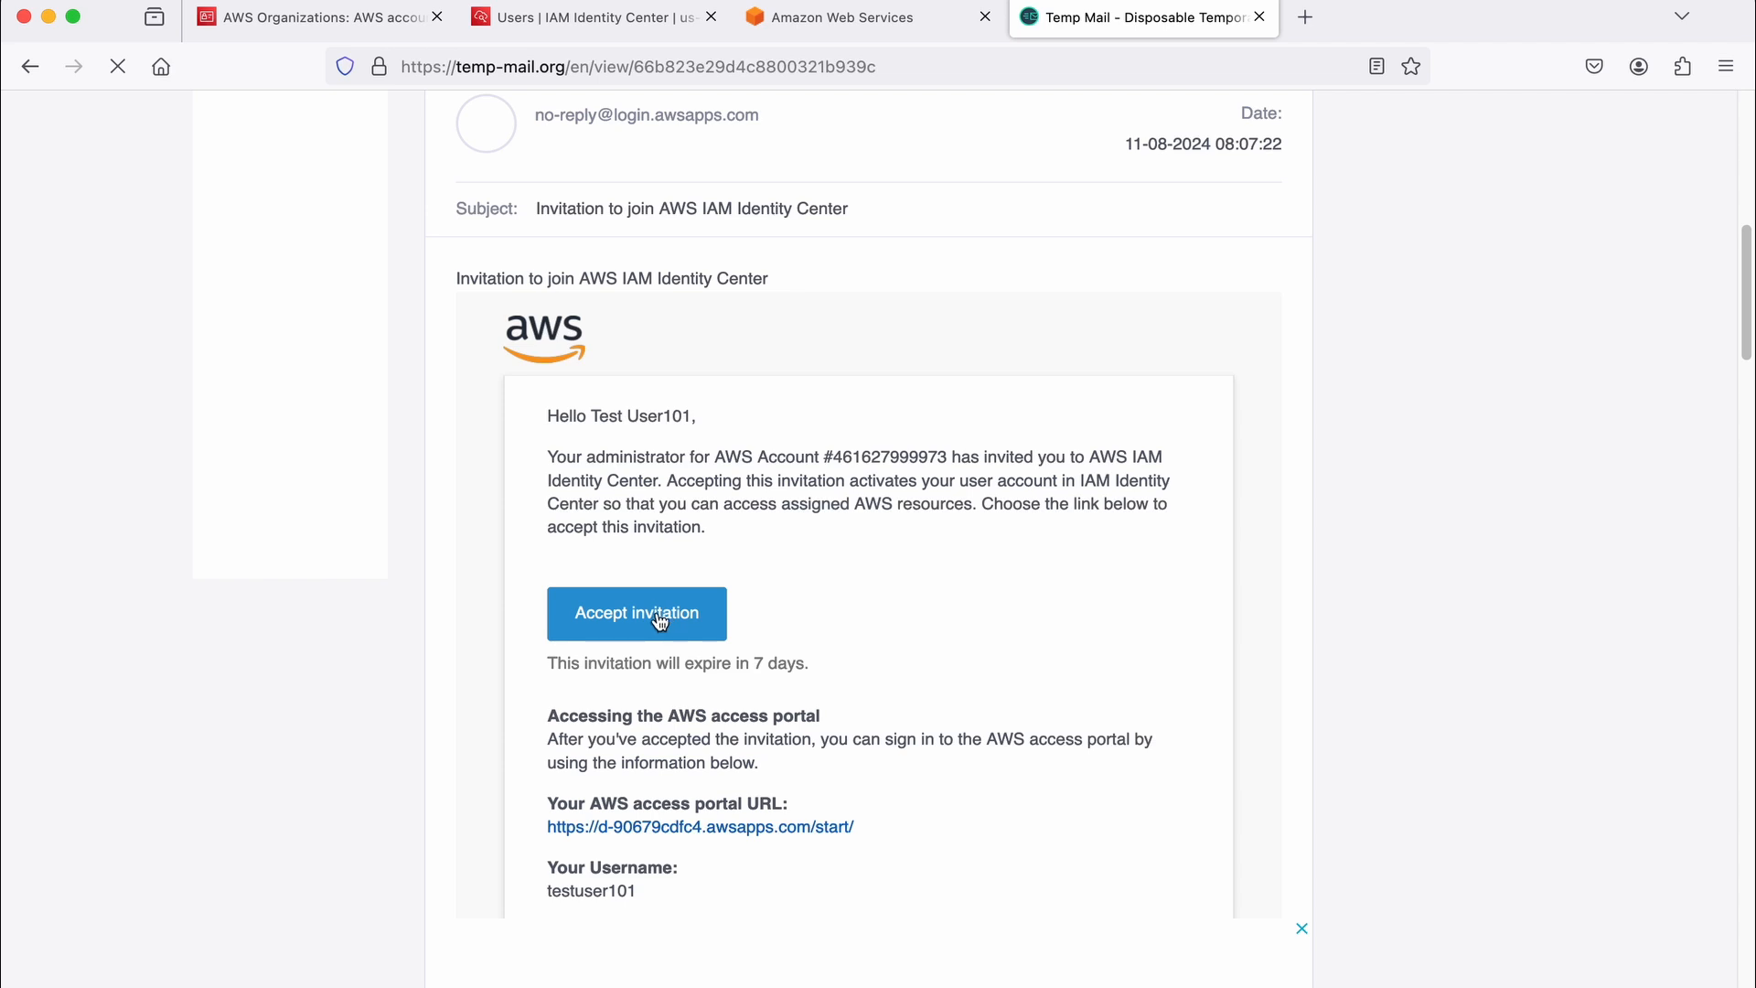
Step: Enter and confirm the new account password for testuser101, submit it, and return to the IAM Identity Center Users page
left_click(783, 650)
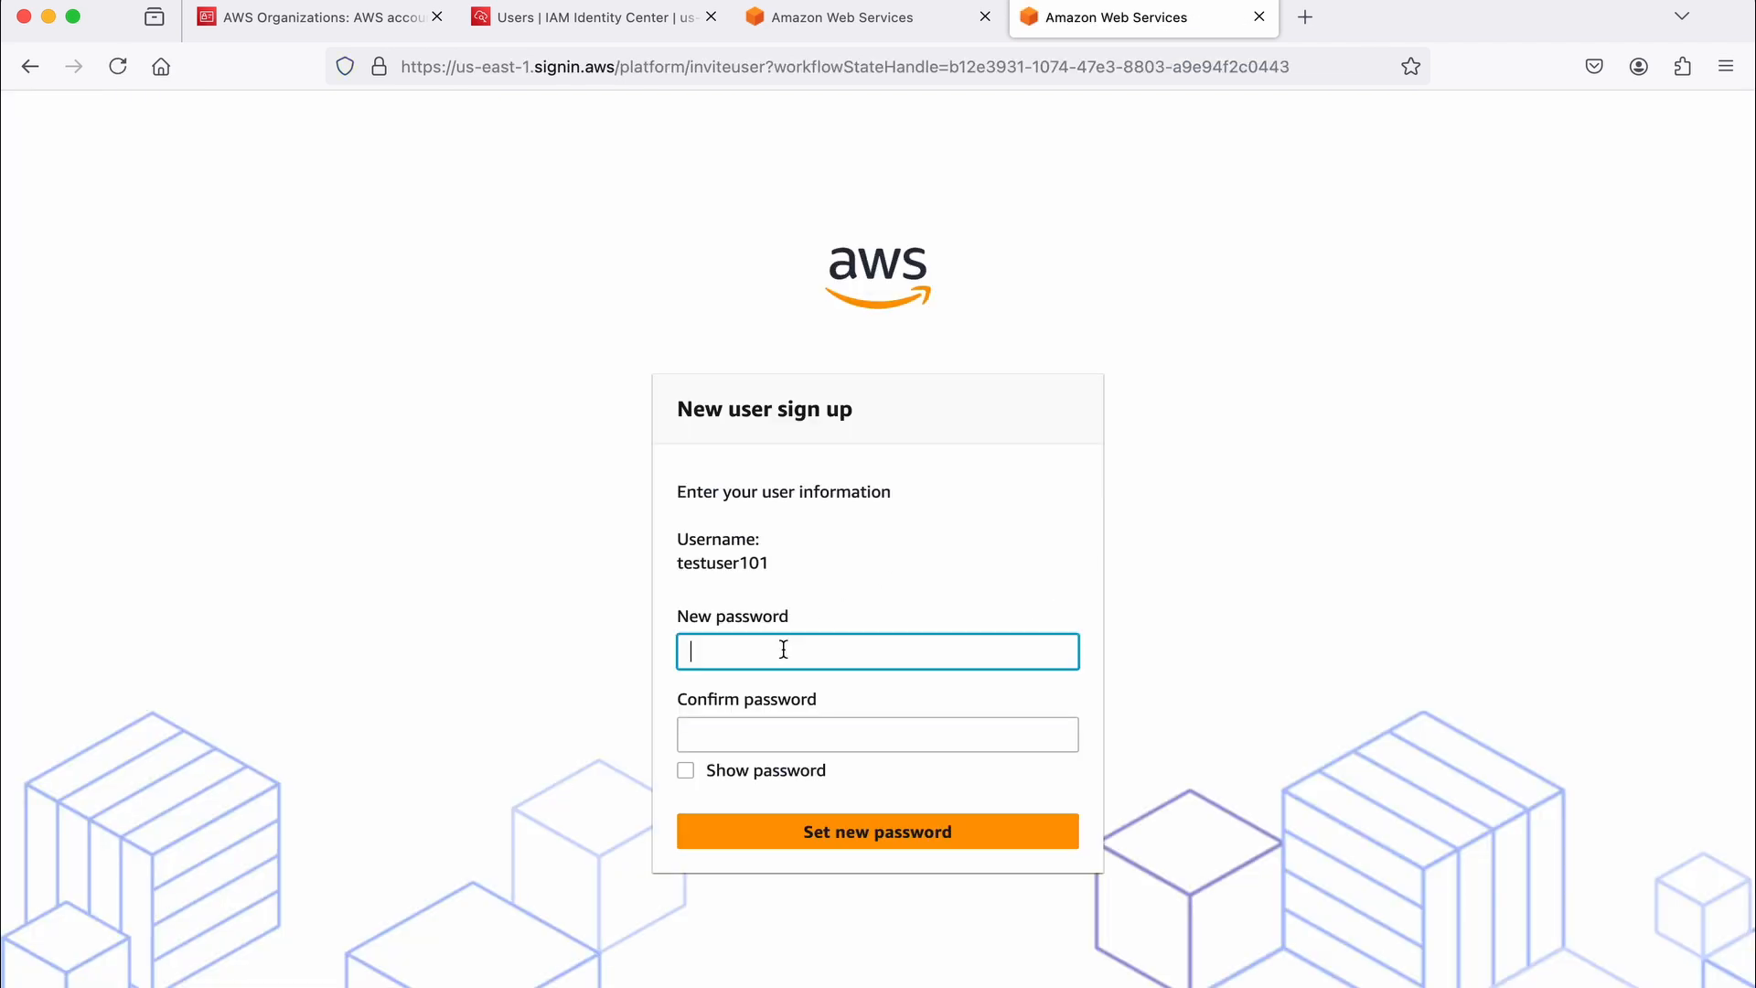
left_click(784, 650)
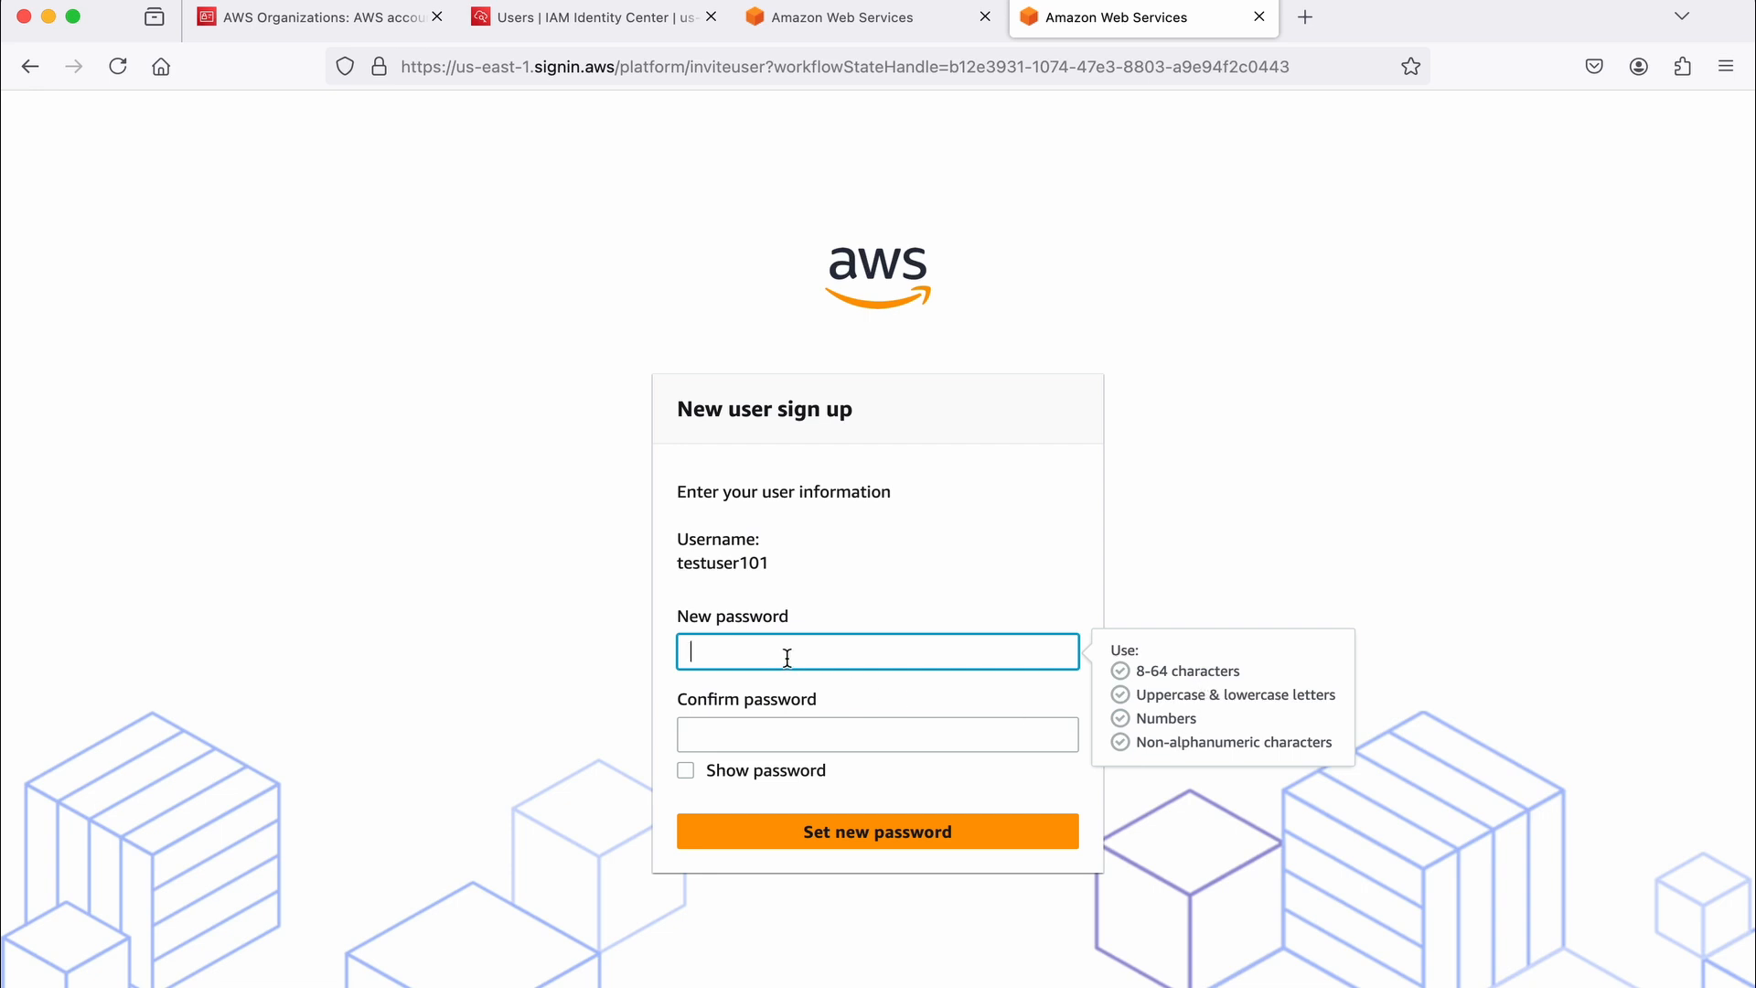
key("super+v")
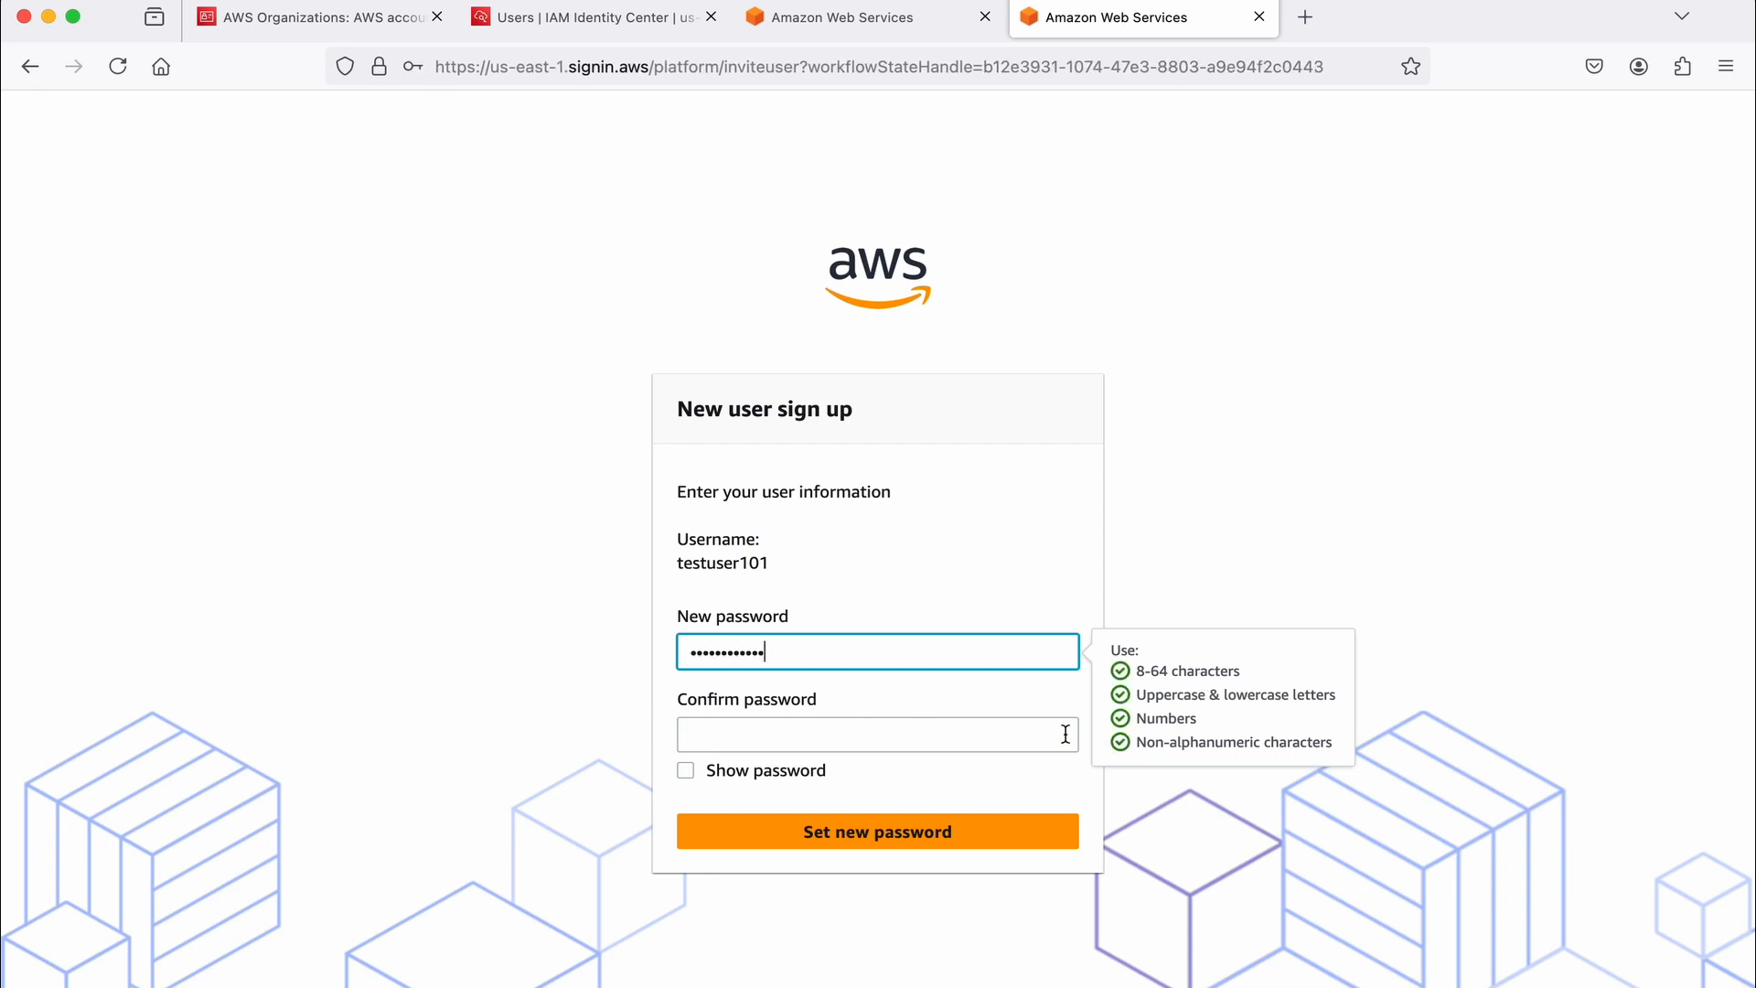
left_click(771, 738)
type("••••••••••••")
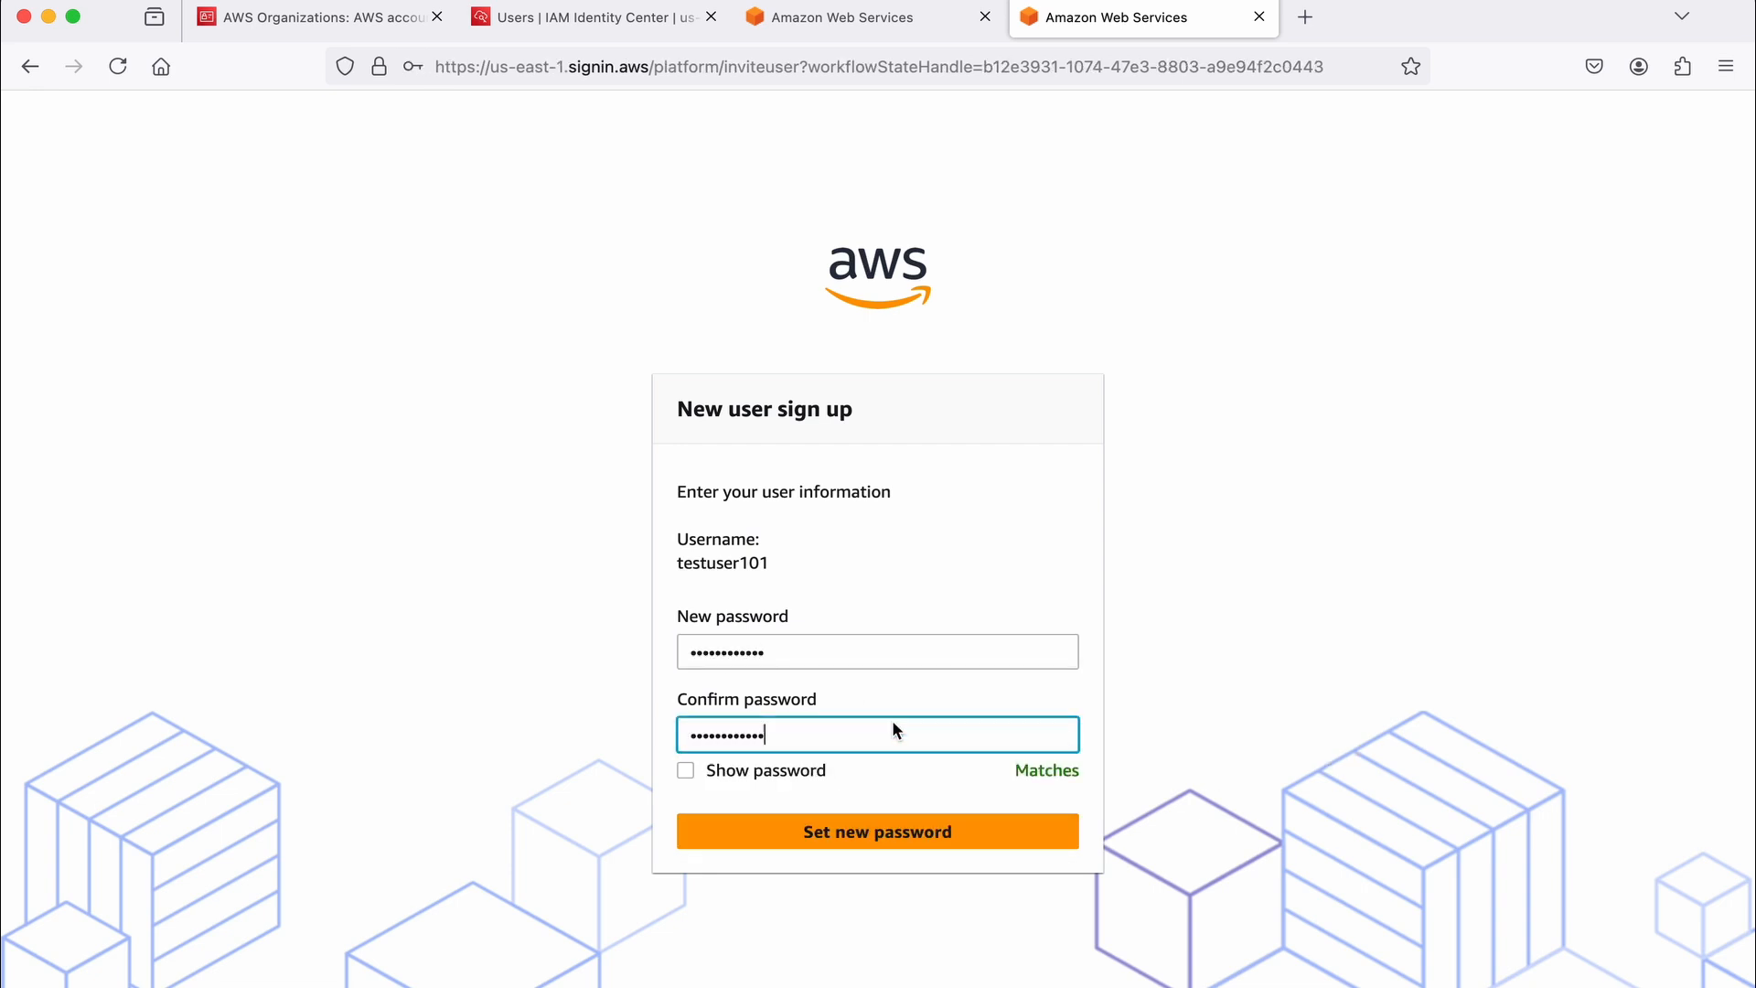
left_click(891, 846)
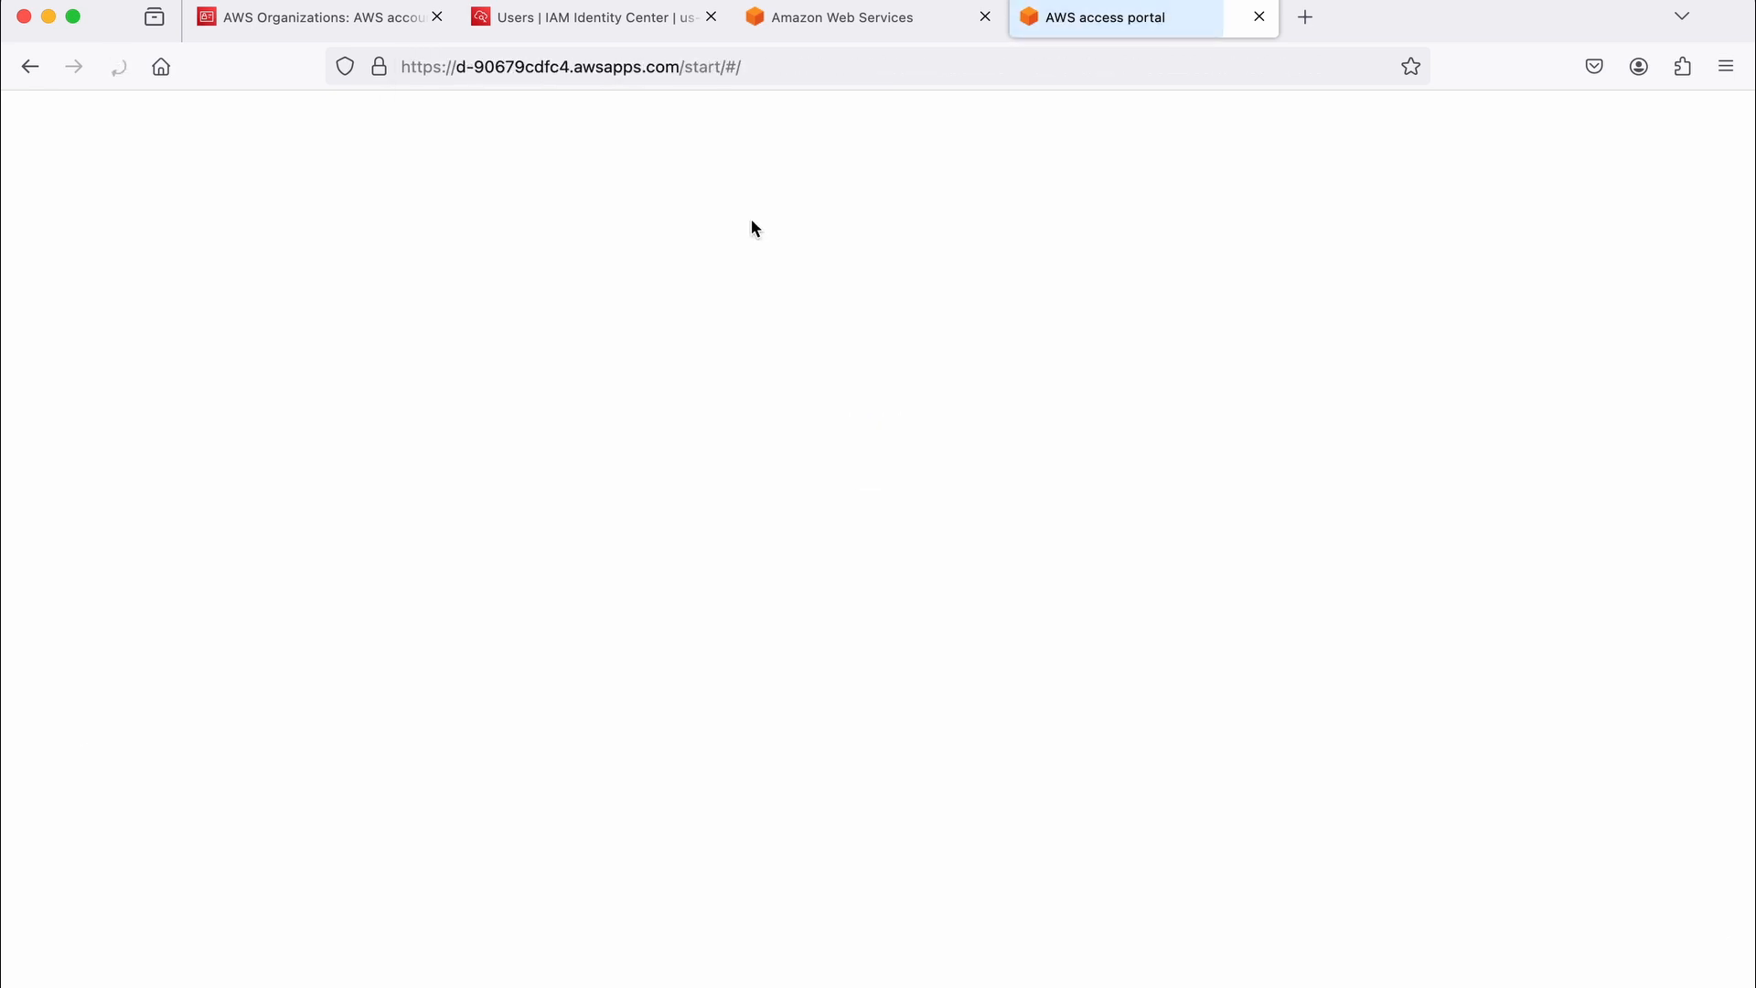
left_click(611, 25)
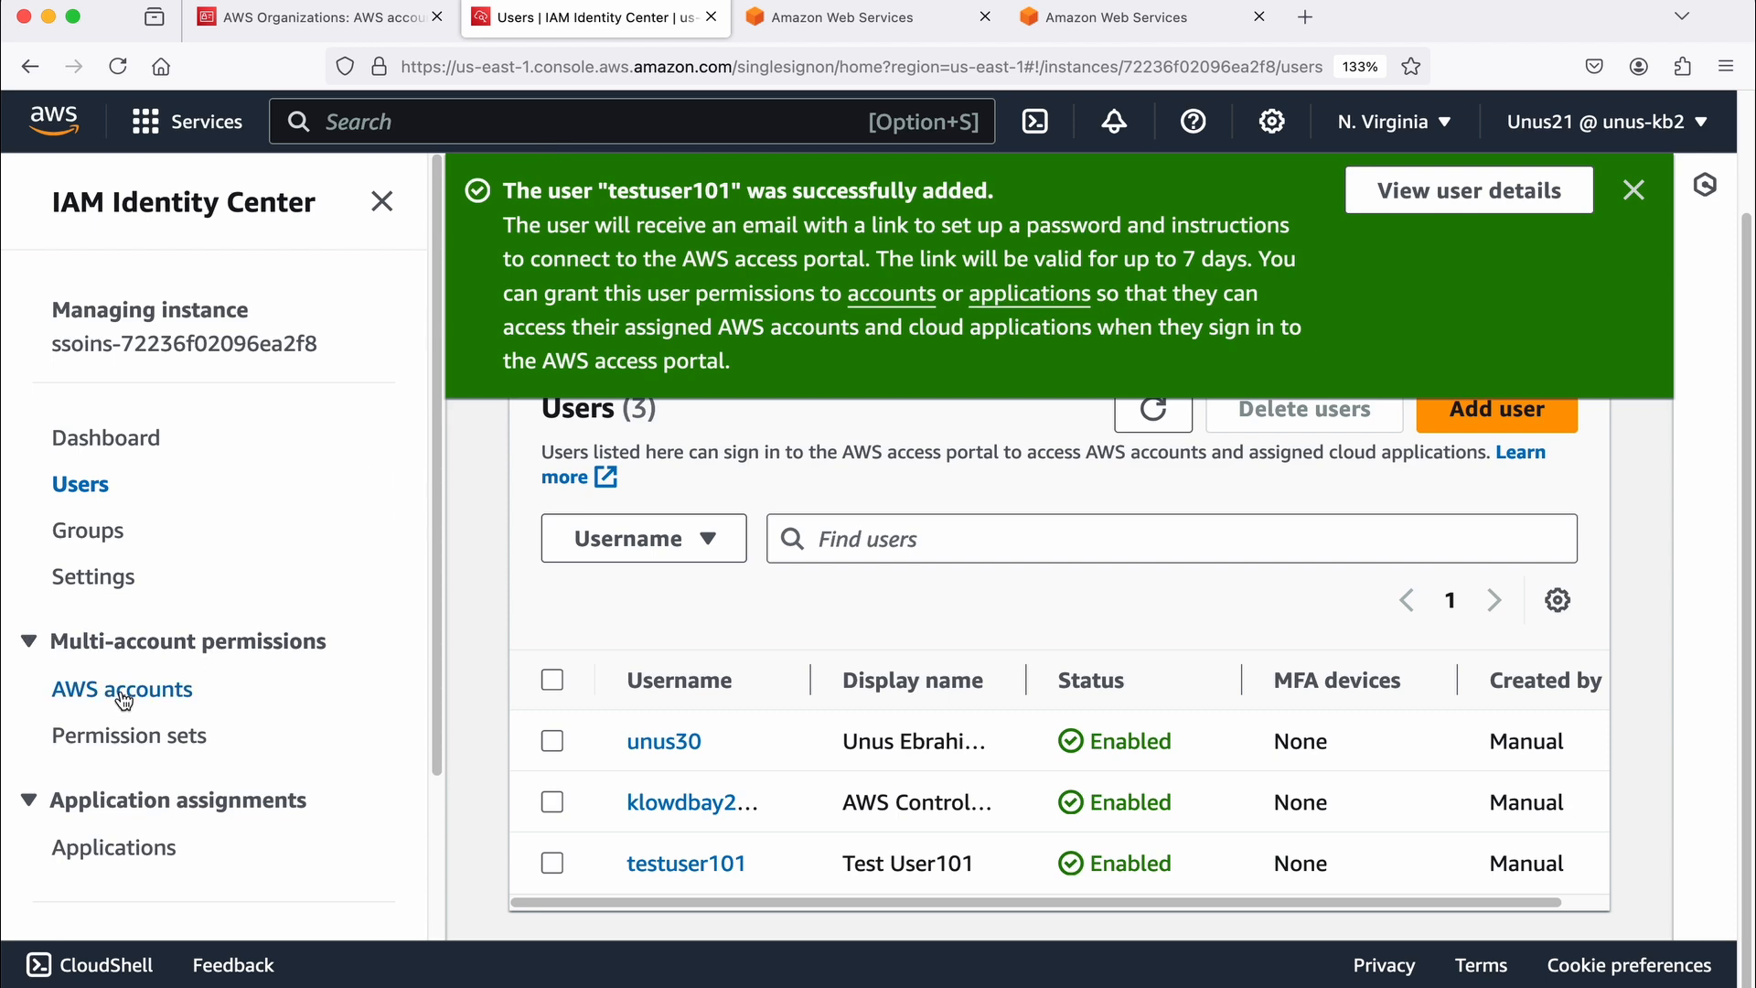
Step: Select the acnt-aug01 account under WorkLoads-OU in the AWS accounts list and start assigning users or groups to it
left_click(296, 33)
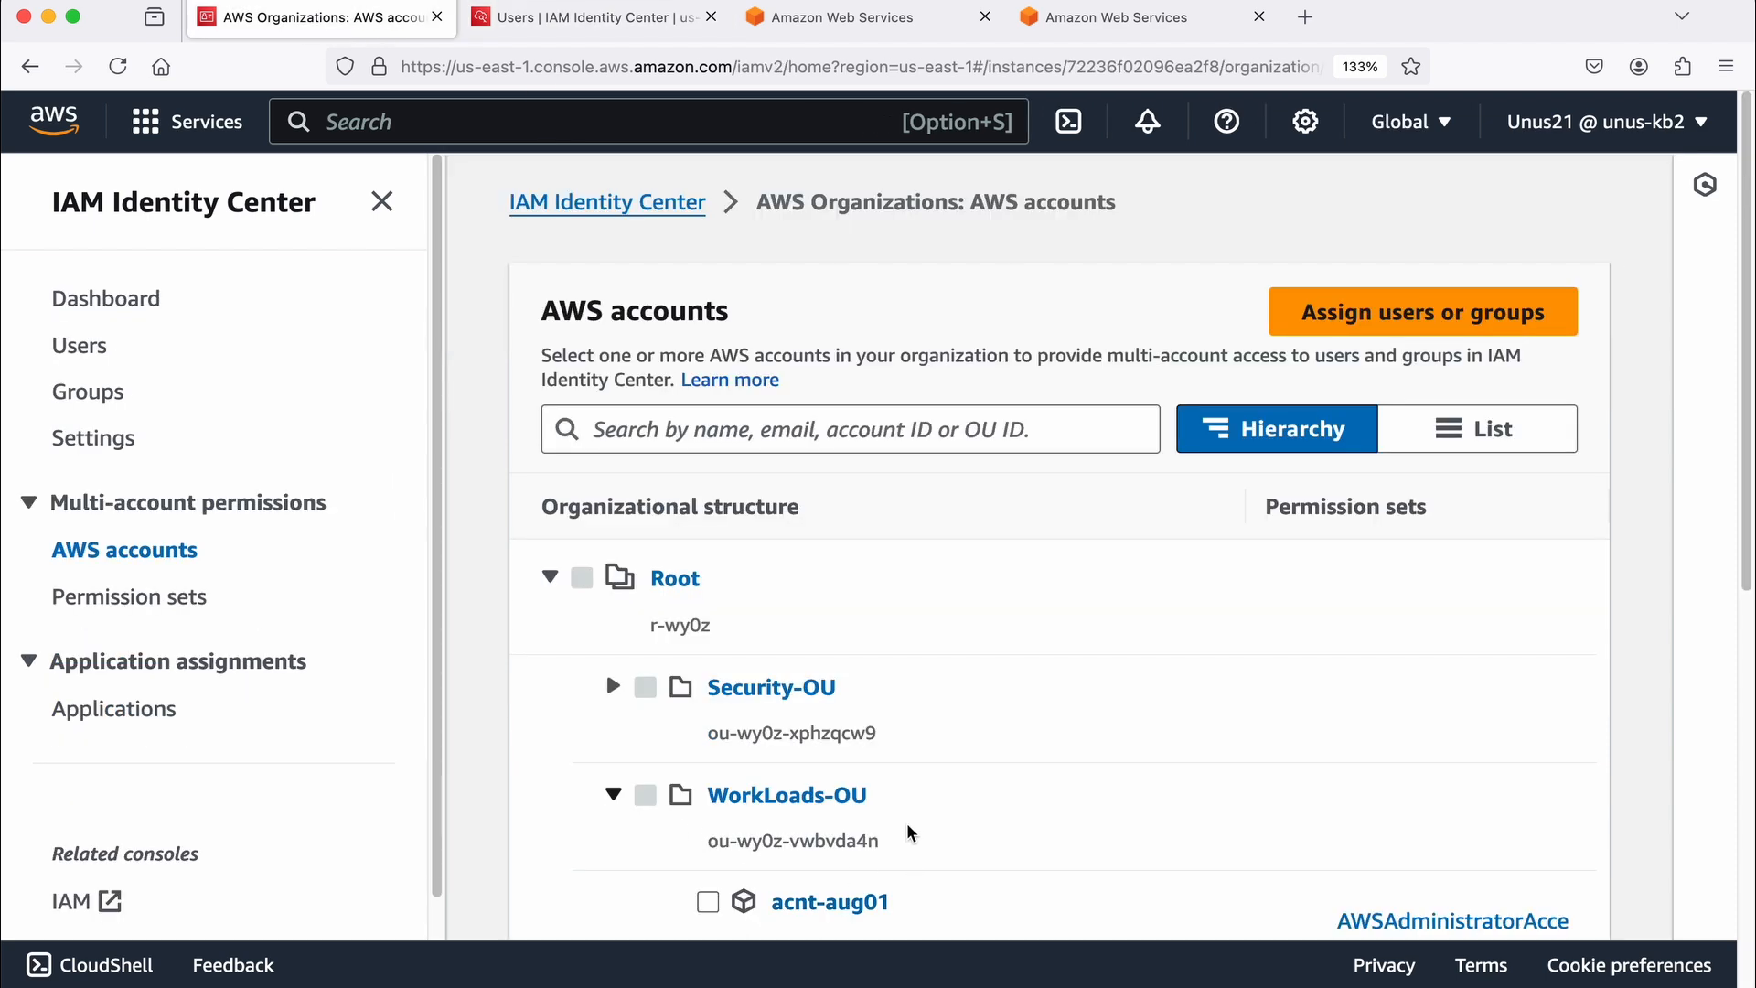
scroll(907, 825, "down", 3)
scroll(907, 825, "down", 5)
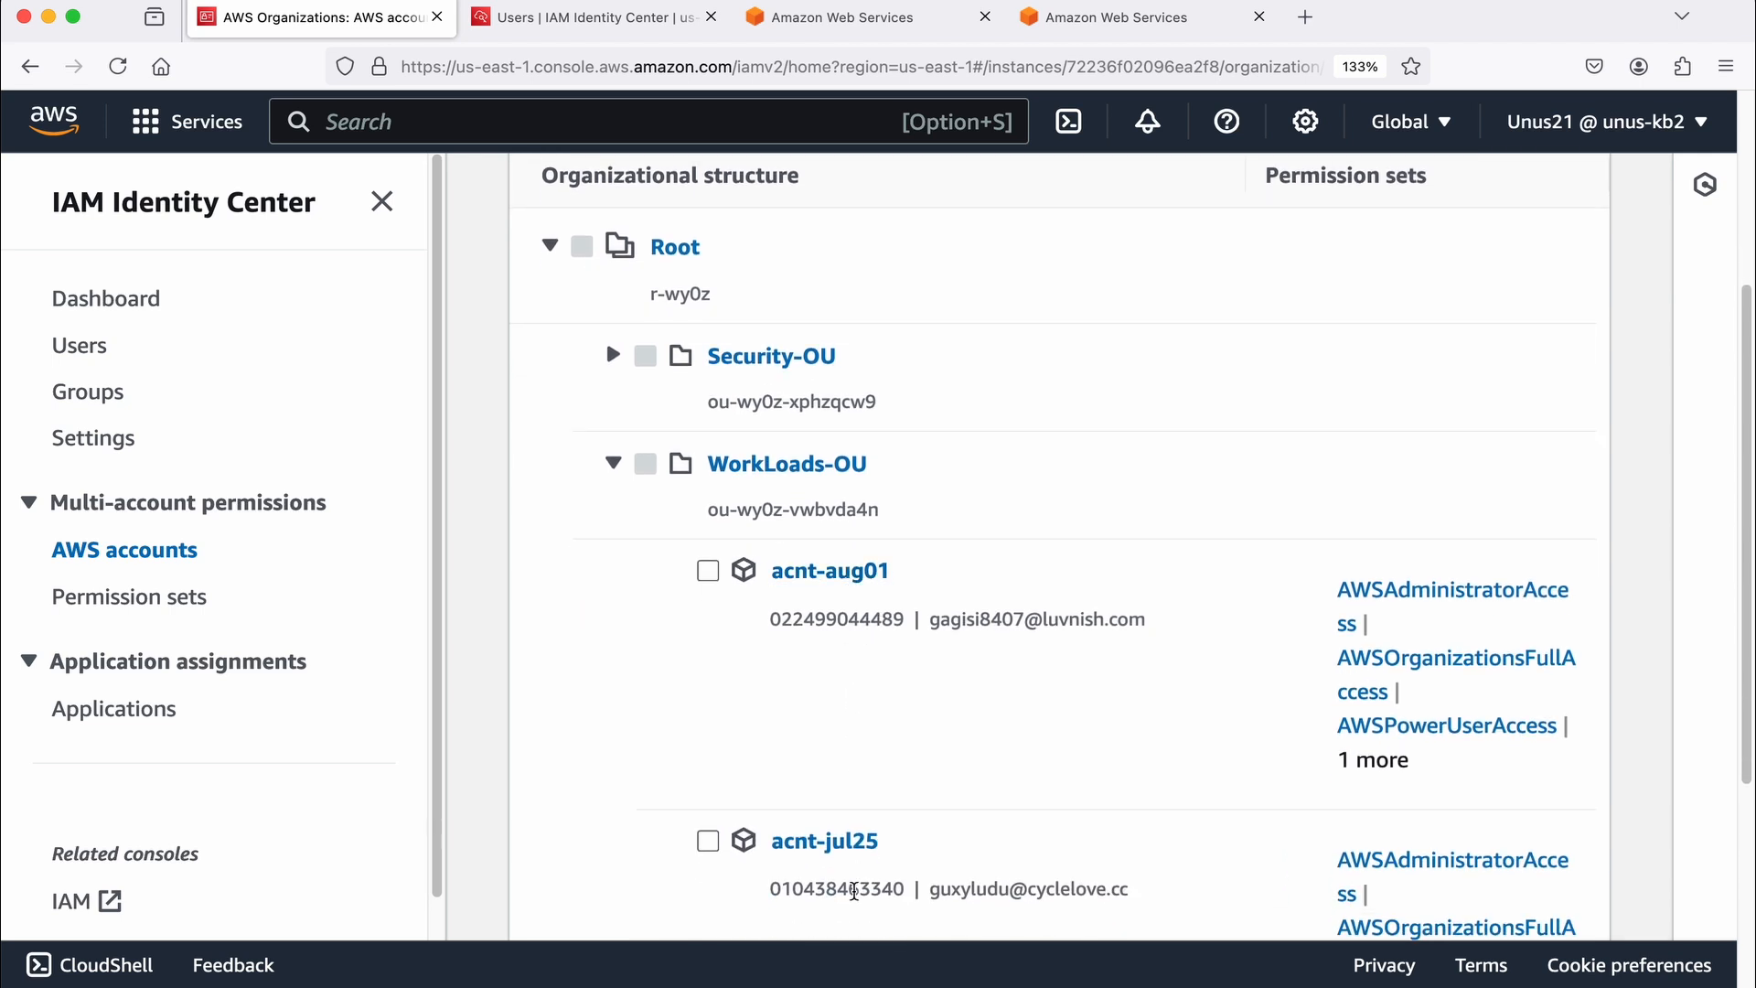
left_click(708, 572)
scroll(997, 588, "up", 3)
left_click(1449, 268)
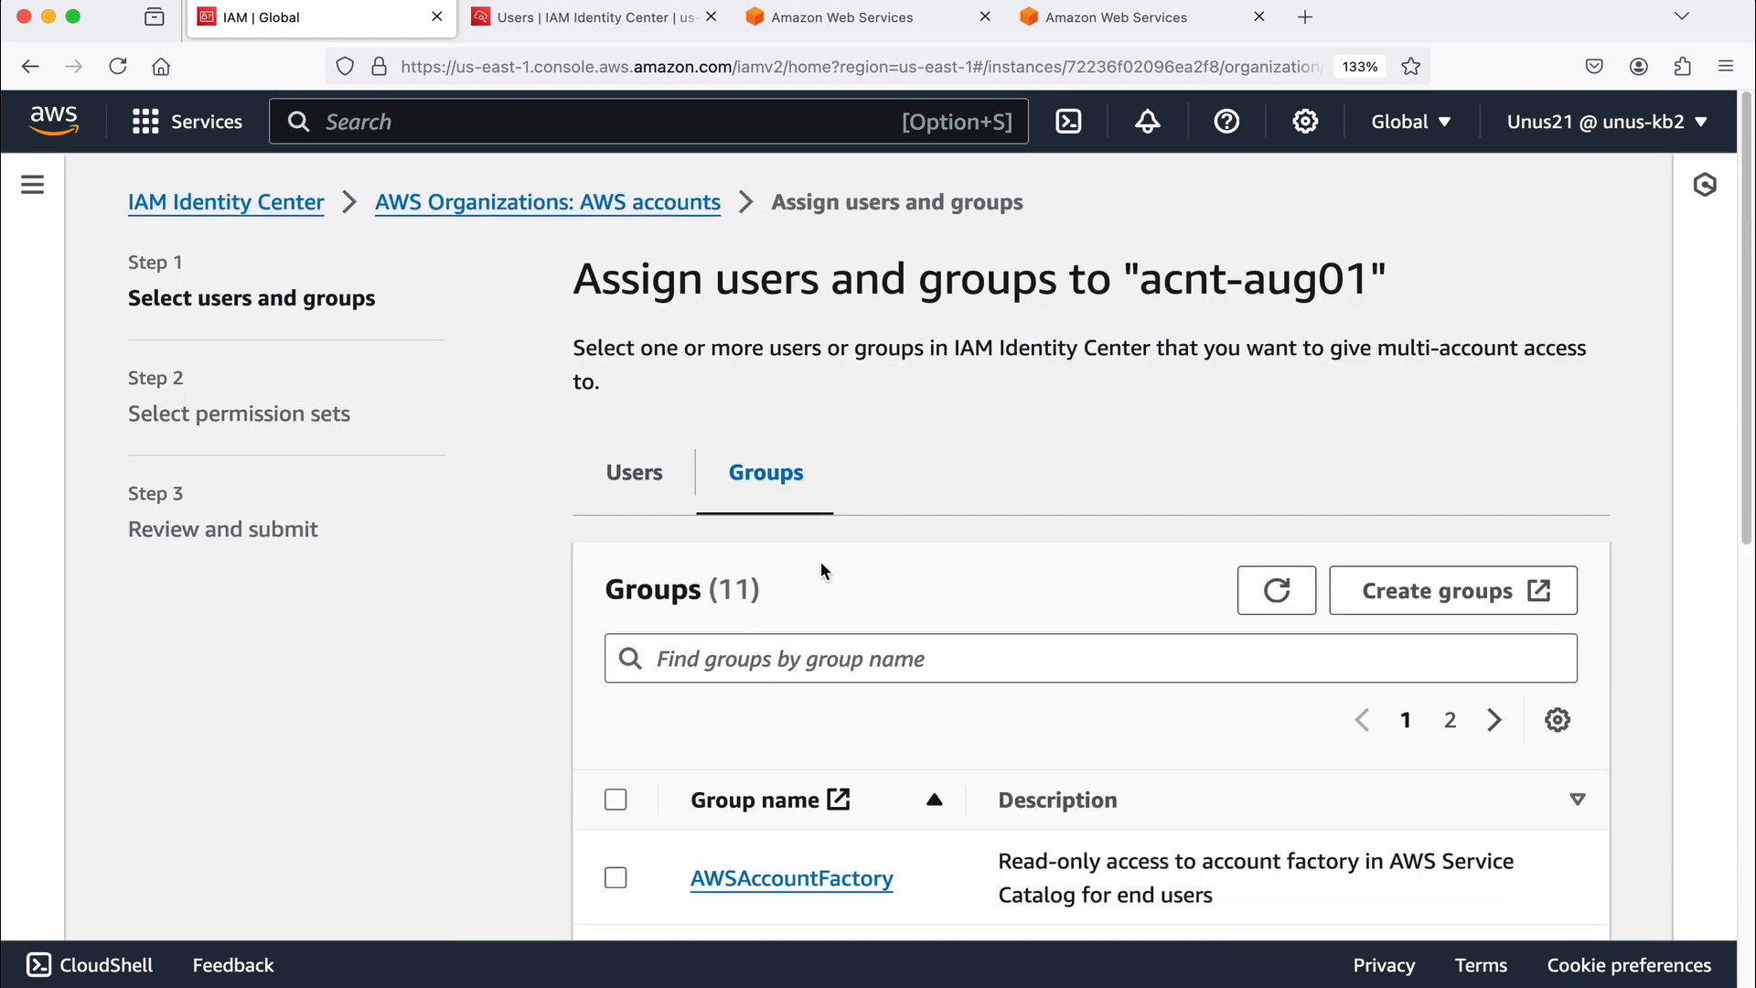
Step: Choose the user testuser101 for the acnt-aug01 assignment and proceed to the permission sets
left_click(647, 480)
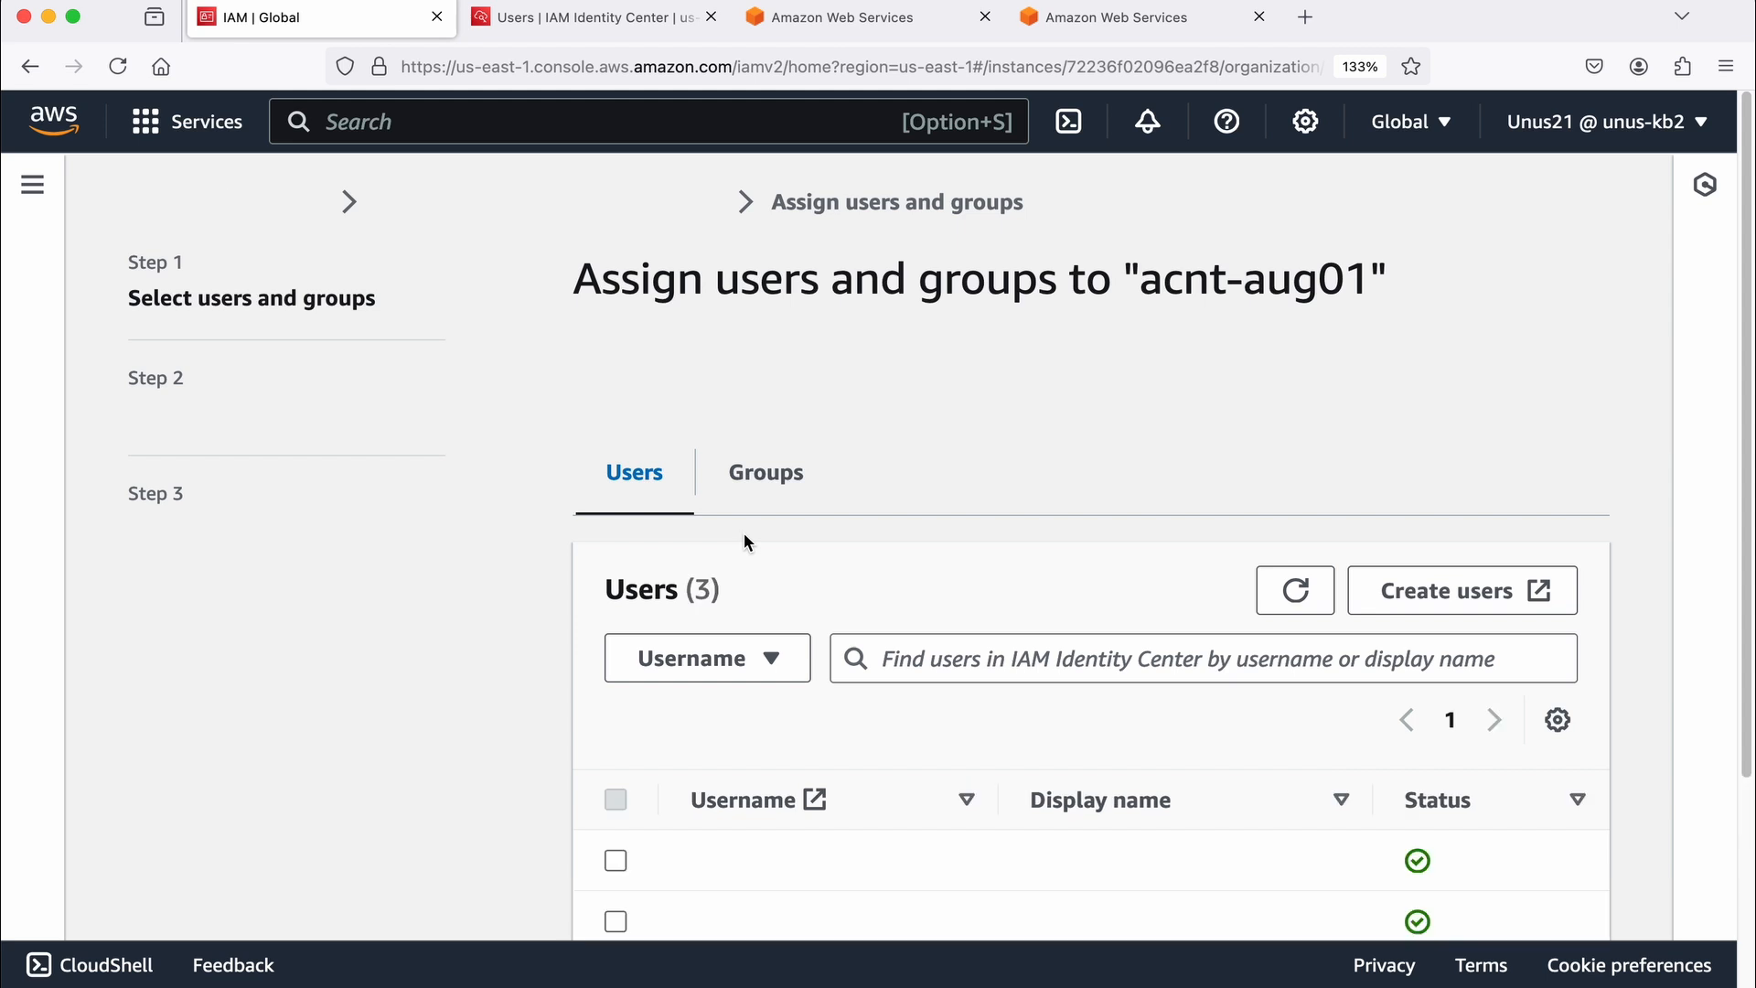
scroll(745, 535, "down", 3)
left_click(616, 657)
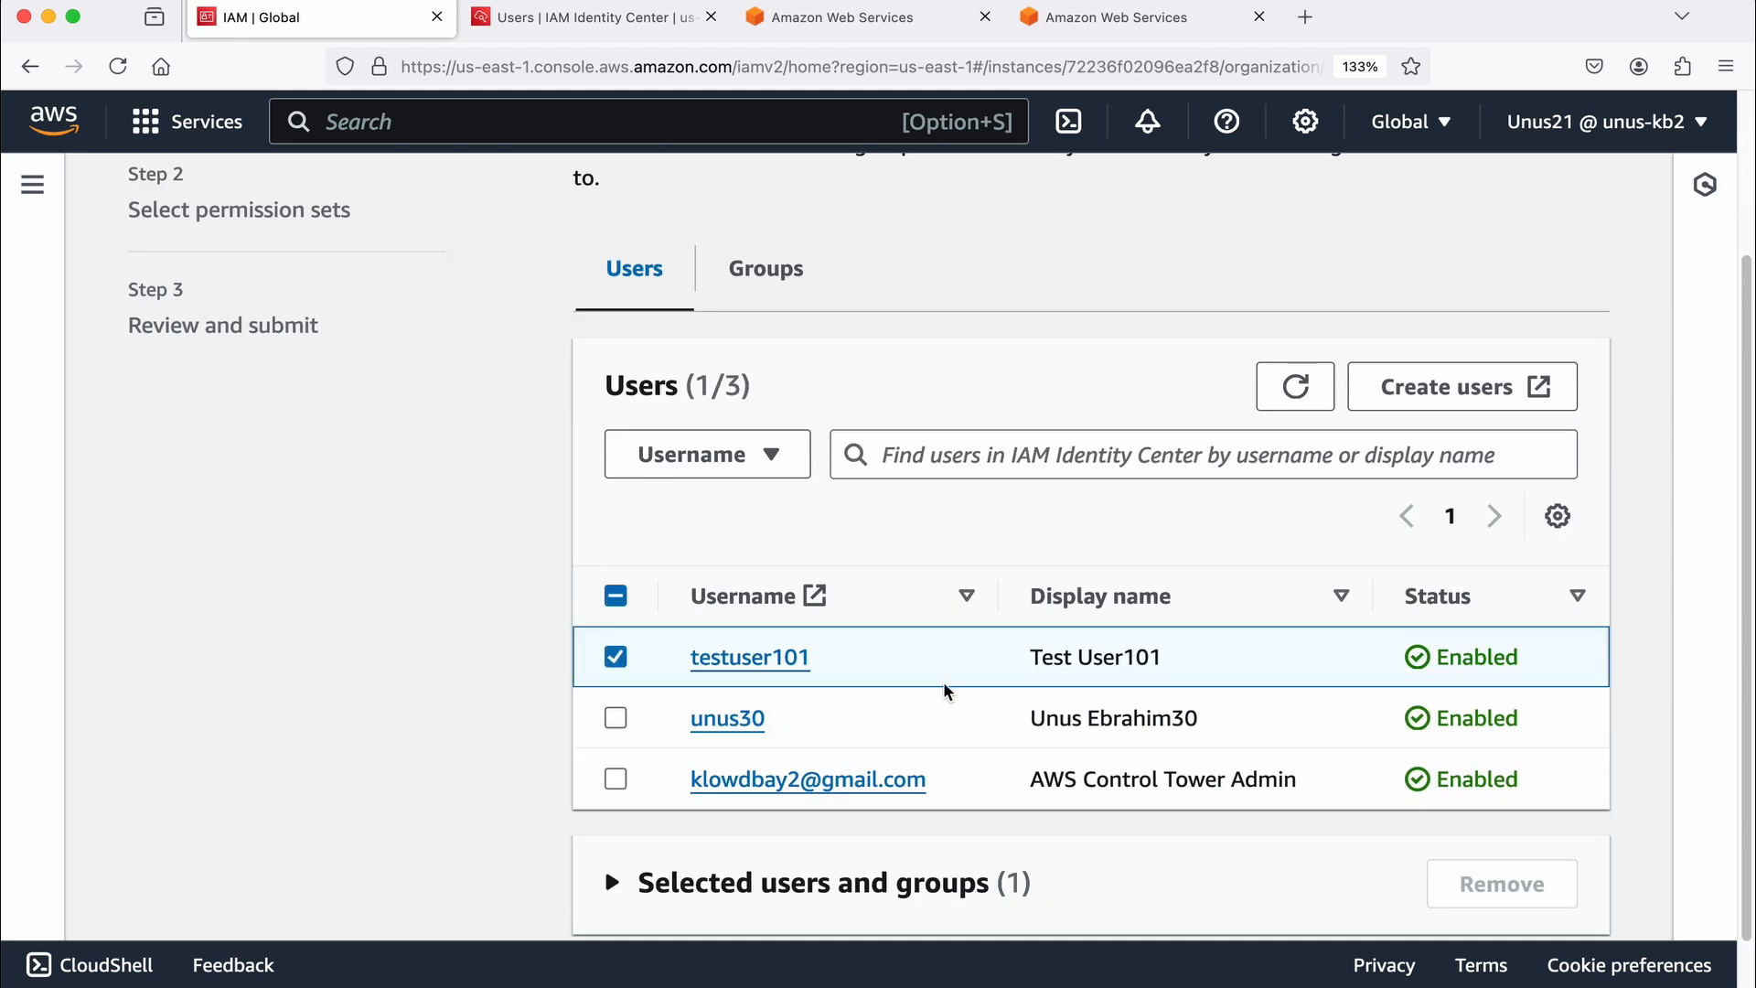
scroll(947, 690, "down", 2)
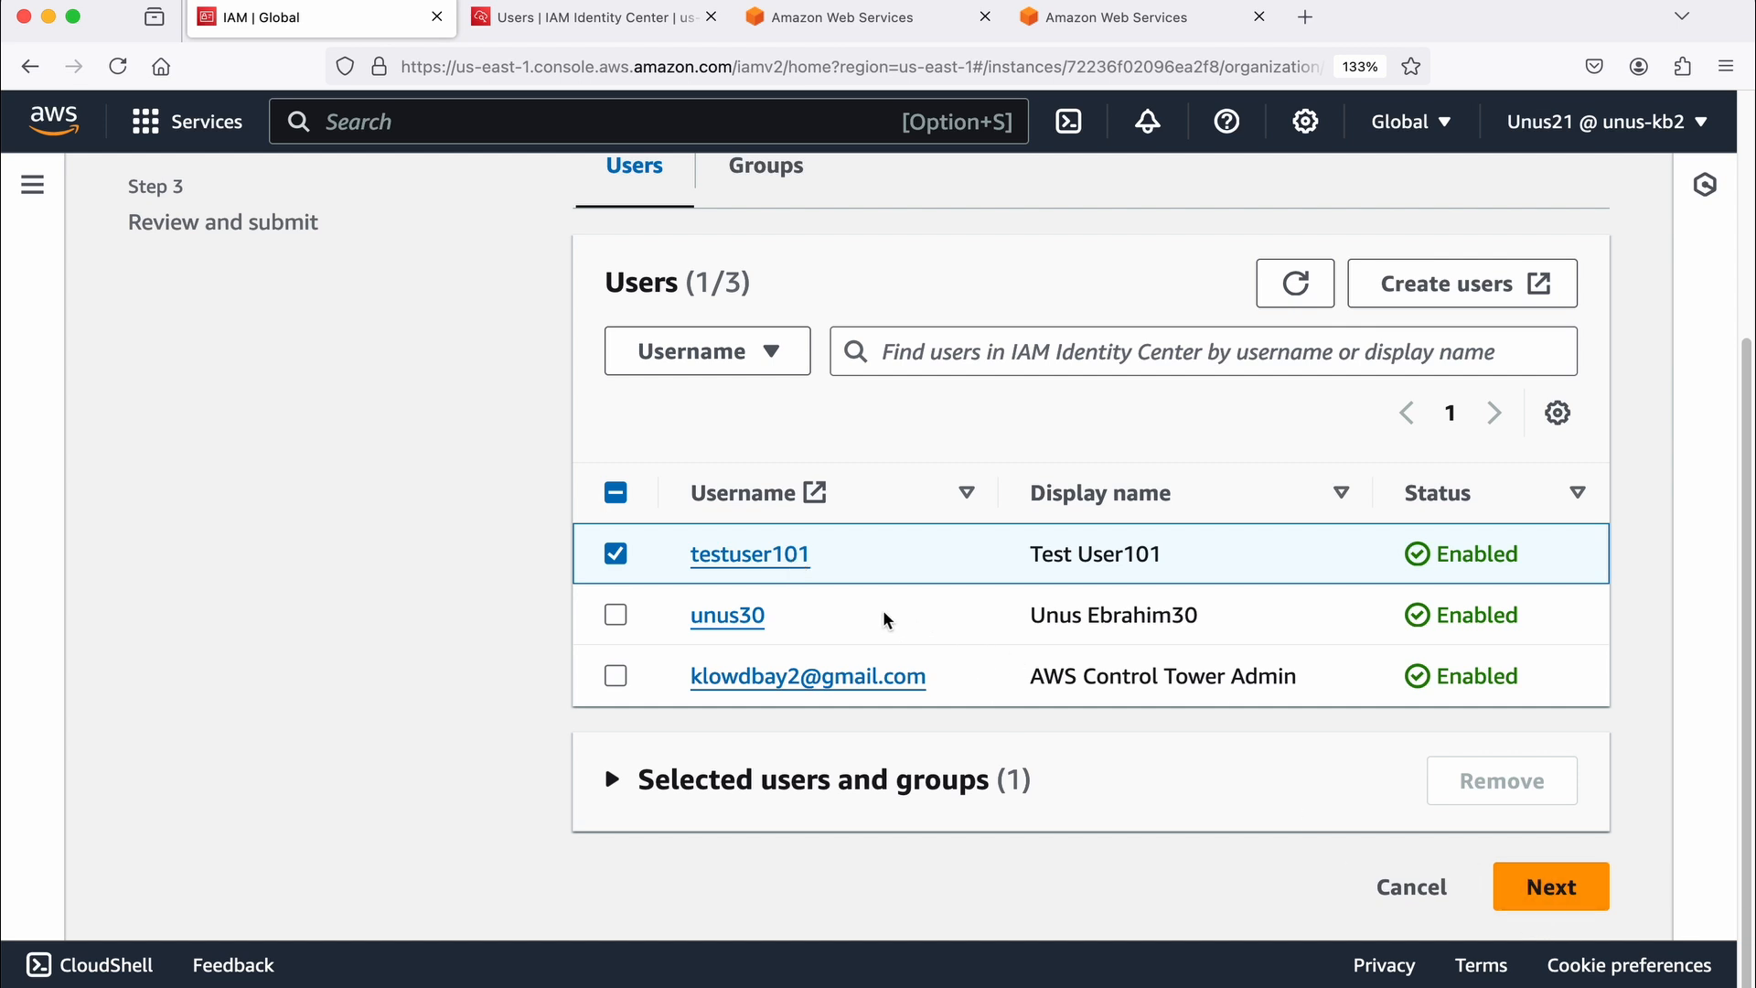
left_click(1566, 908)
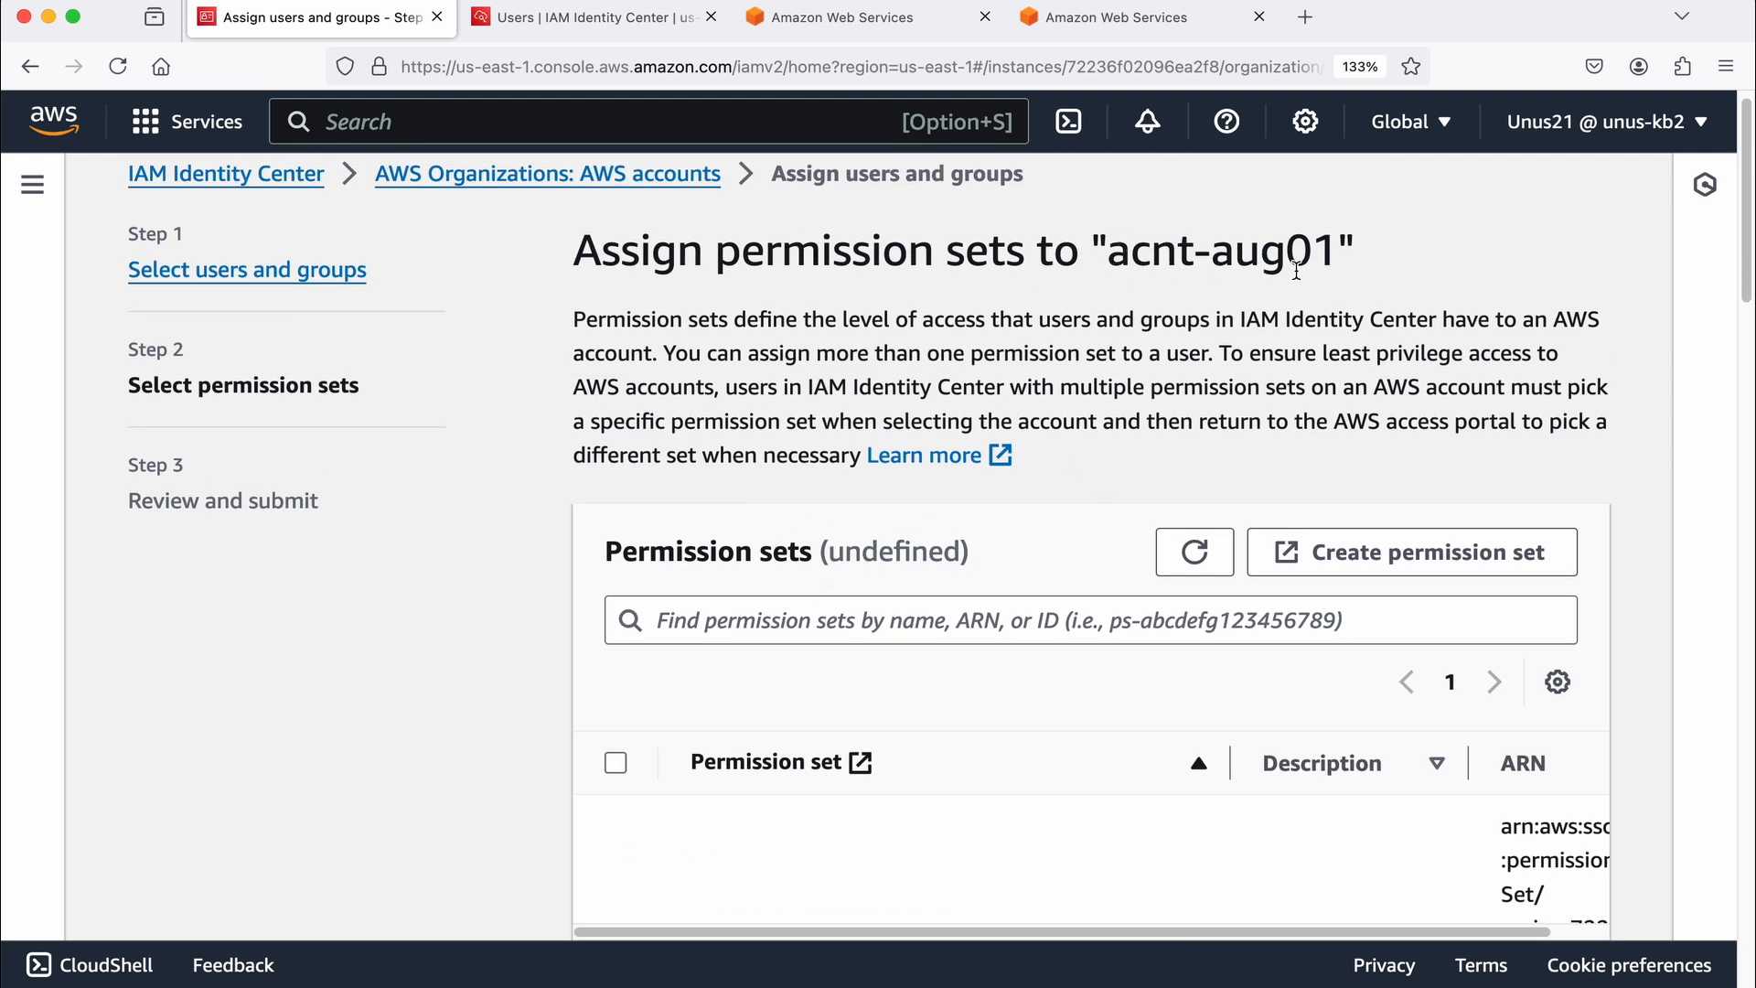
Step: Filter the permission sets by "data", select DataAnalyst for acnt-aug01, and submit the reviewed assignment
scroll(835, 362, "down", 2)
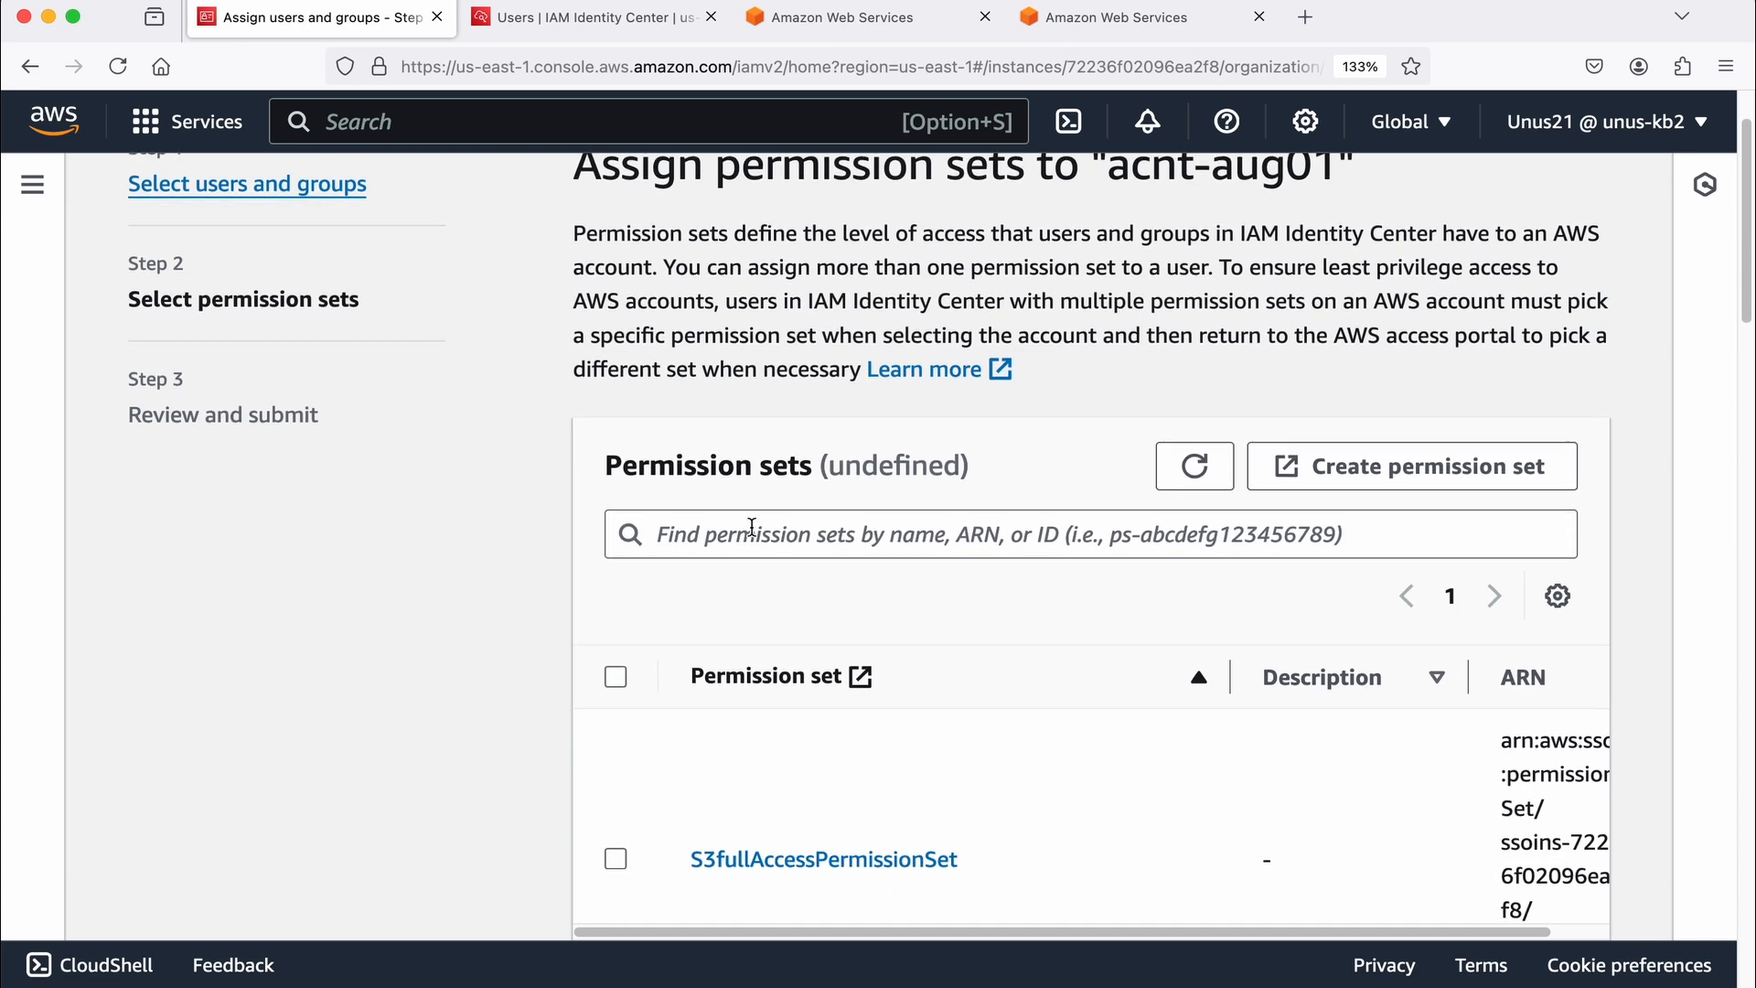
scroll(748, 521, "down", 10)
scroll(745, 517, "down", 6)
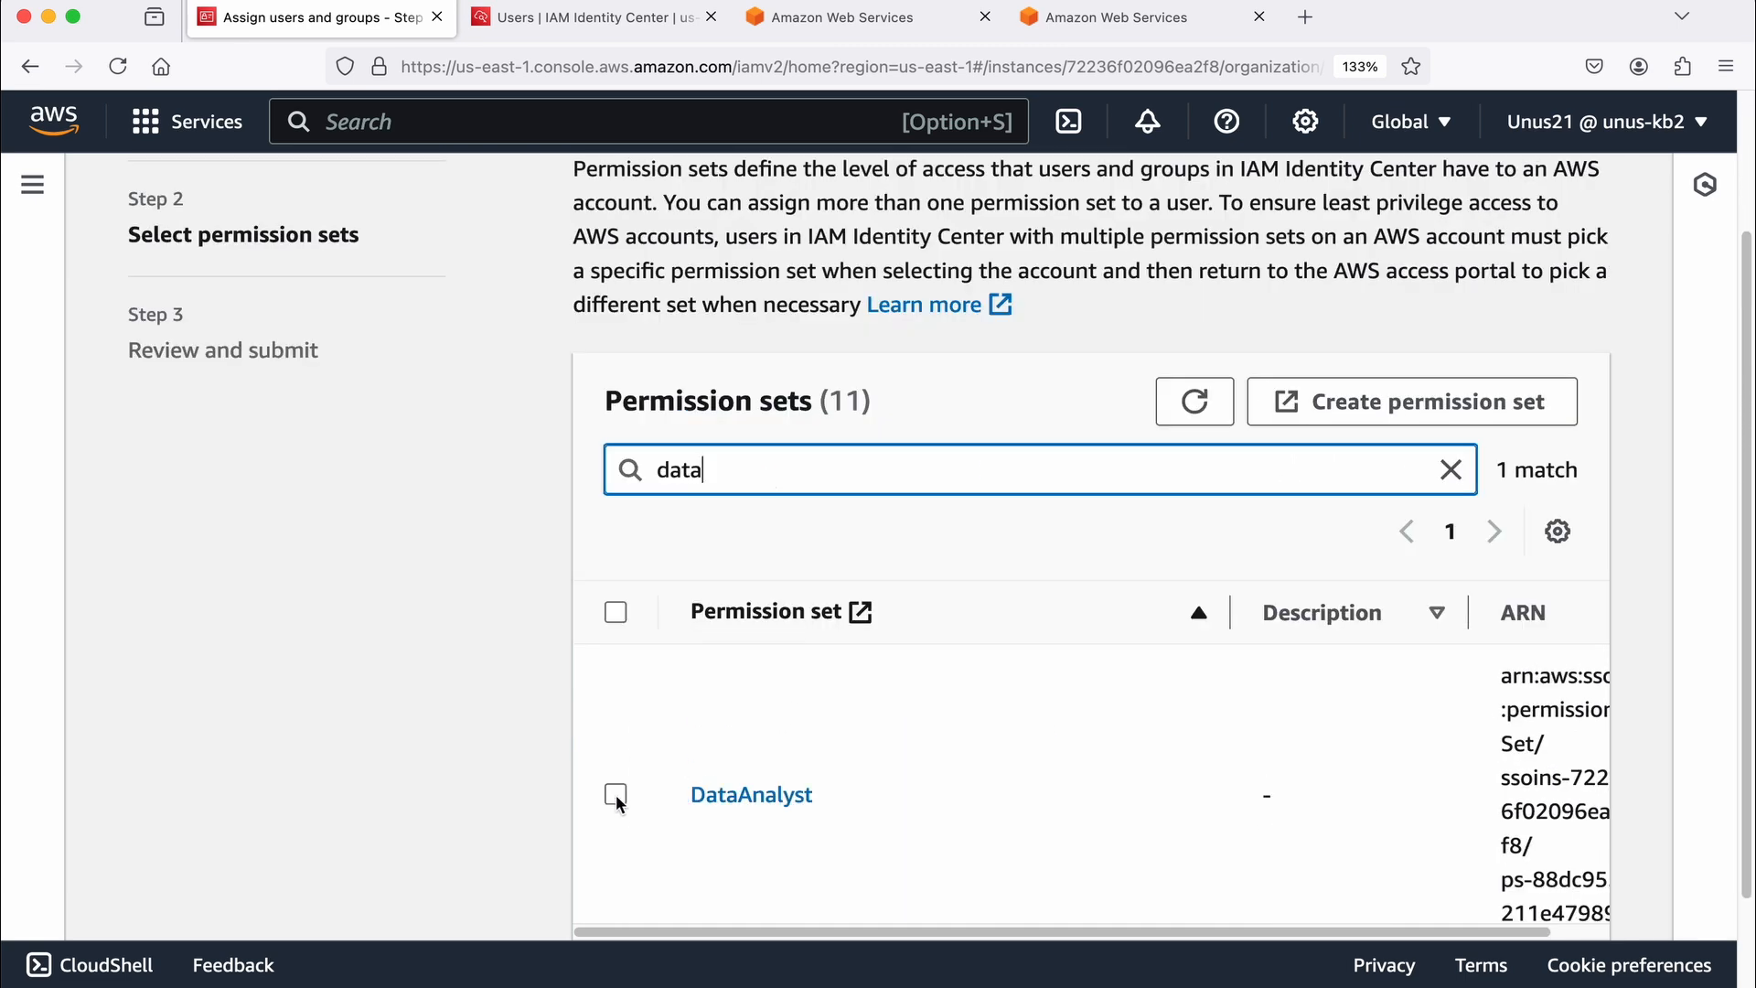
left_click(616, 794)
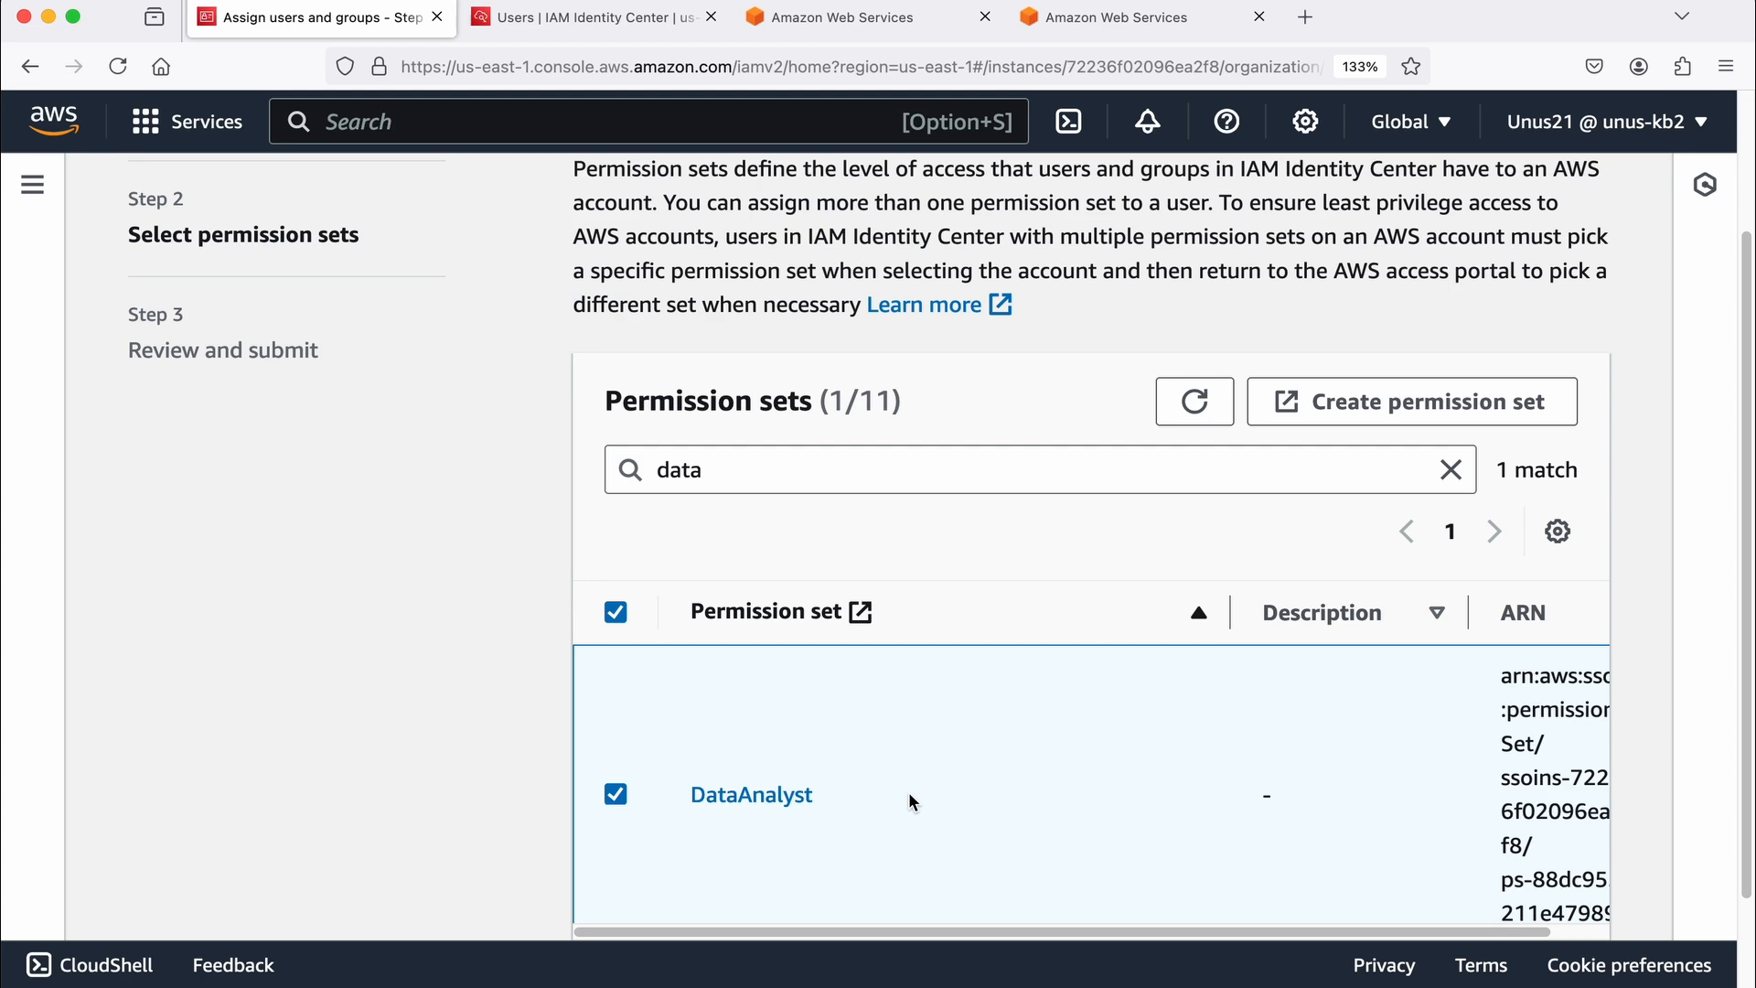
scroll(908, 792, "down", 5)
left_click(1548, 886)
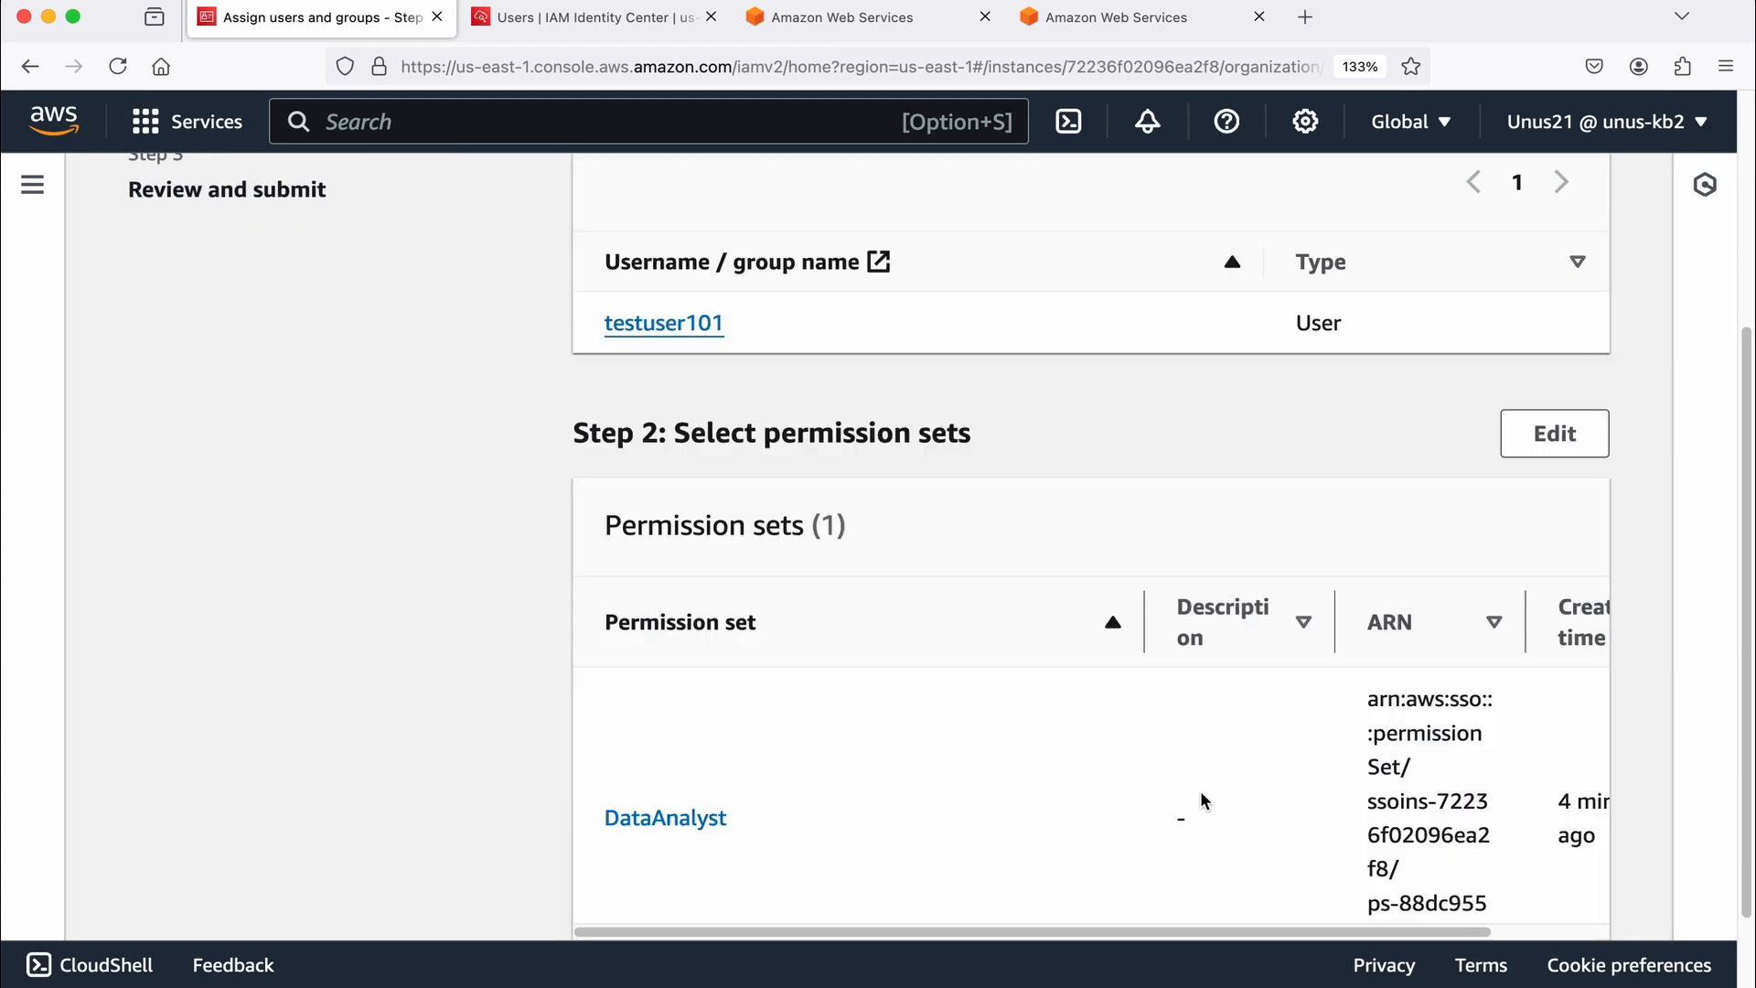
scroll(1199, 799, "down", 3)
left_click(1538, 885)
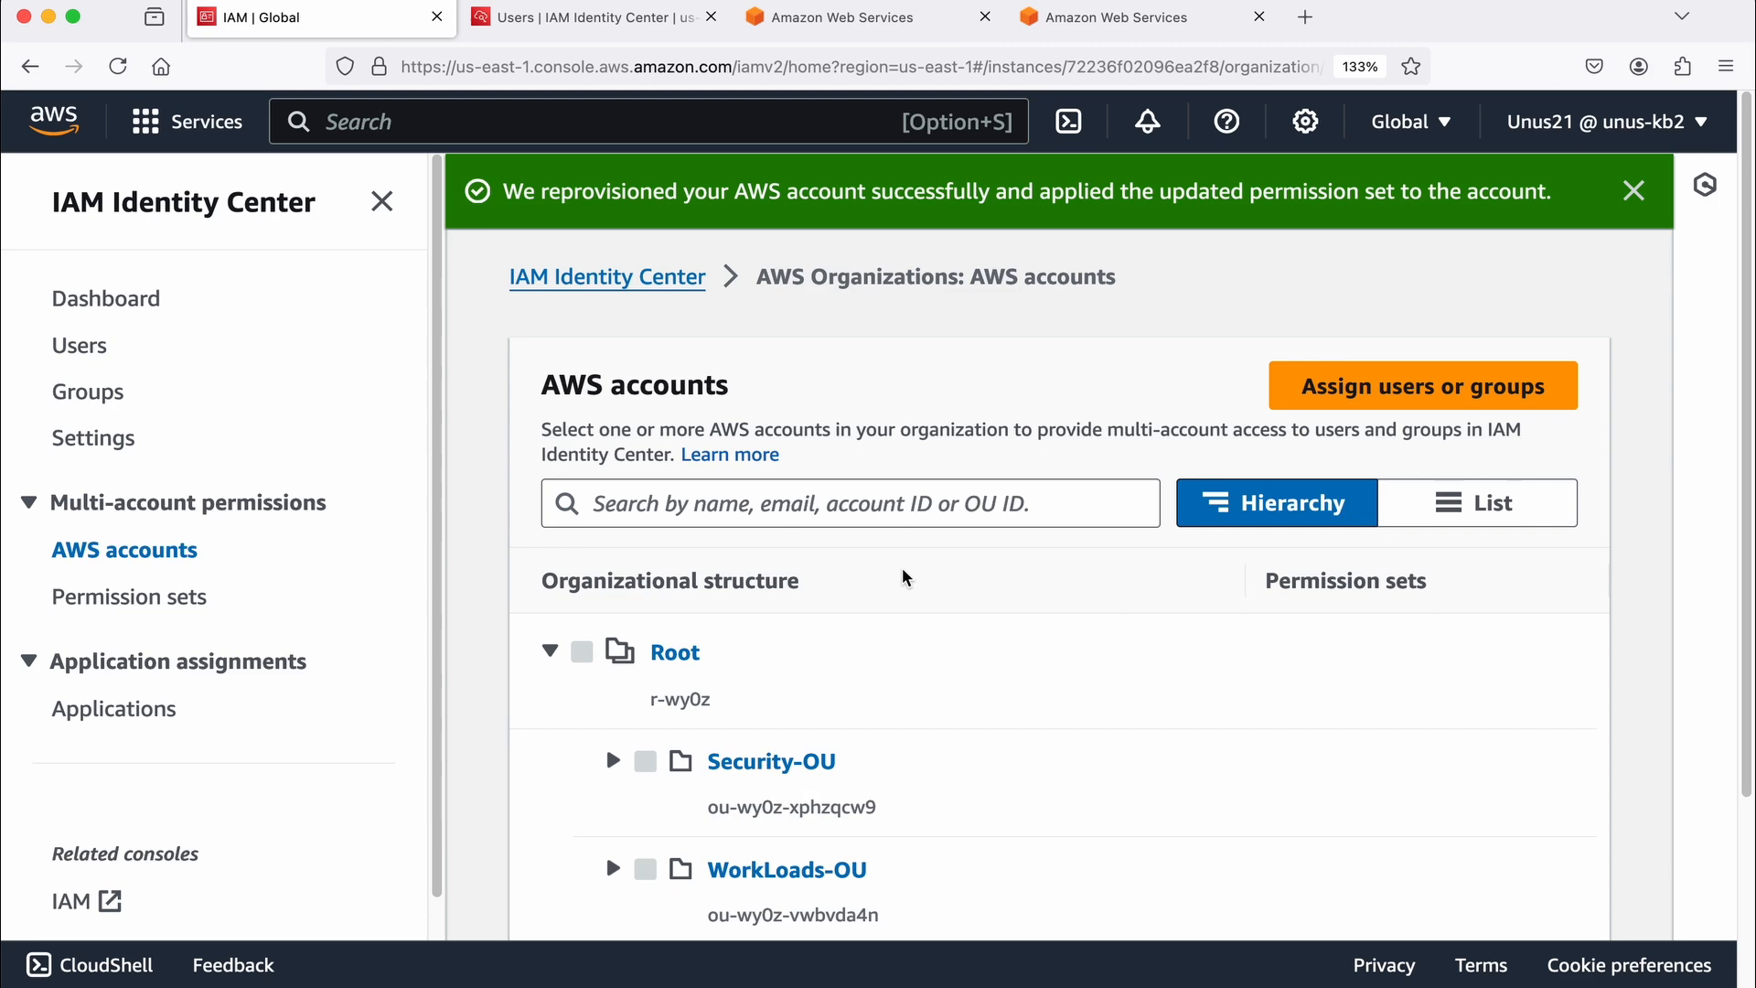
Step: Expand WorkLoads-OU, select the acnt-jul25 account, and start assigning users or groups to it
scroll(906, 667, "down", 1)
left_click(612, 816)
scroll(858, 815, "down", 2)
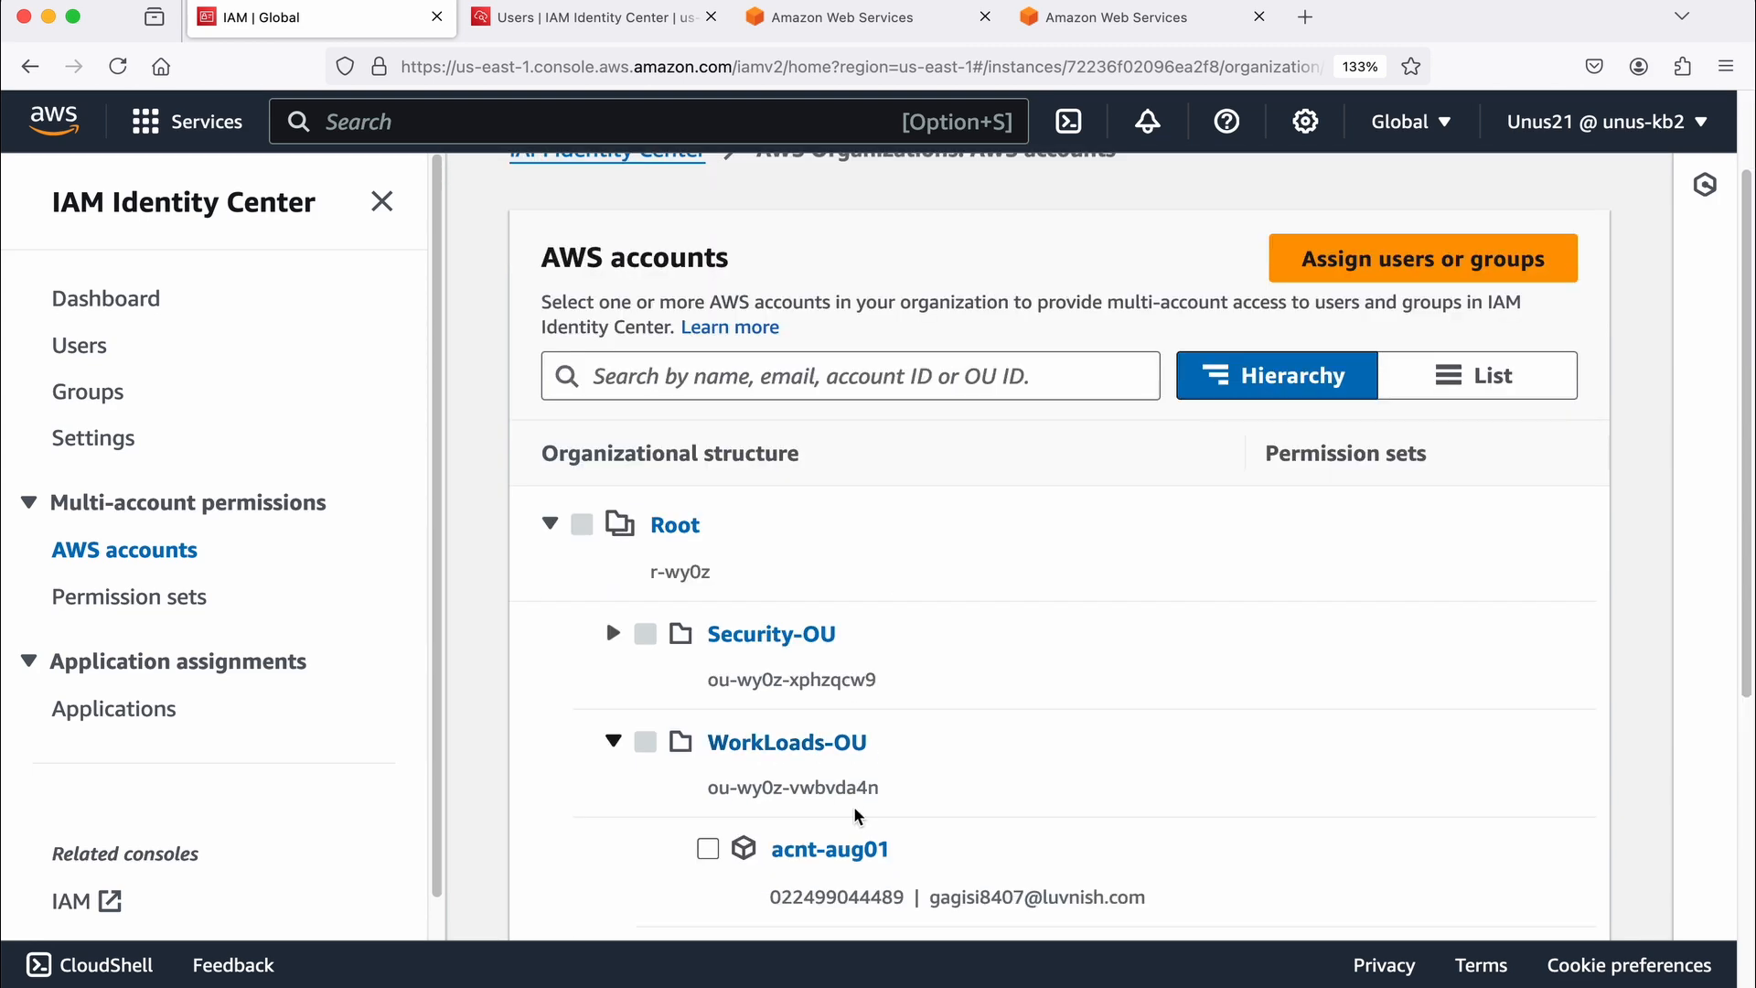
scroll(917, 801, "down", 3)
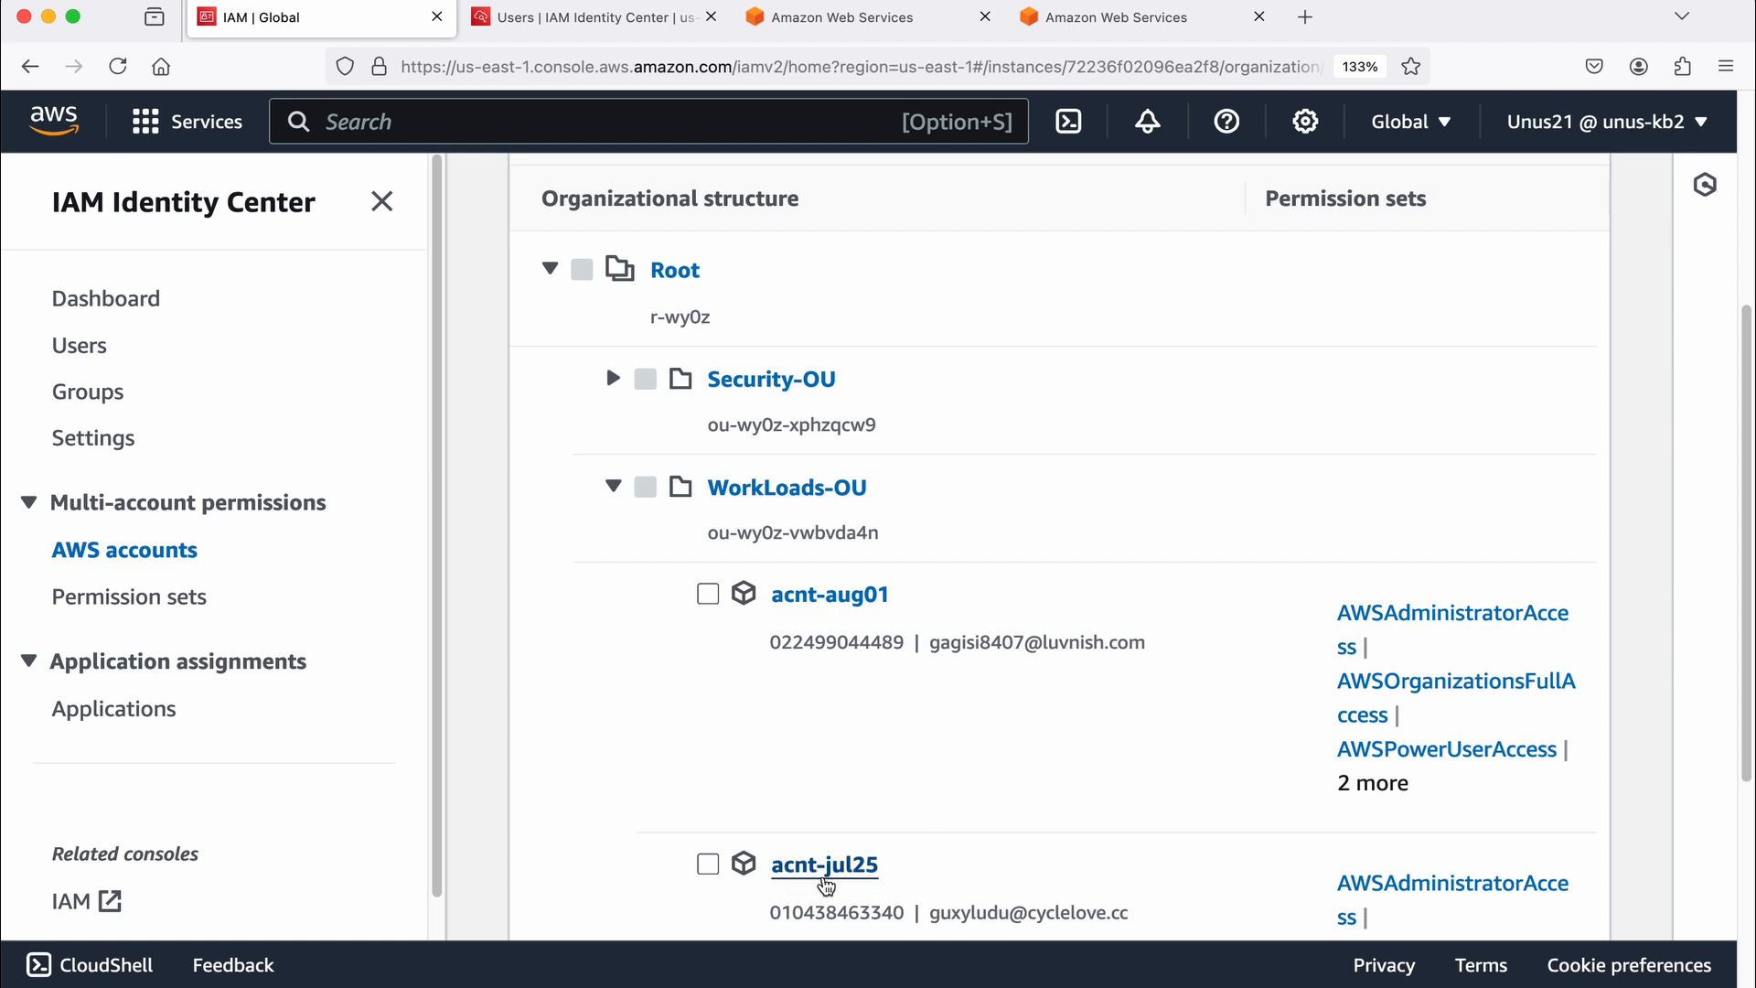
left_click(707, 864)
scroll(1259, 674, "up", 3)
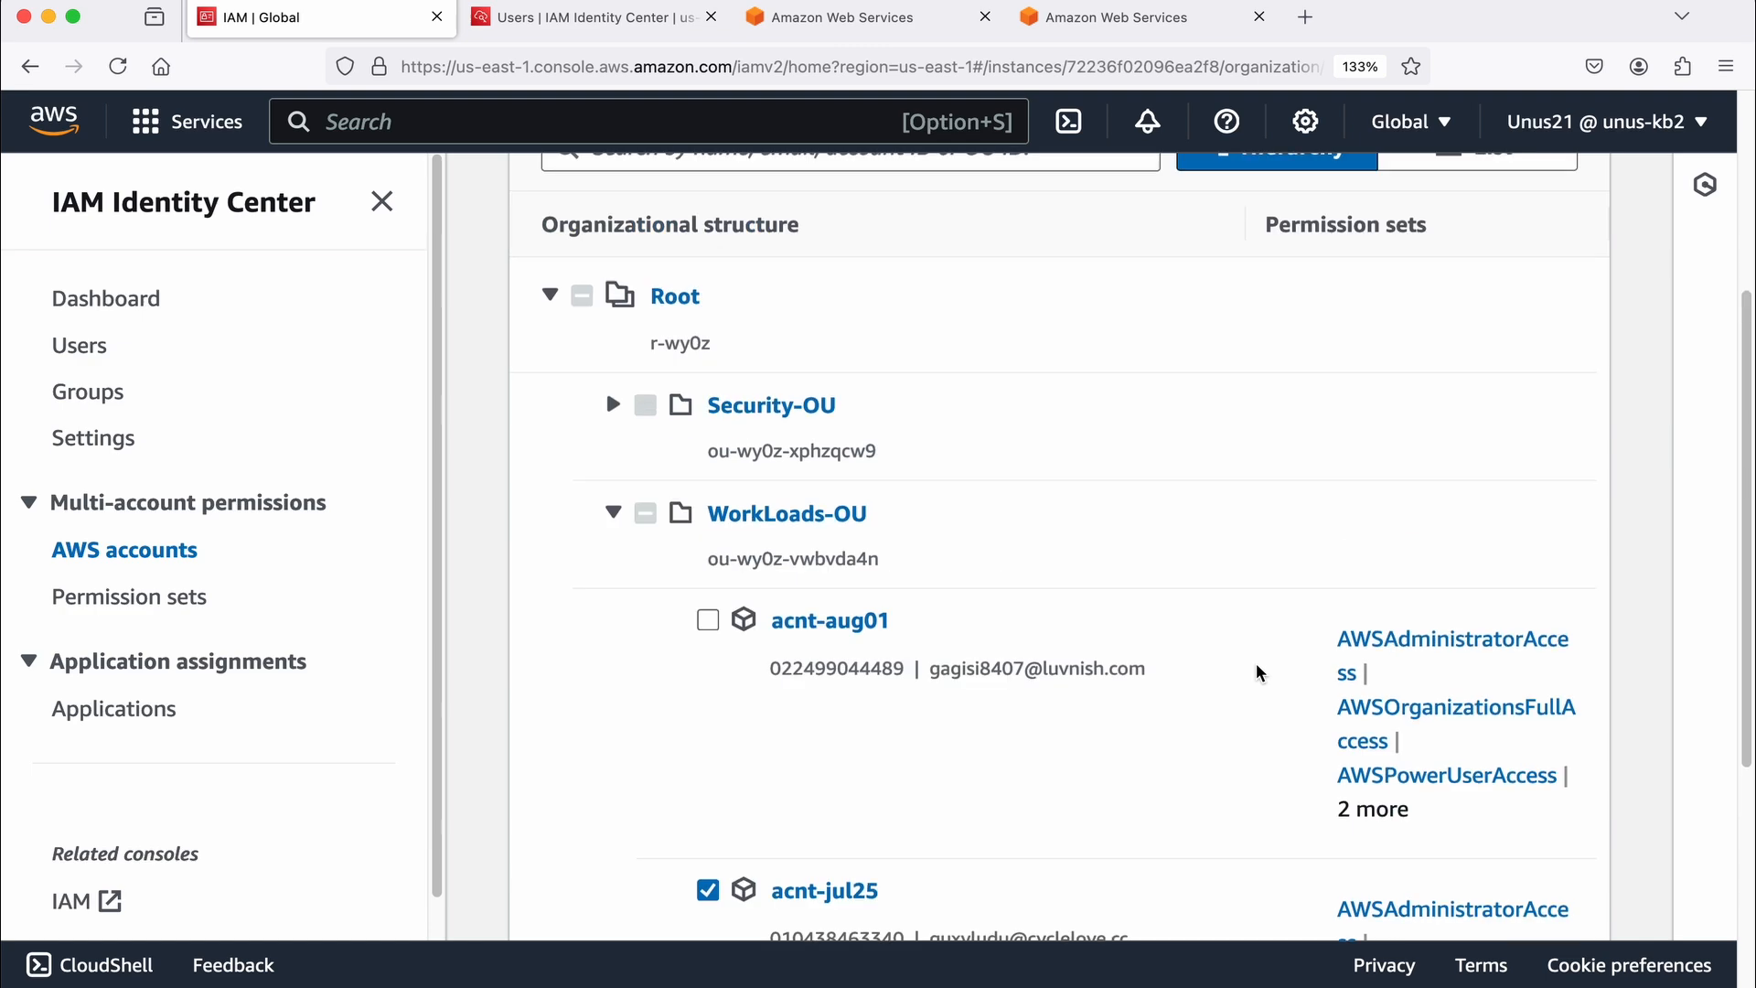
scroll(1357, 479, "up", 1)
left_click(1478, 196)
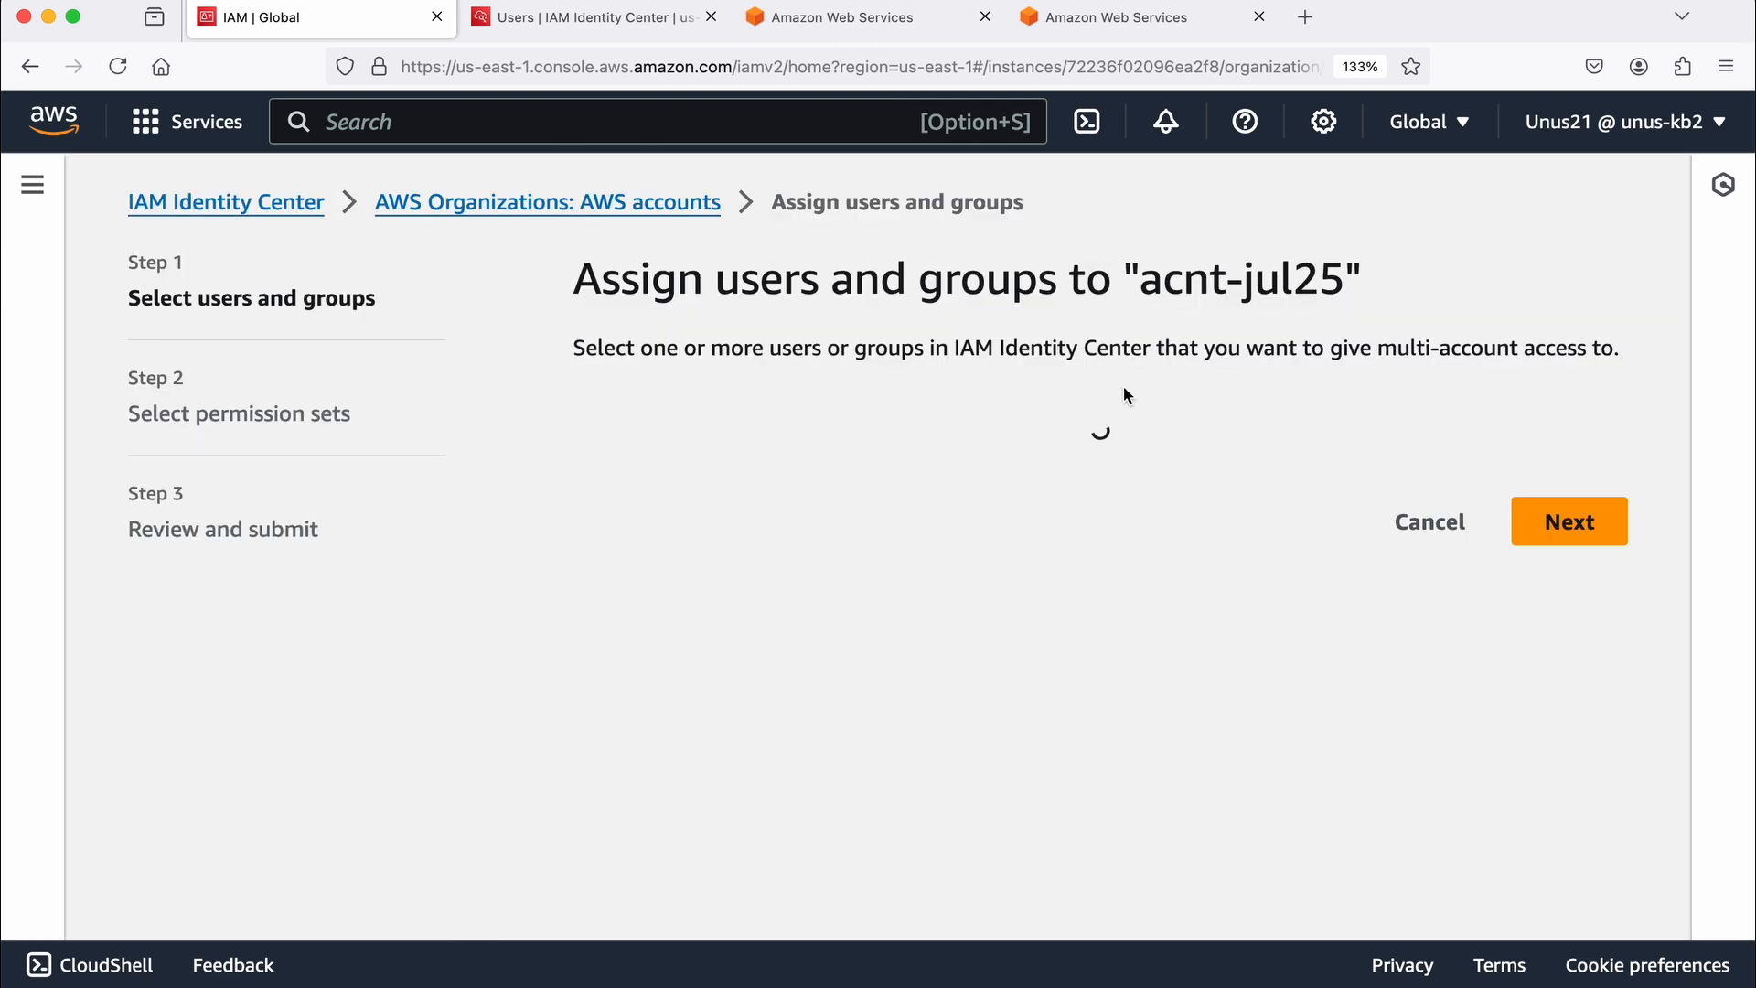
Step: Choose the user testuser101 for the acnt-jul25 assignment and proceed to the permission sets
left_click(634, 472)
scroll(804, 634, "down", 2)
left_click(817, 671)
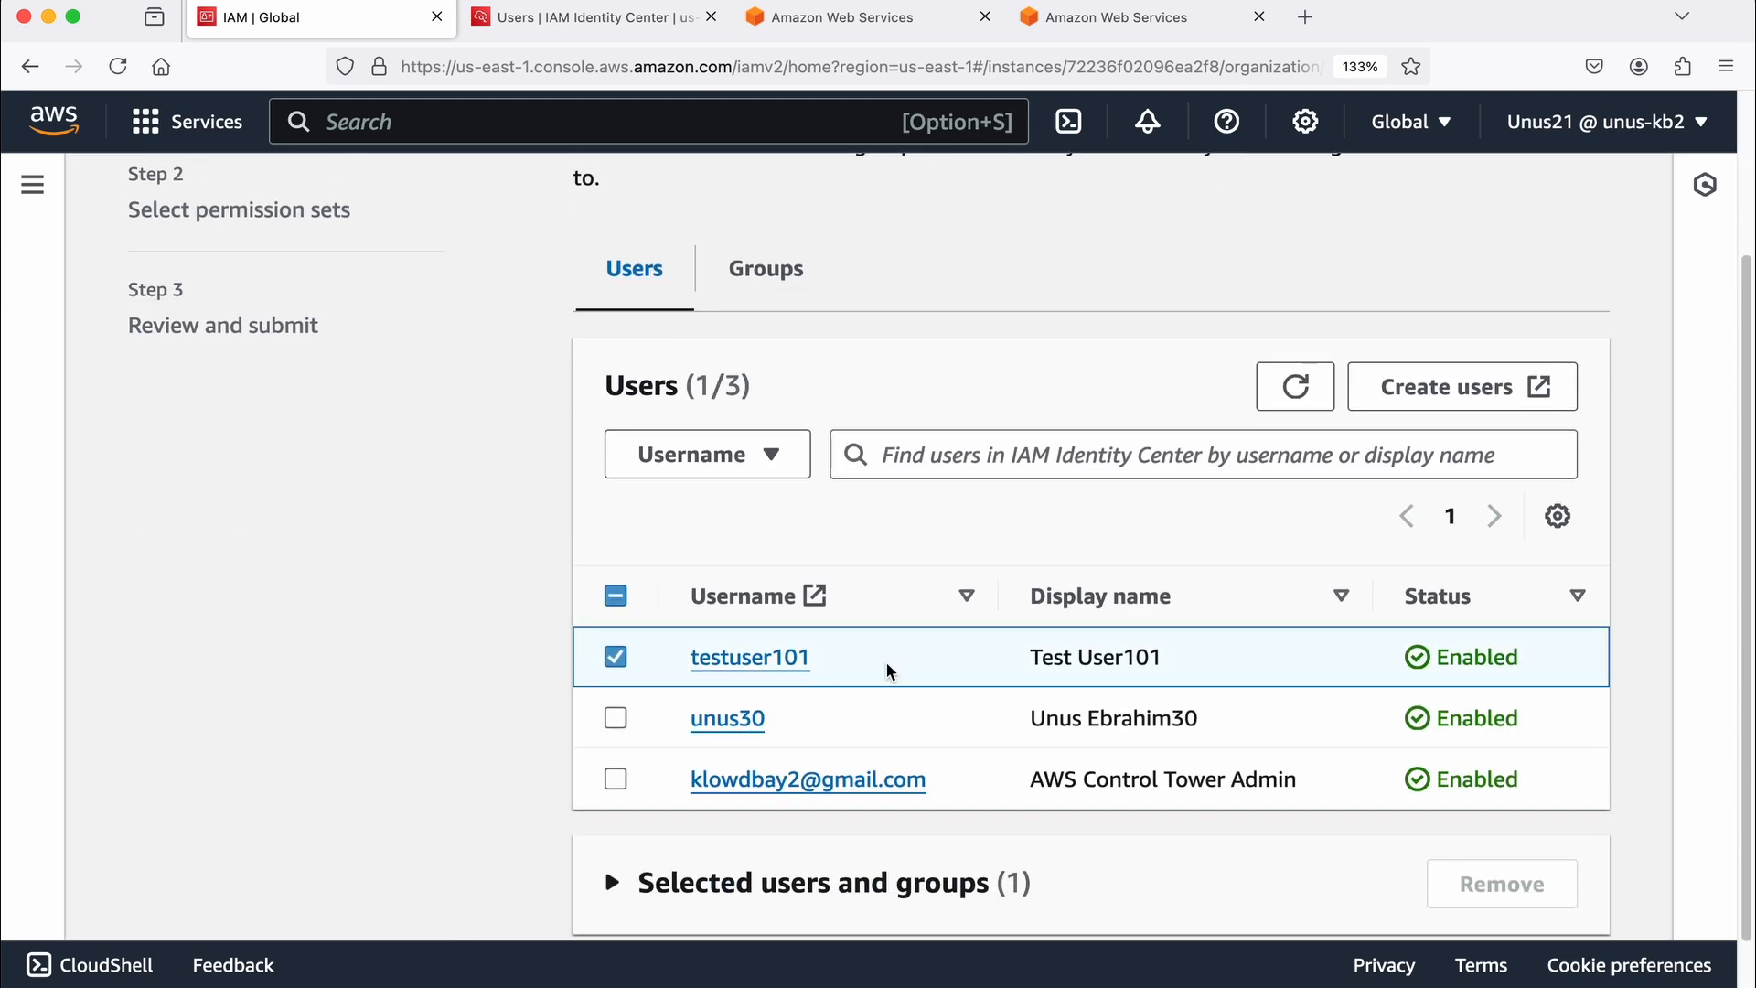
scroll(1543, 898, "down", 1)
left_click(1544, 896)
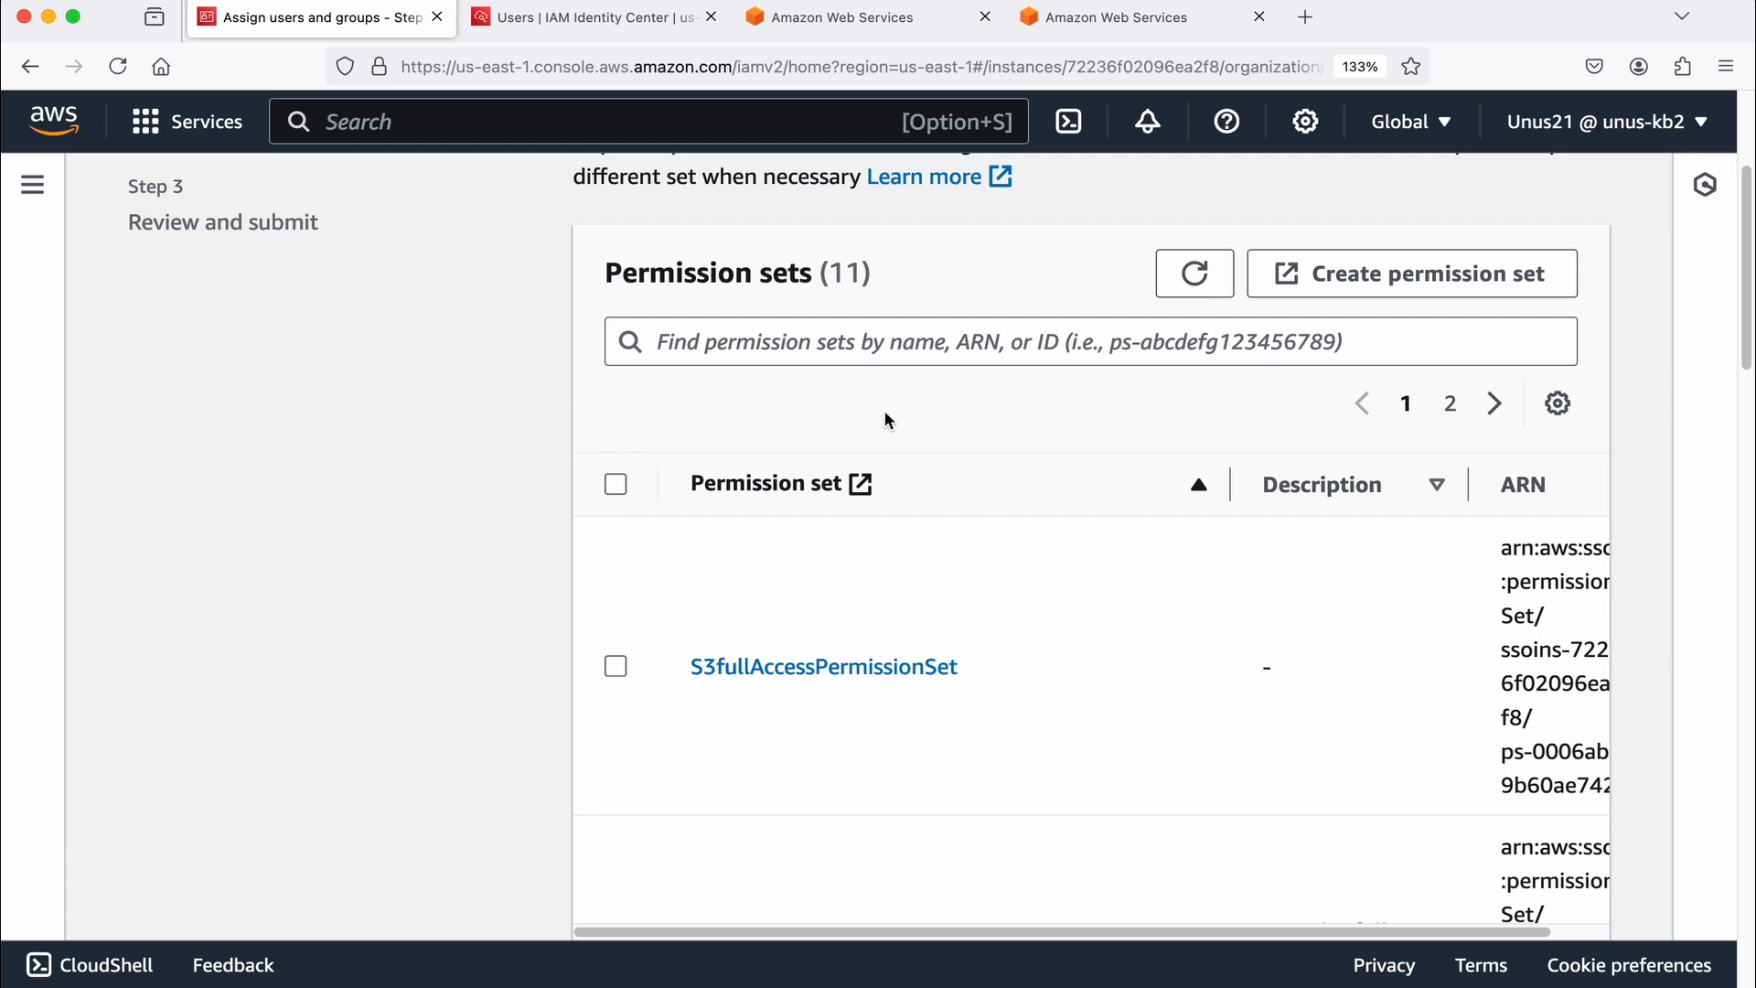
Step: Filter the permission sets by "billi", select Billing for acnt-jul25, and submit the assignment
left_click(724, 343)
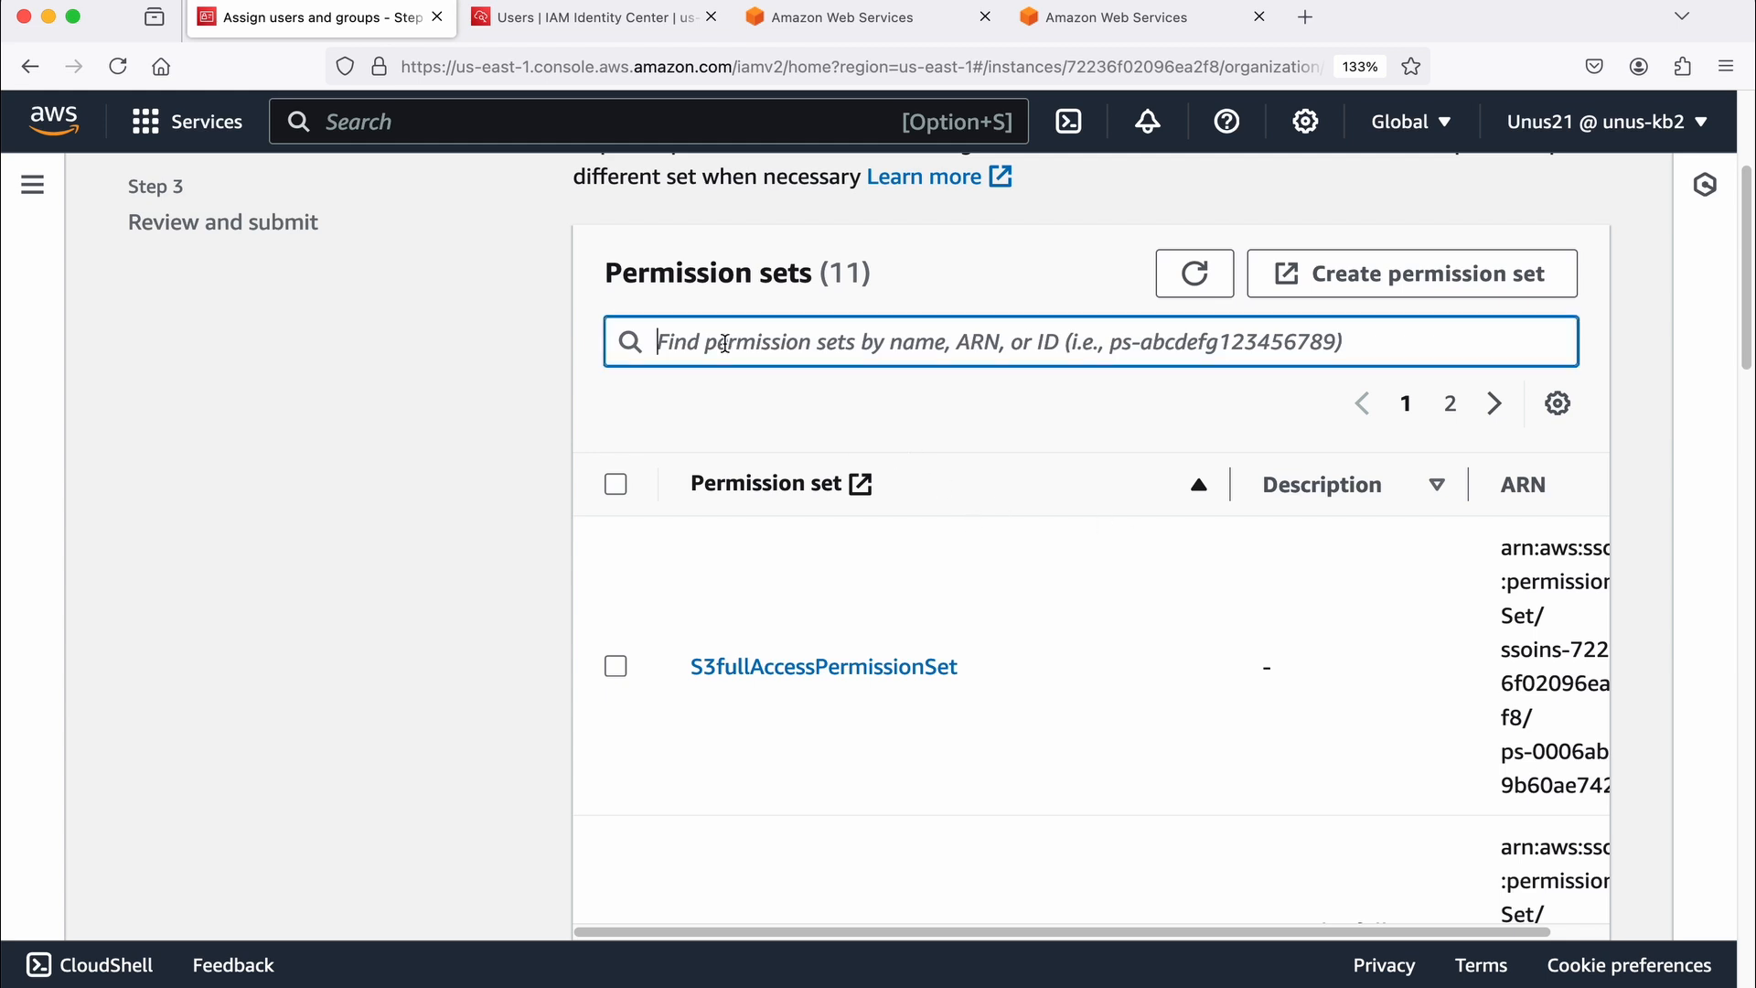
type("billi")
left_click(620, 668)
scroll(937, 695, "down", 5)
left_click(1550, 886)
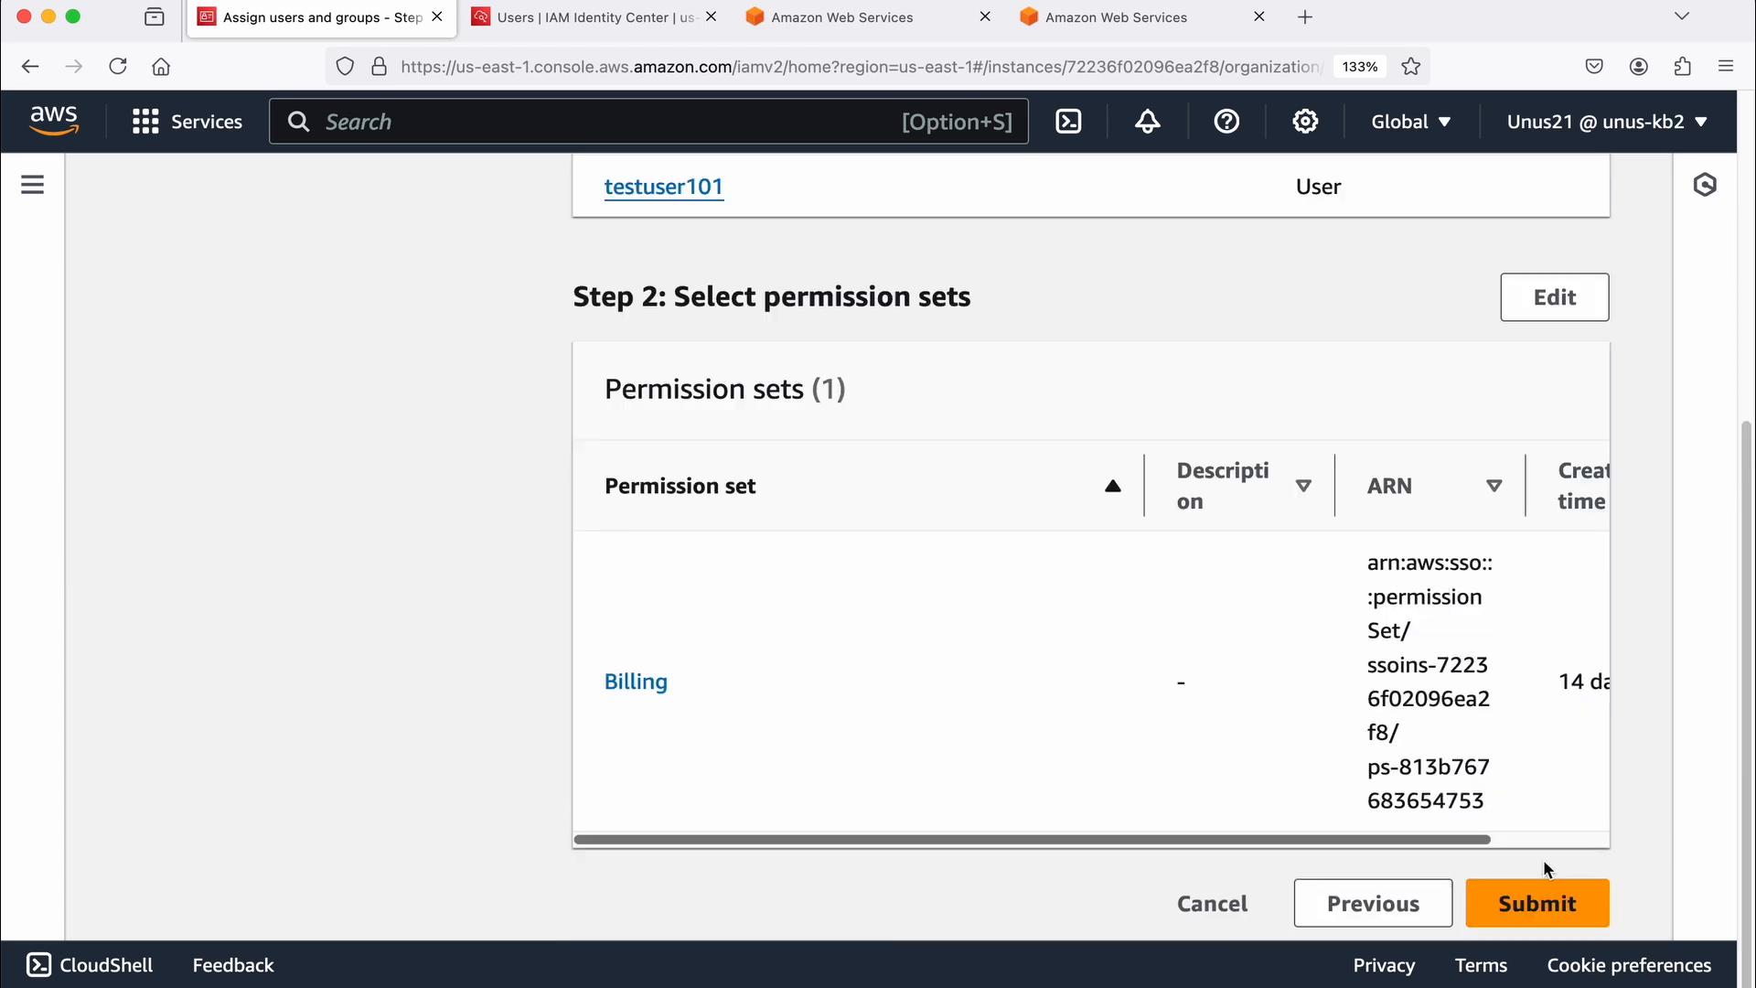
left_click(1543, 909)
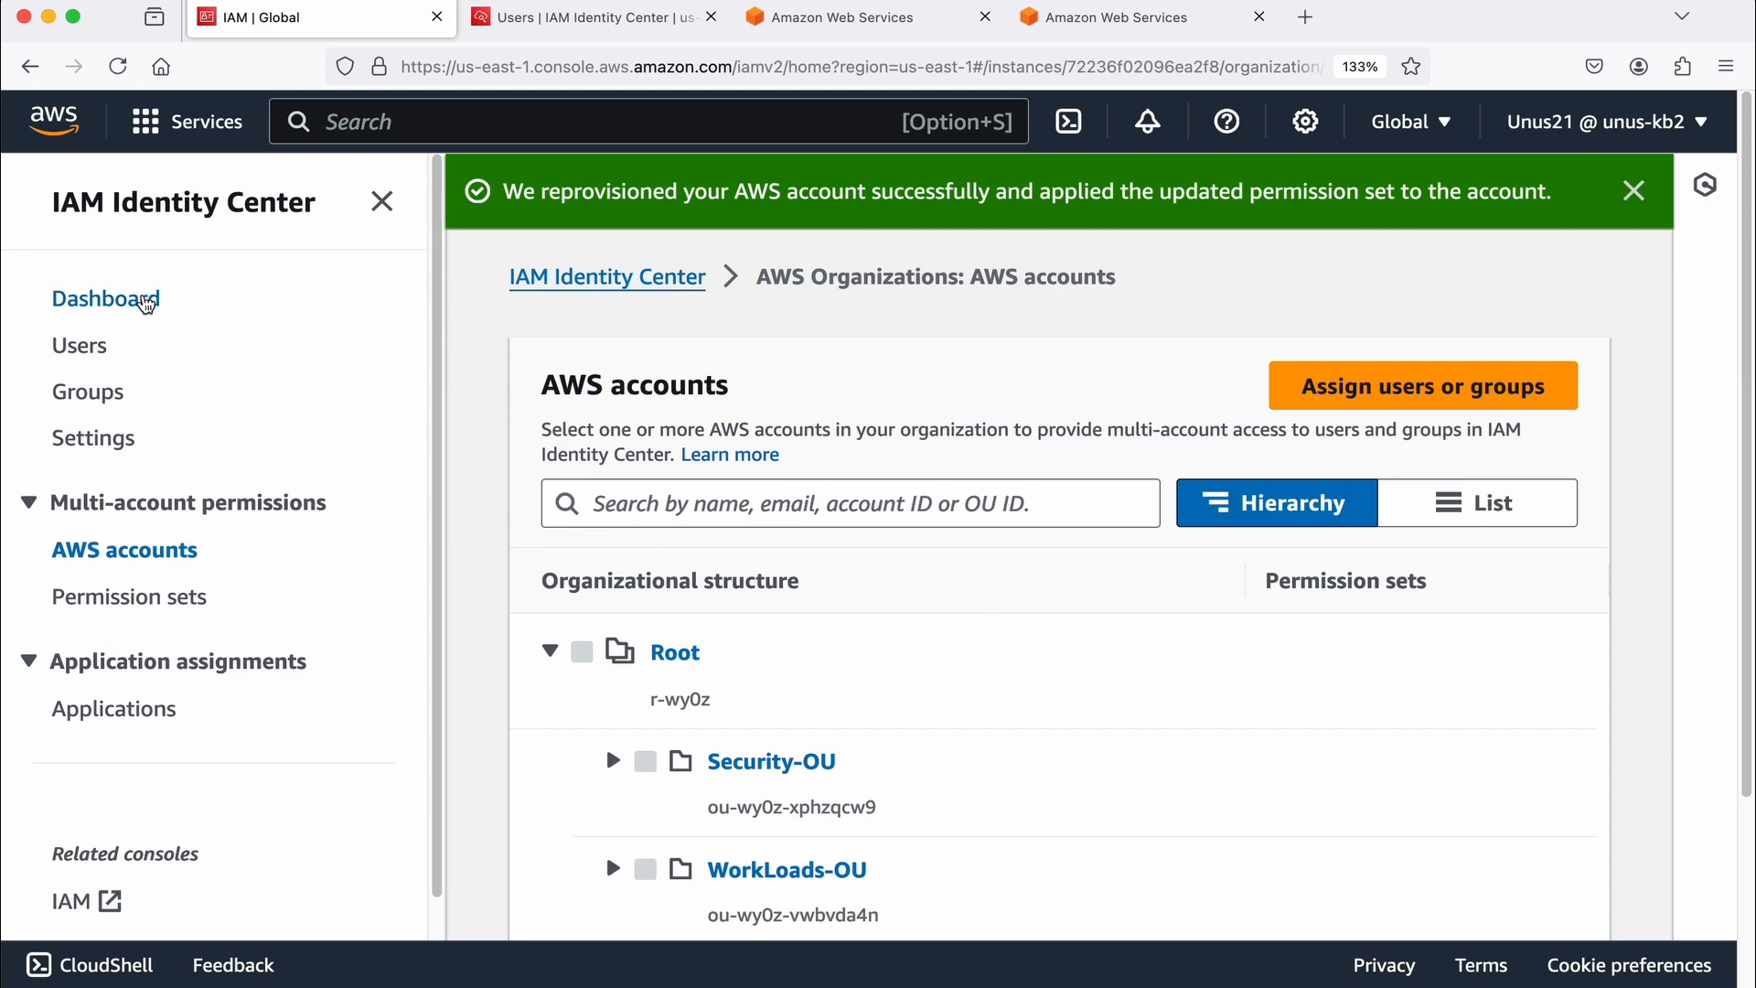
Step: Open the AWS access portal URL listed on the IAM Identity Center dashboard
left_click(143, 302)
scroll(1412, 618, "down", 5)
scroll(1399, 621, "down", 4)
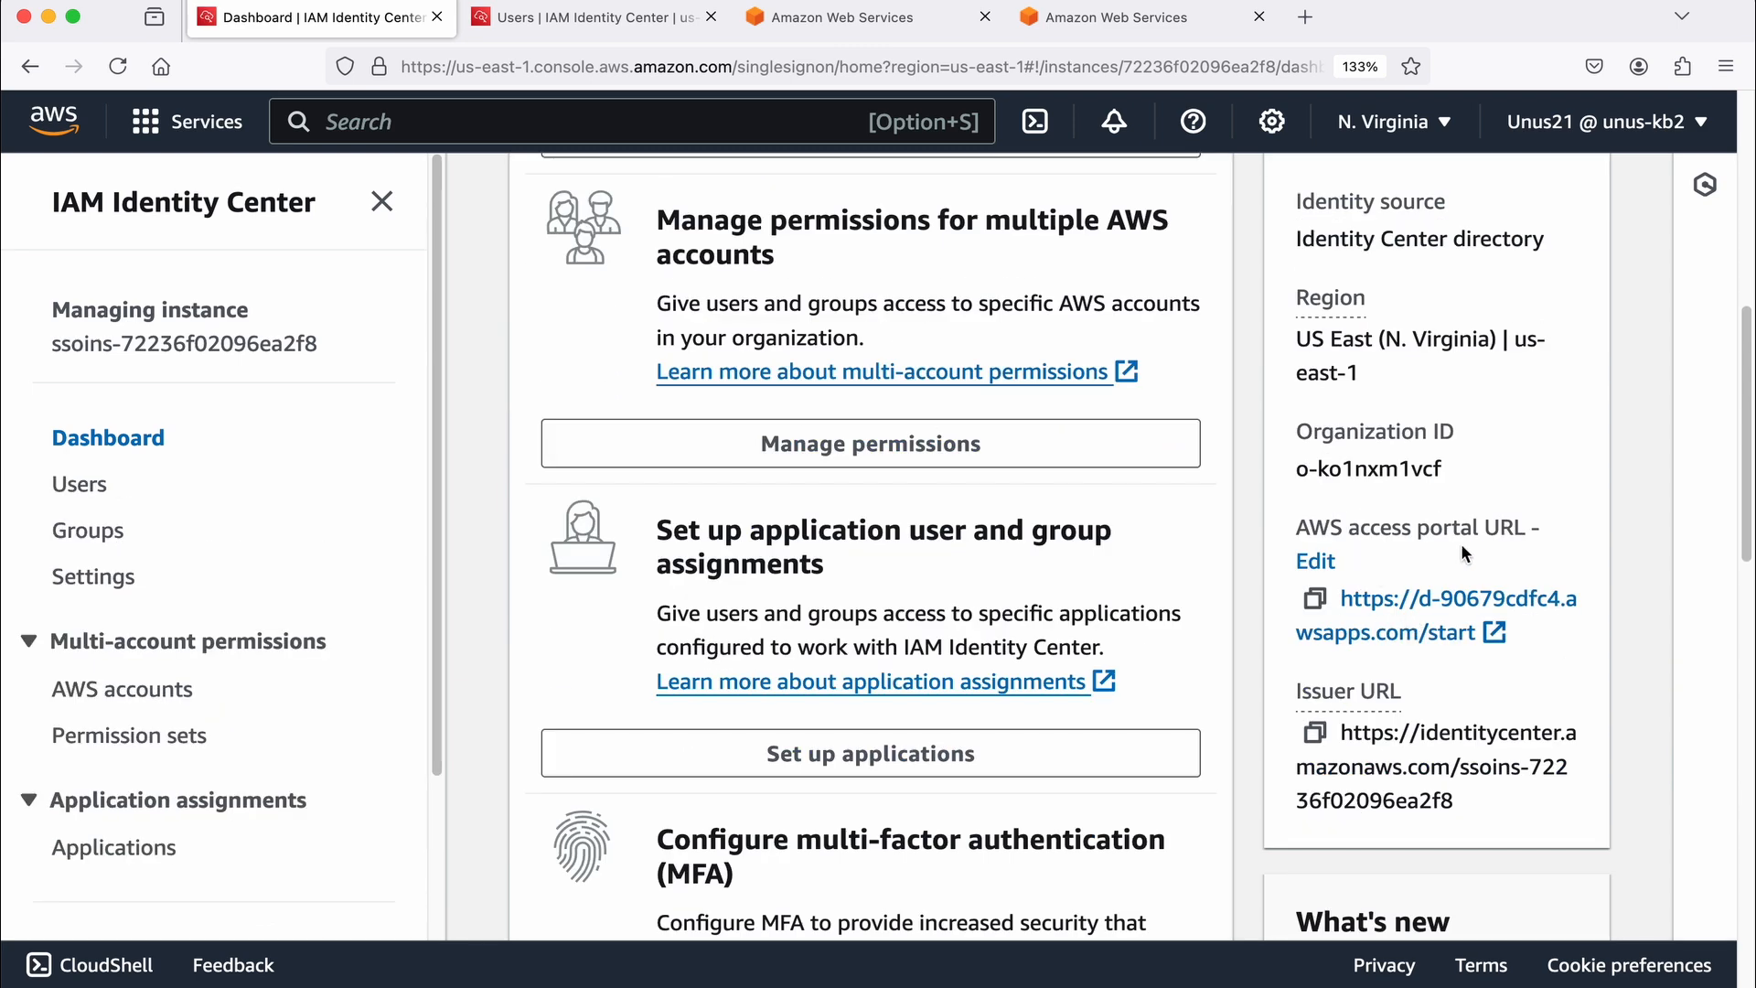
left_click(1493, 634)
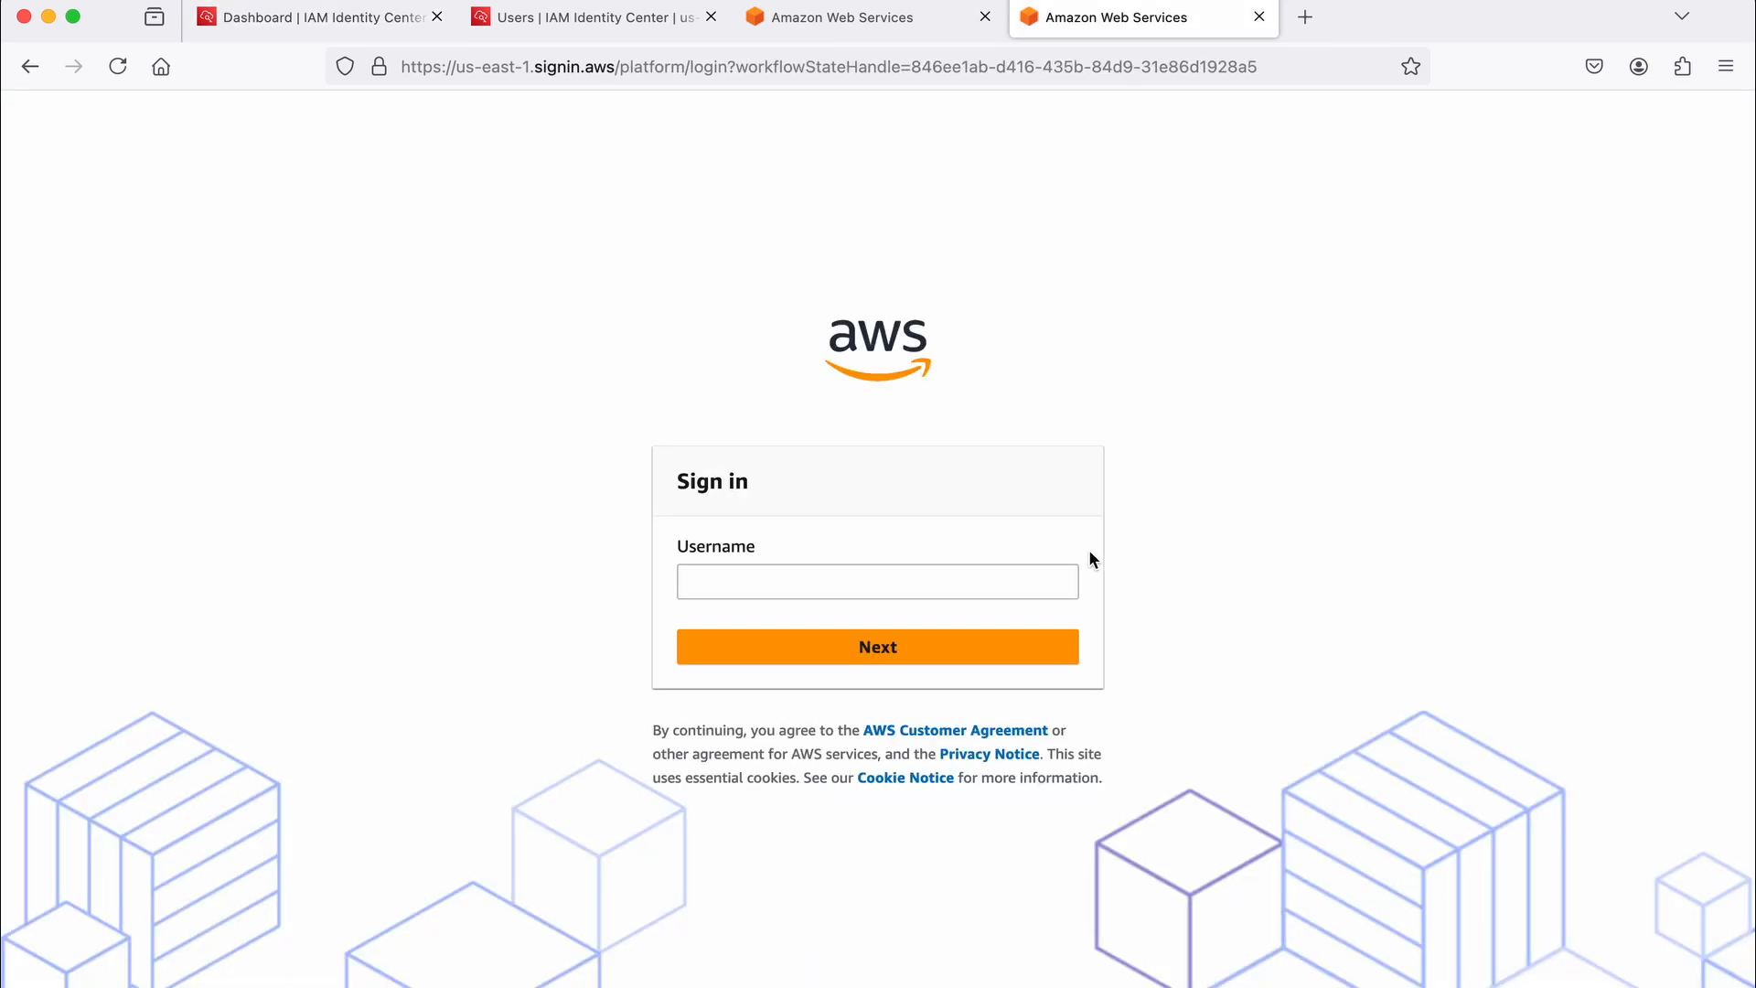
Step: Sign in to the AWS access portal as testuser101 by entering the username and the account password
left_click(811, 586)
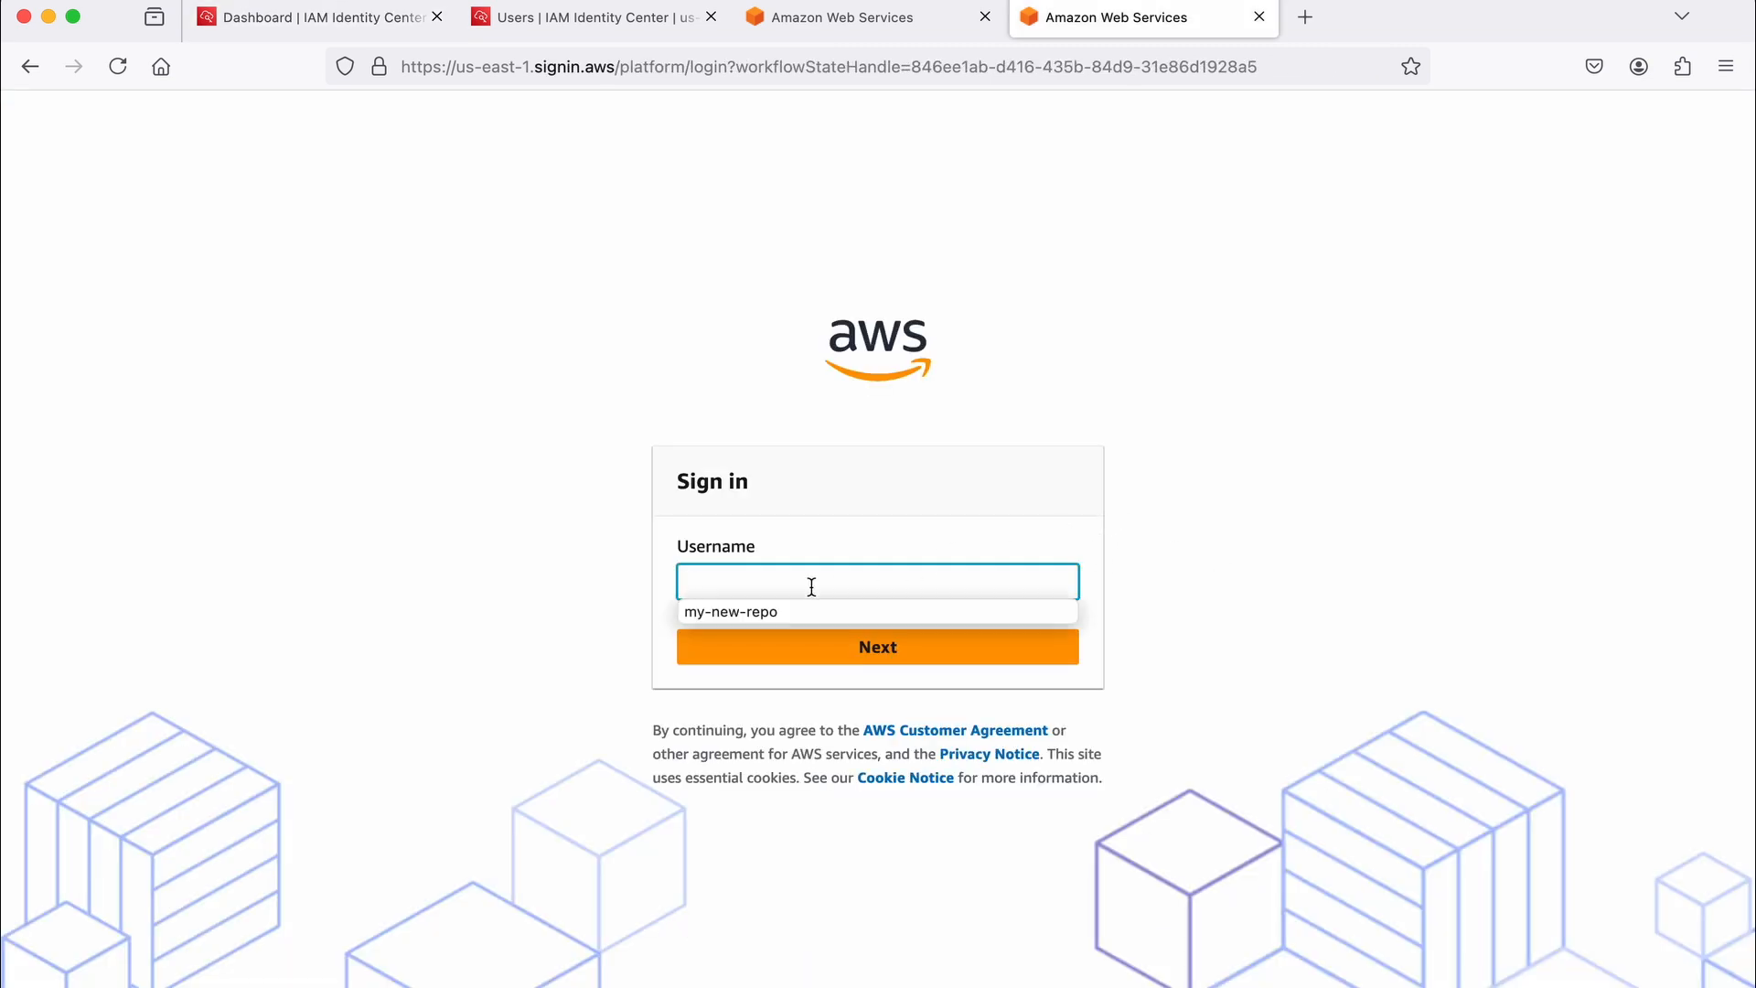
type("testuser101")
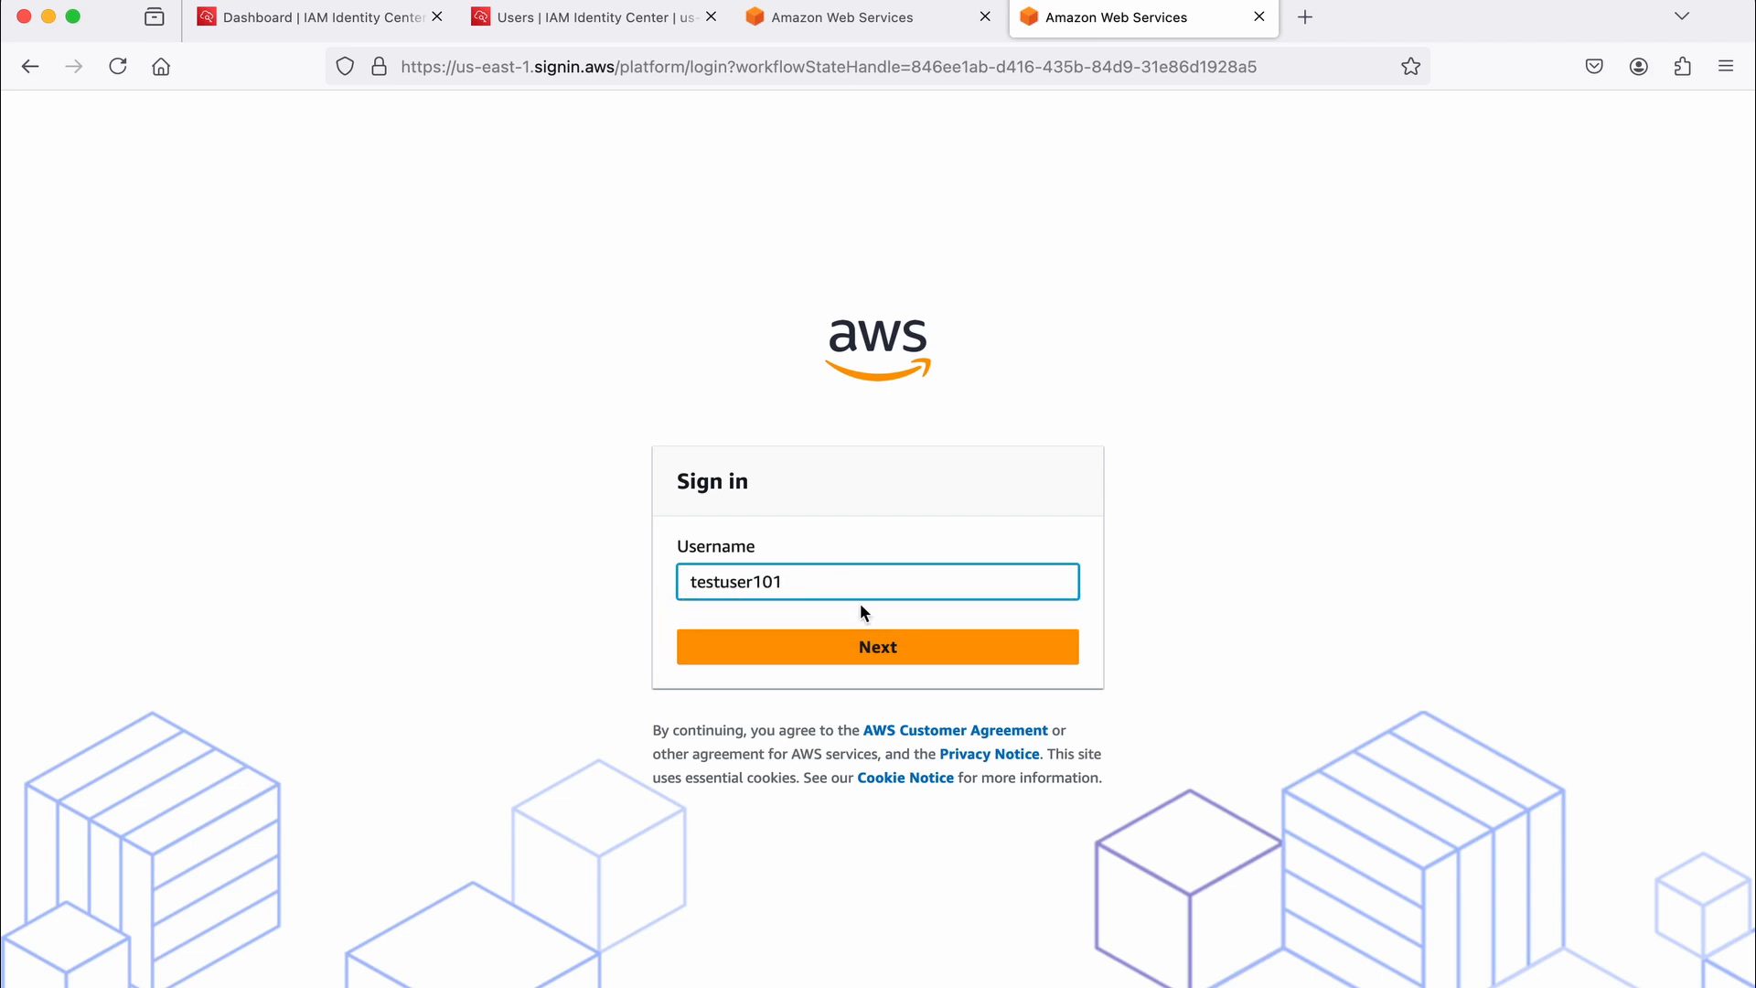
left_click(897, 649)
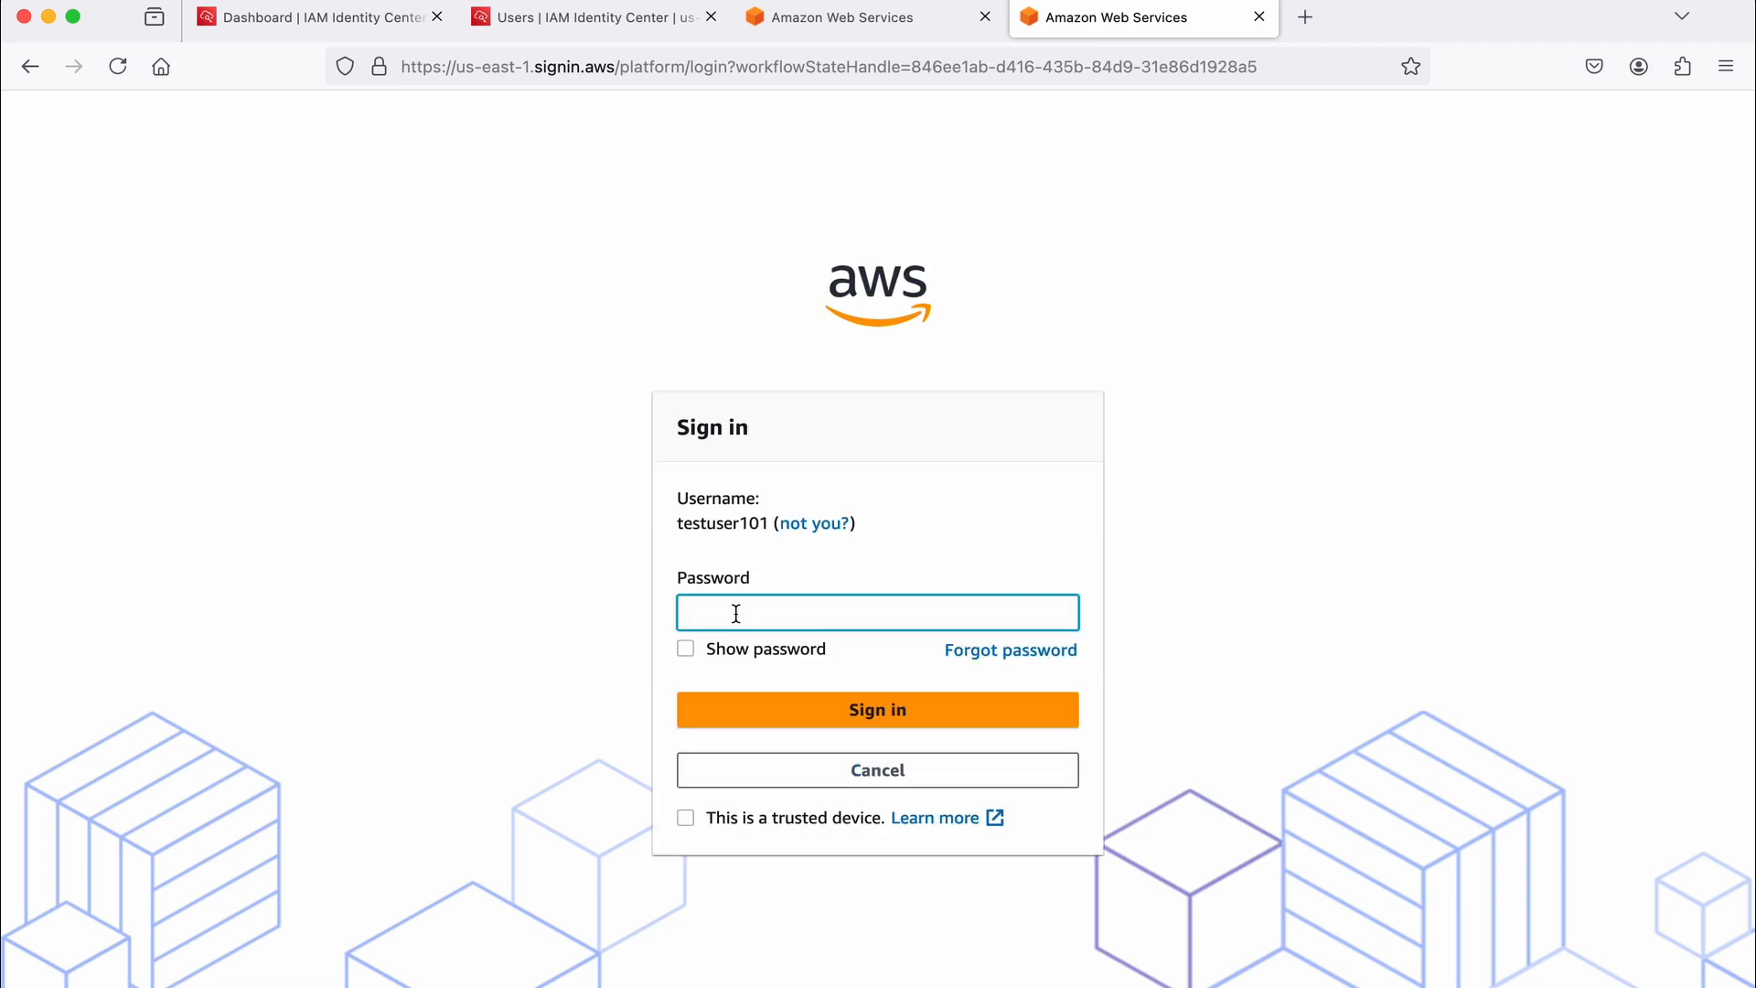
key("super+v")
left_click(896, 711)
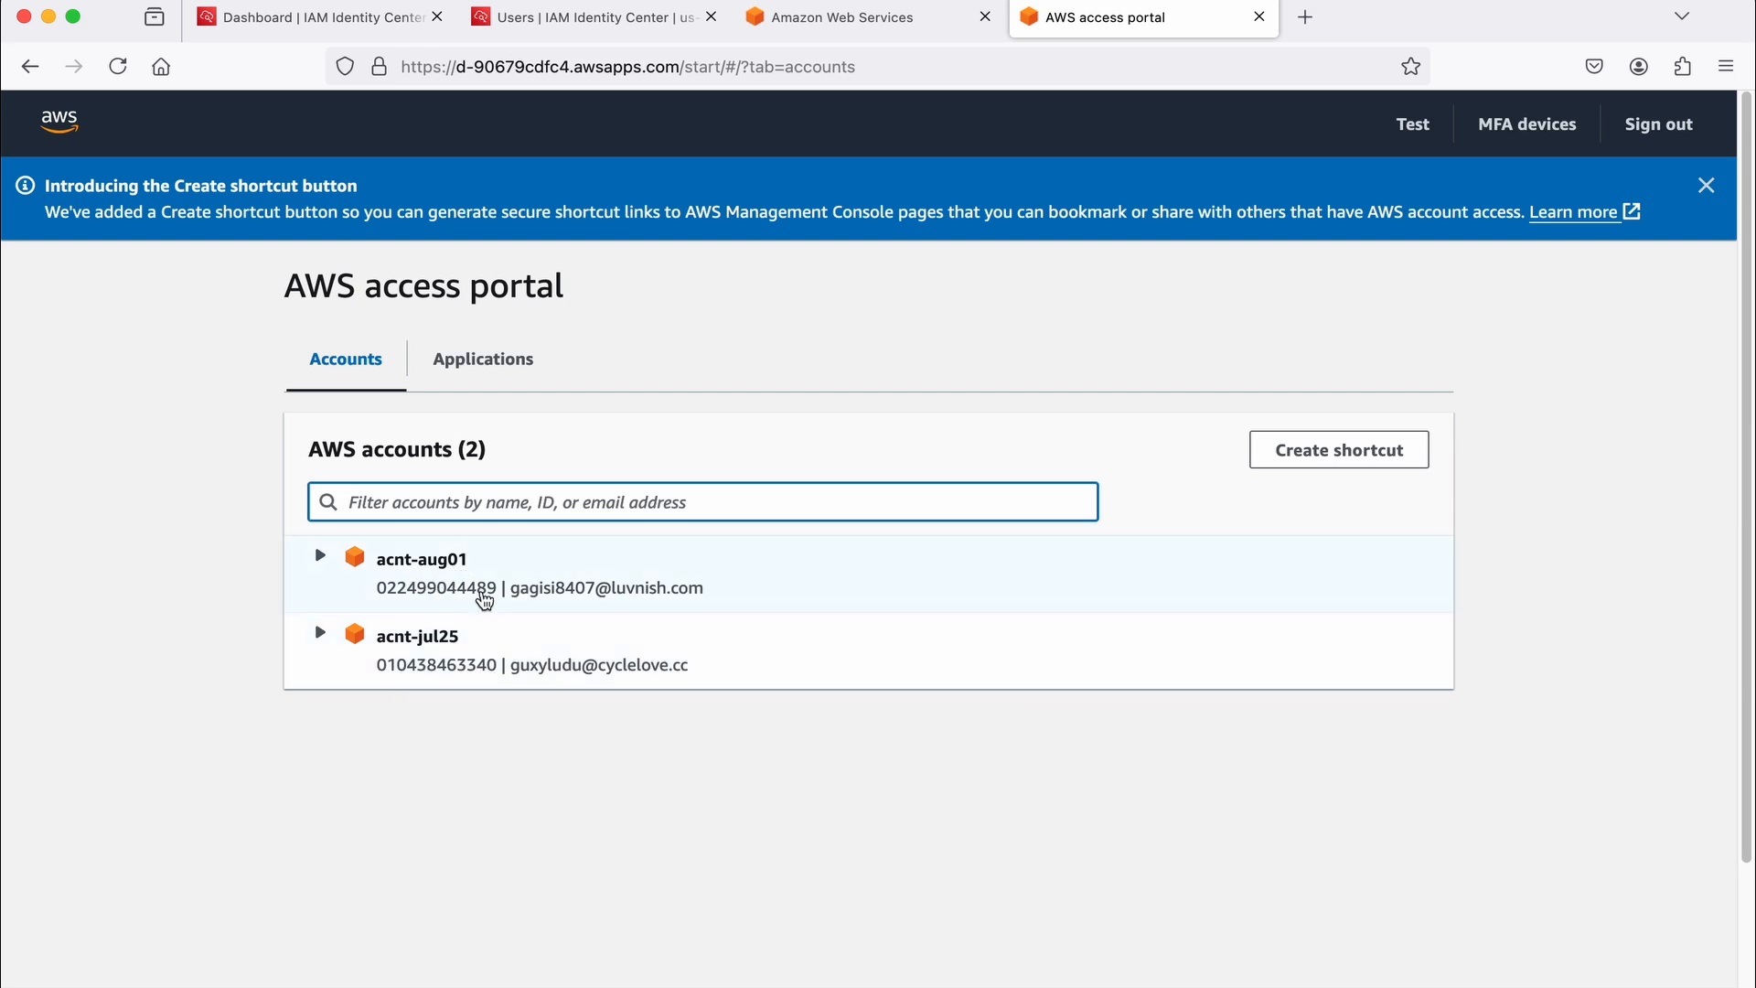
Step: Expand acnt-aug01 and acnt-jul25 to view their assigned roles, and open the acnt-aug01 console with the DataAnalyst role
key("super+equal")
key("super+equal")
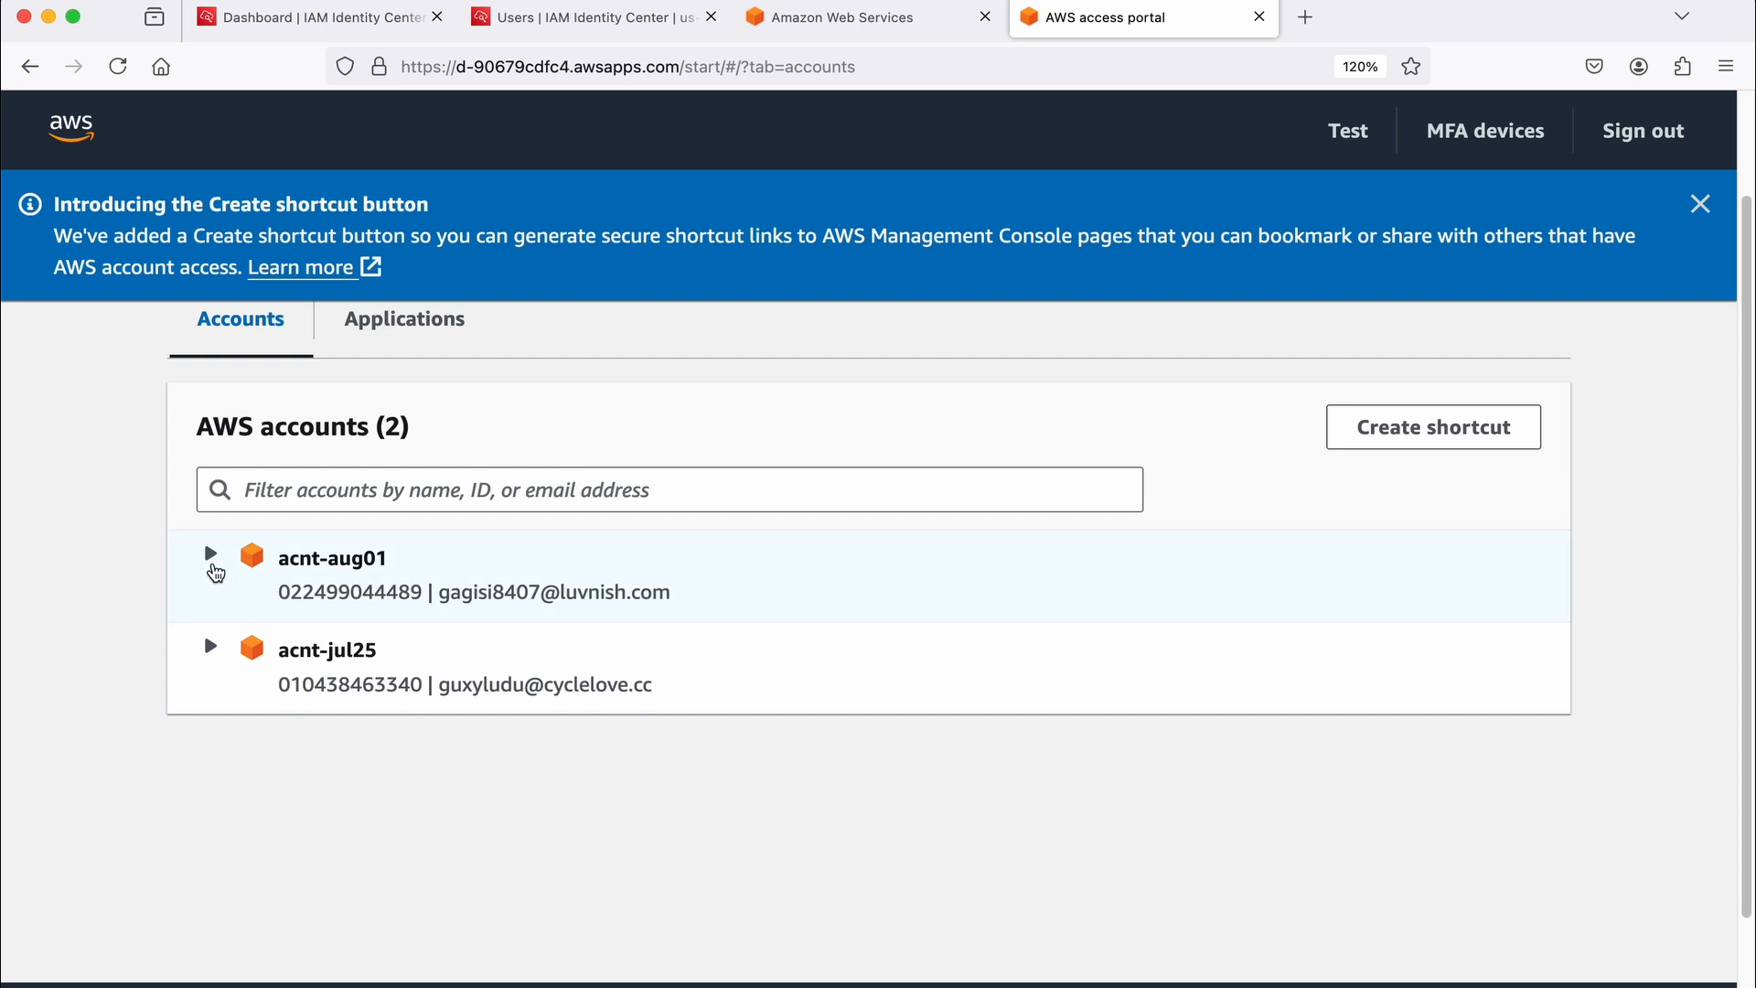
left_click(212, 565)
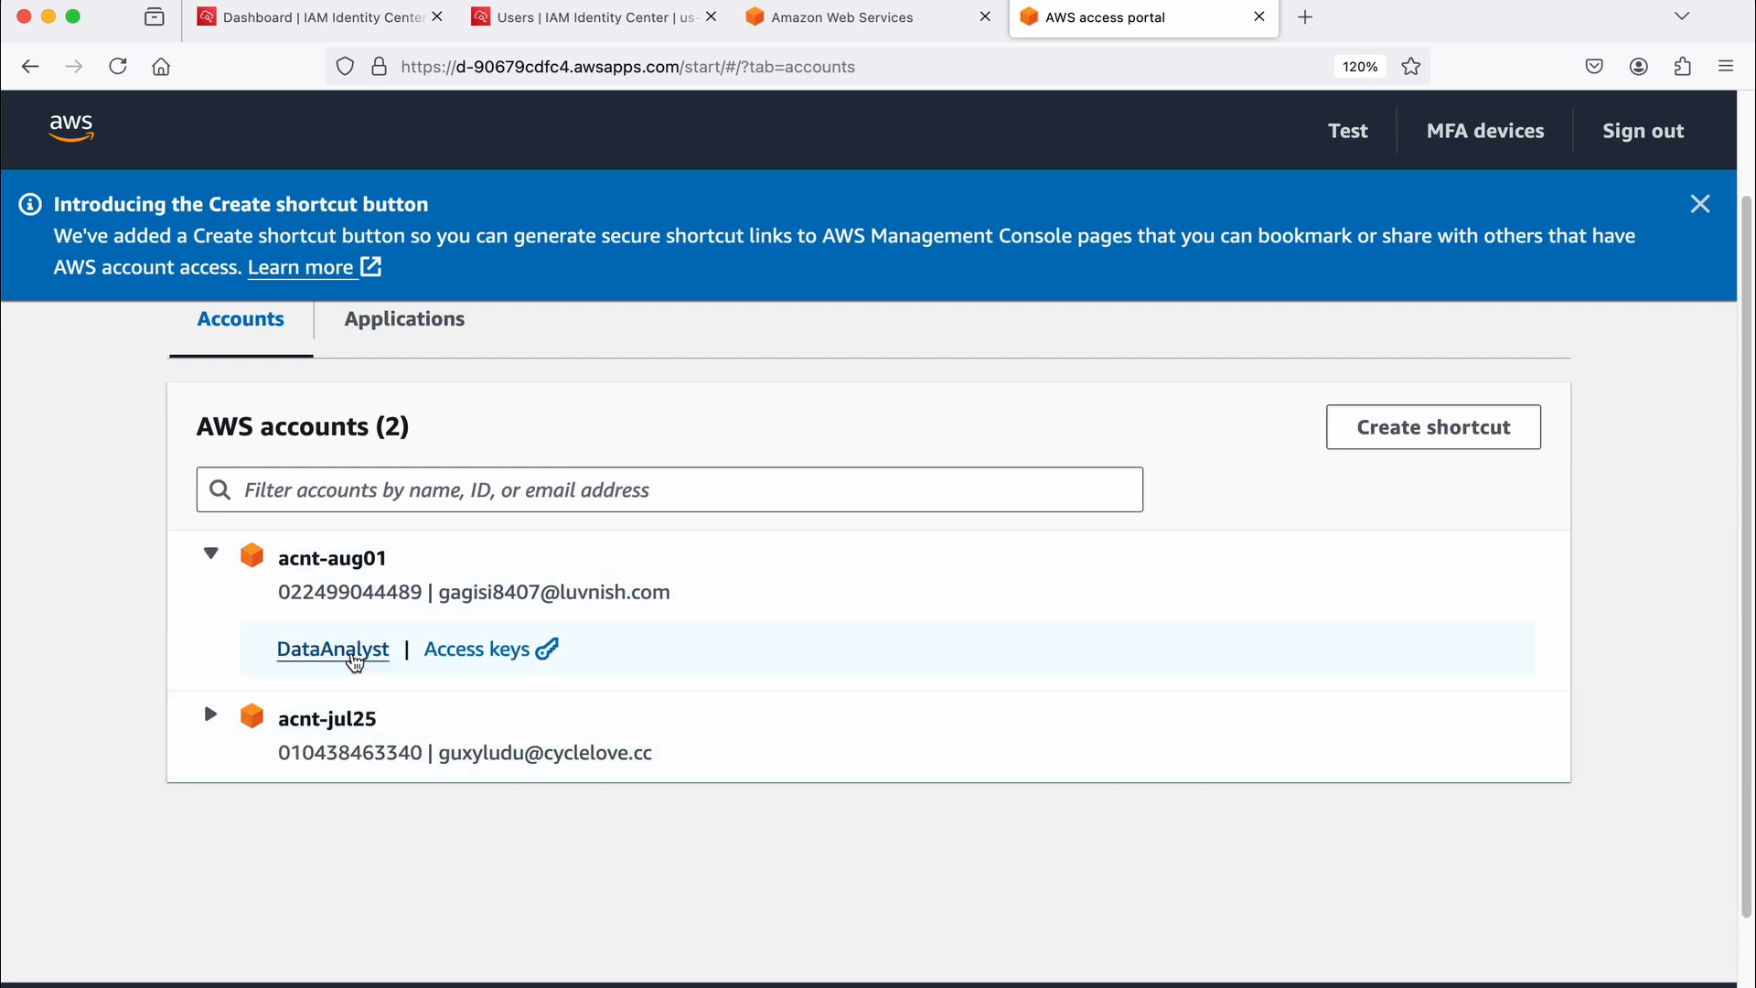
left_click(211, 718)
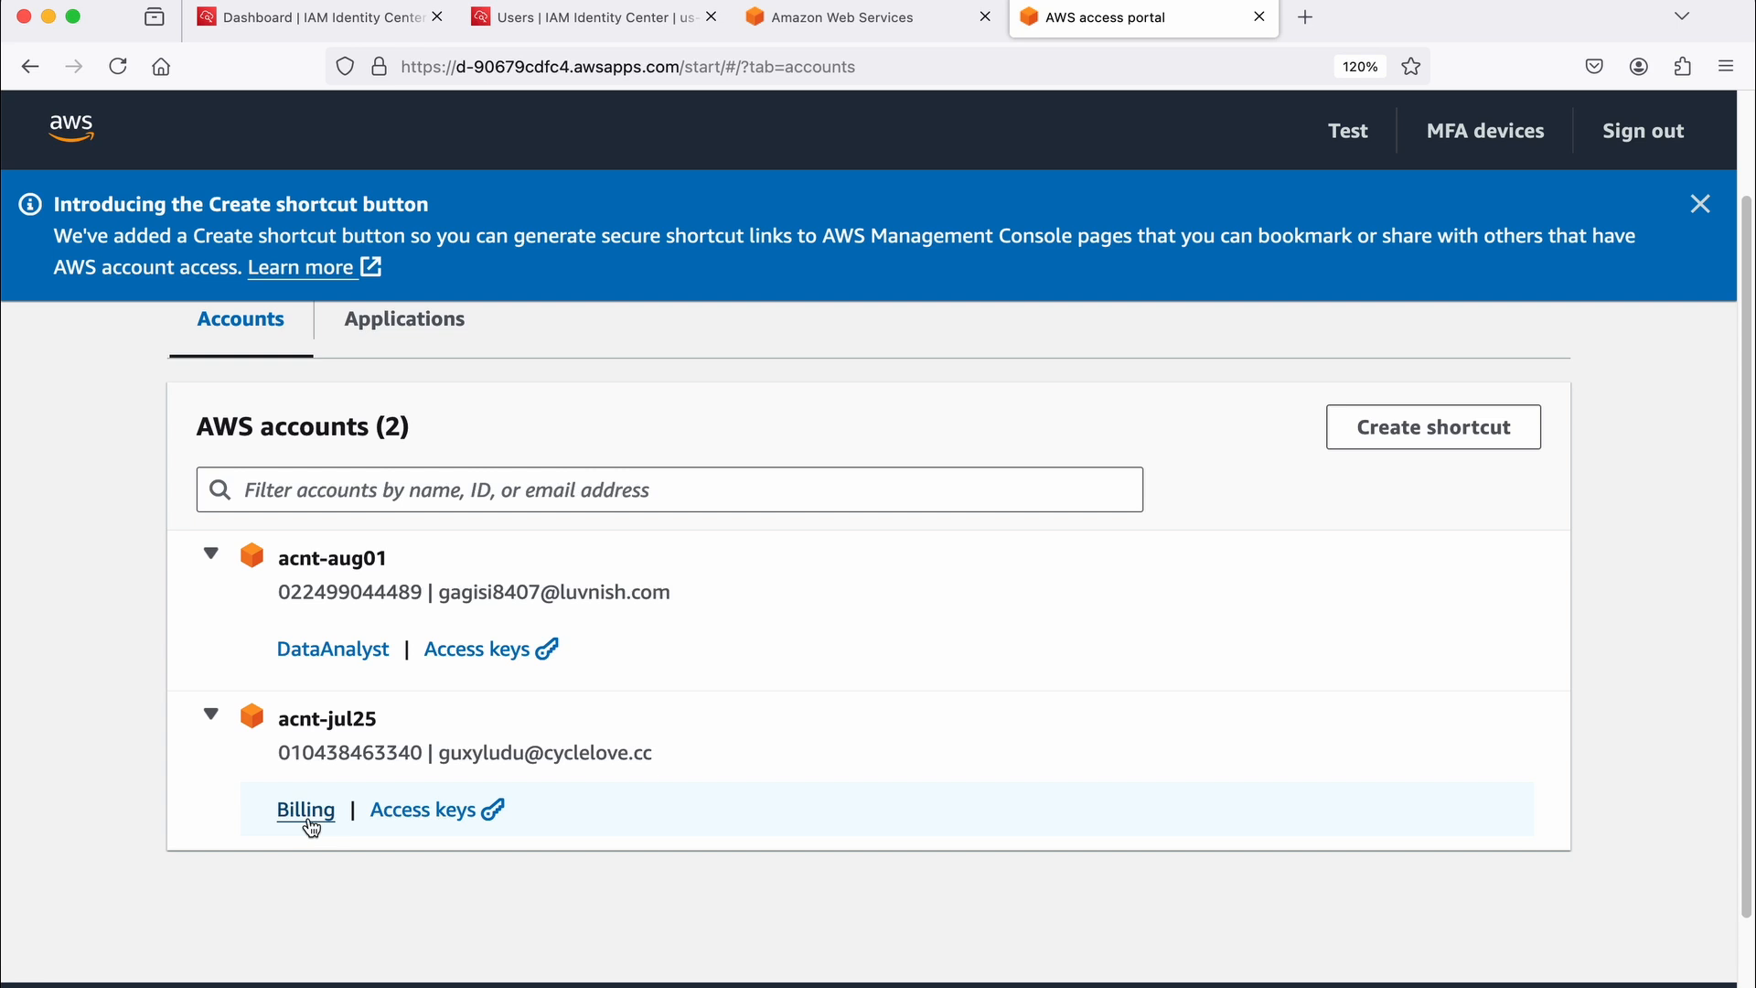
left_click(345, 652)
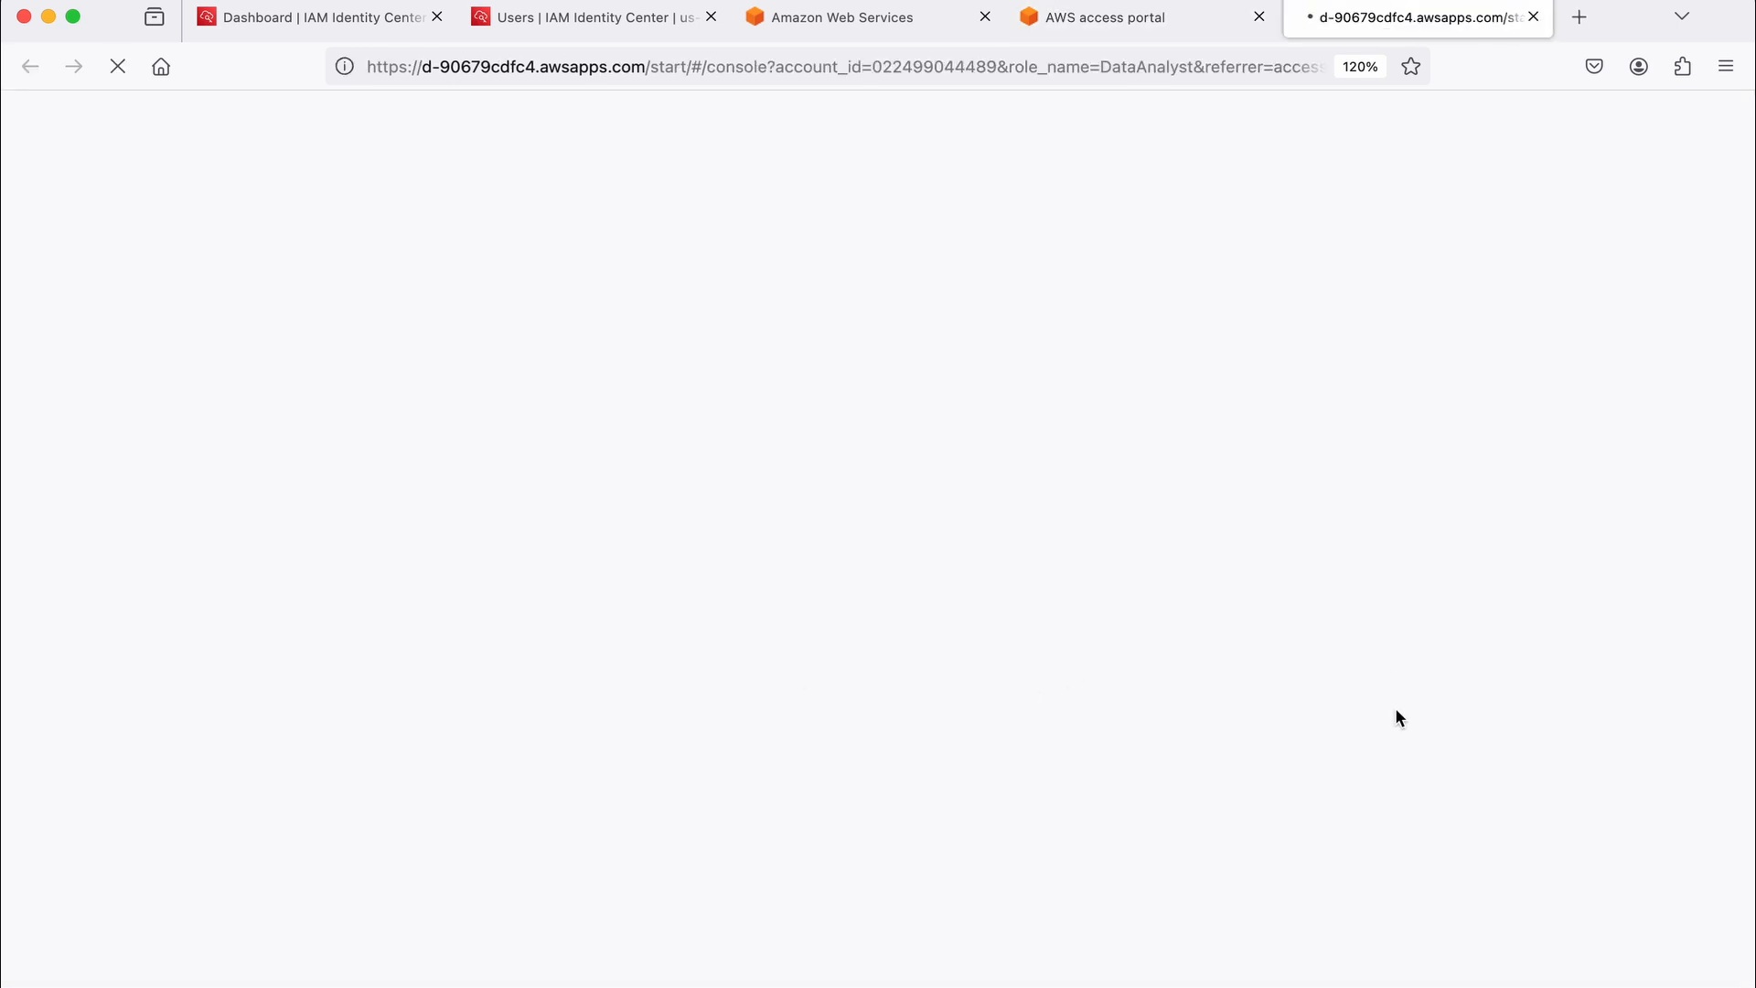